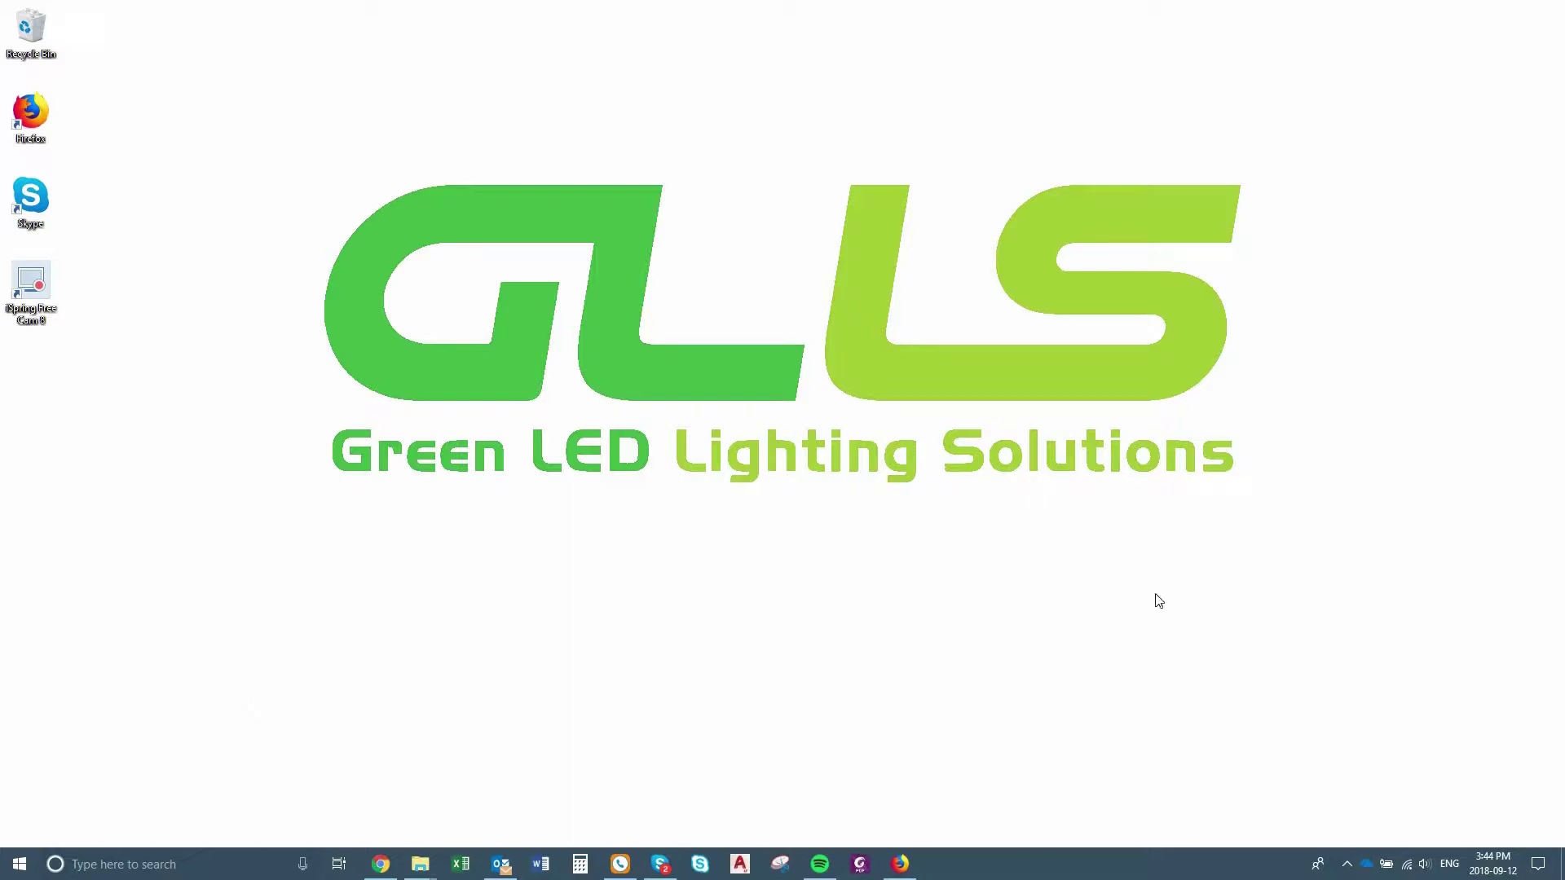
- Open the Ethernet adapter's Properties from Network & Internet settings' adapter list
{"action": "left_click", "coordinate": [1407, 867]}
{"action": "left_click", "coordinate": [1392, 761]}
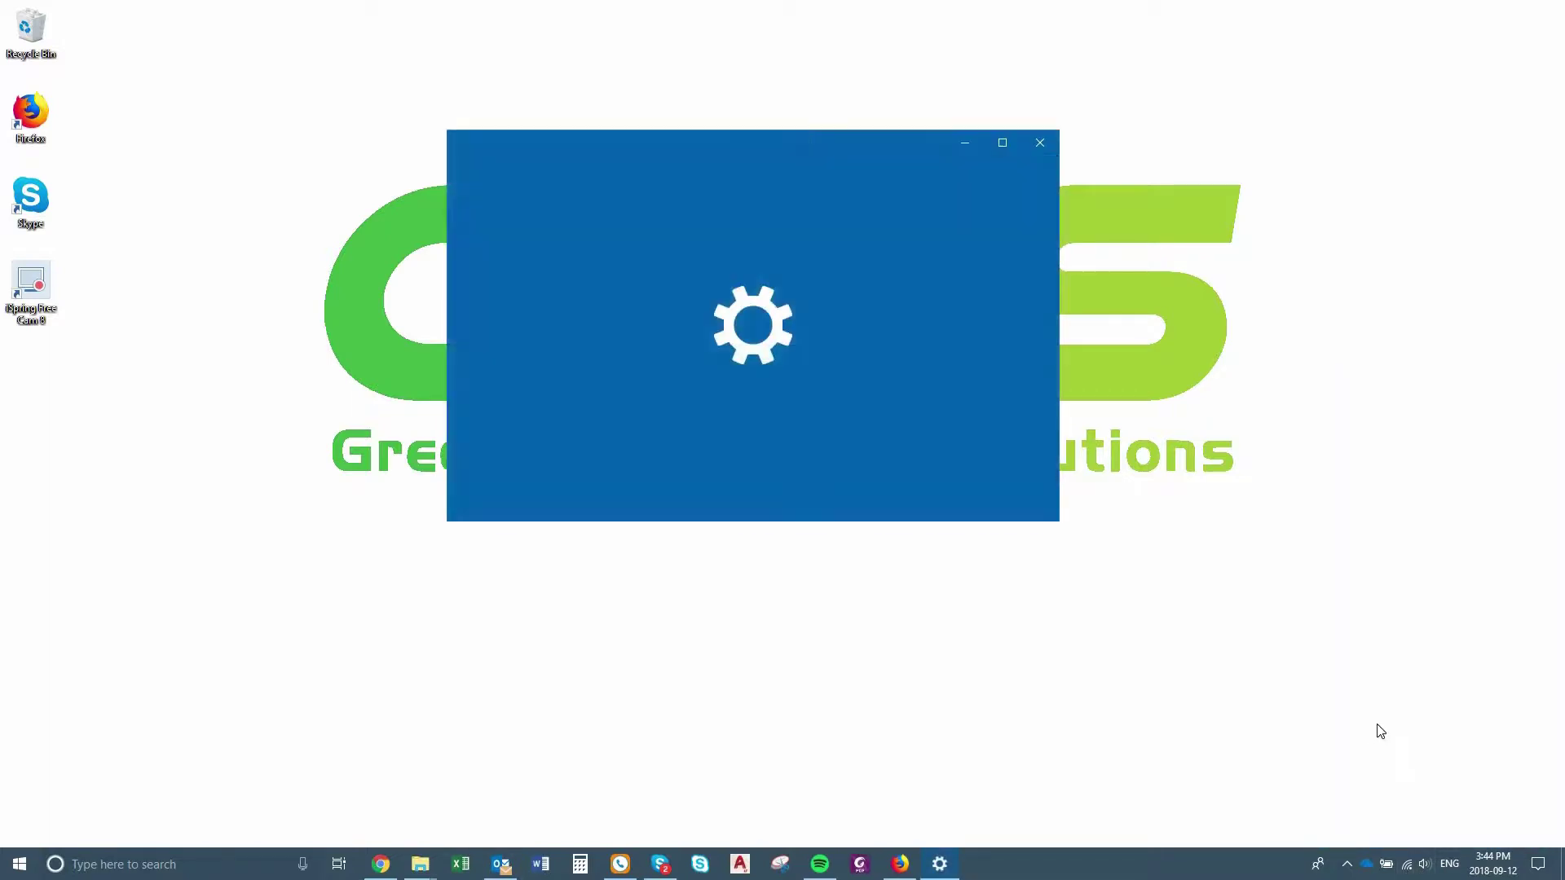
{"action": "left_click", "coordinate": [567, 381]}
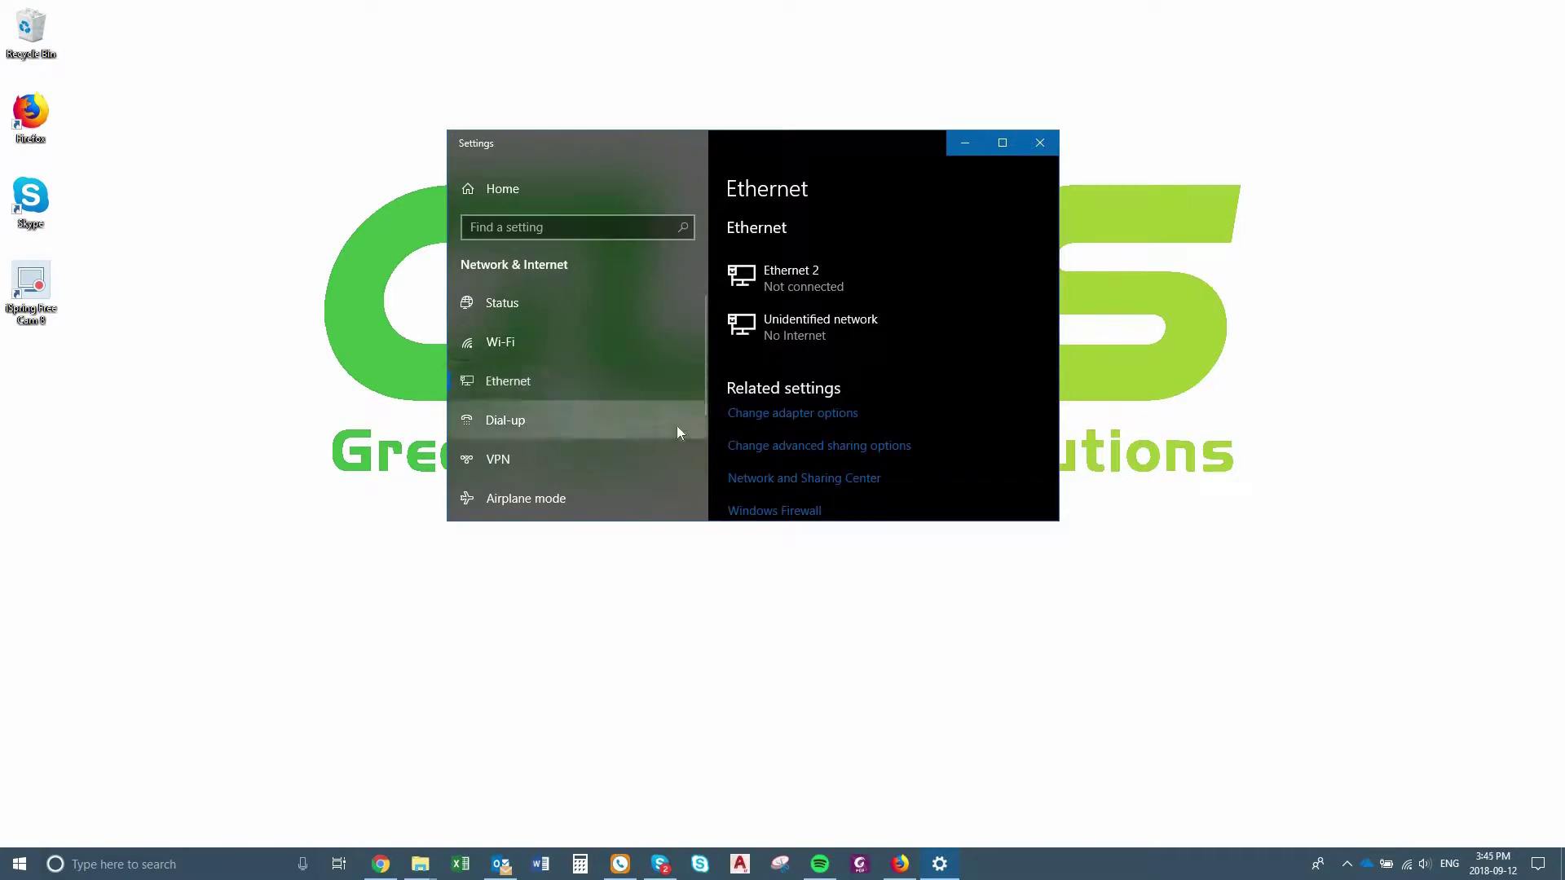
{"action": "left_click", "coordinate": [767, 416]}
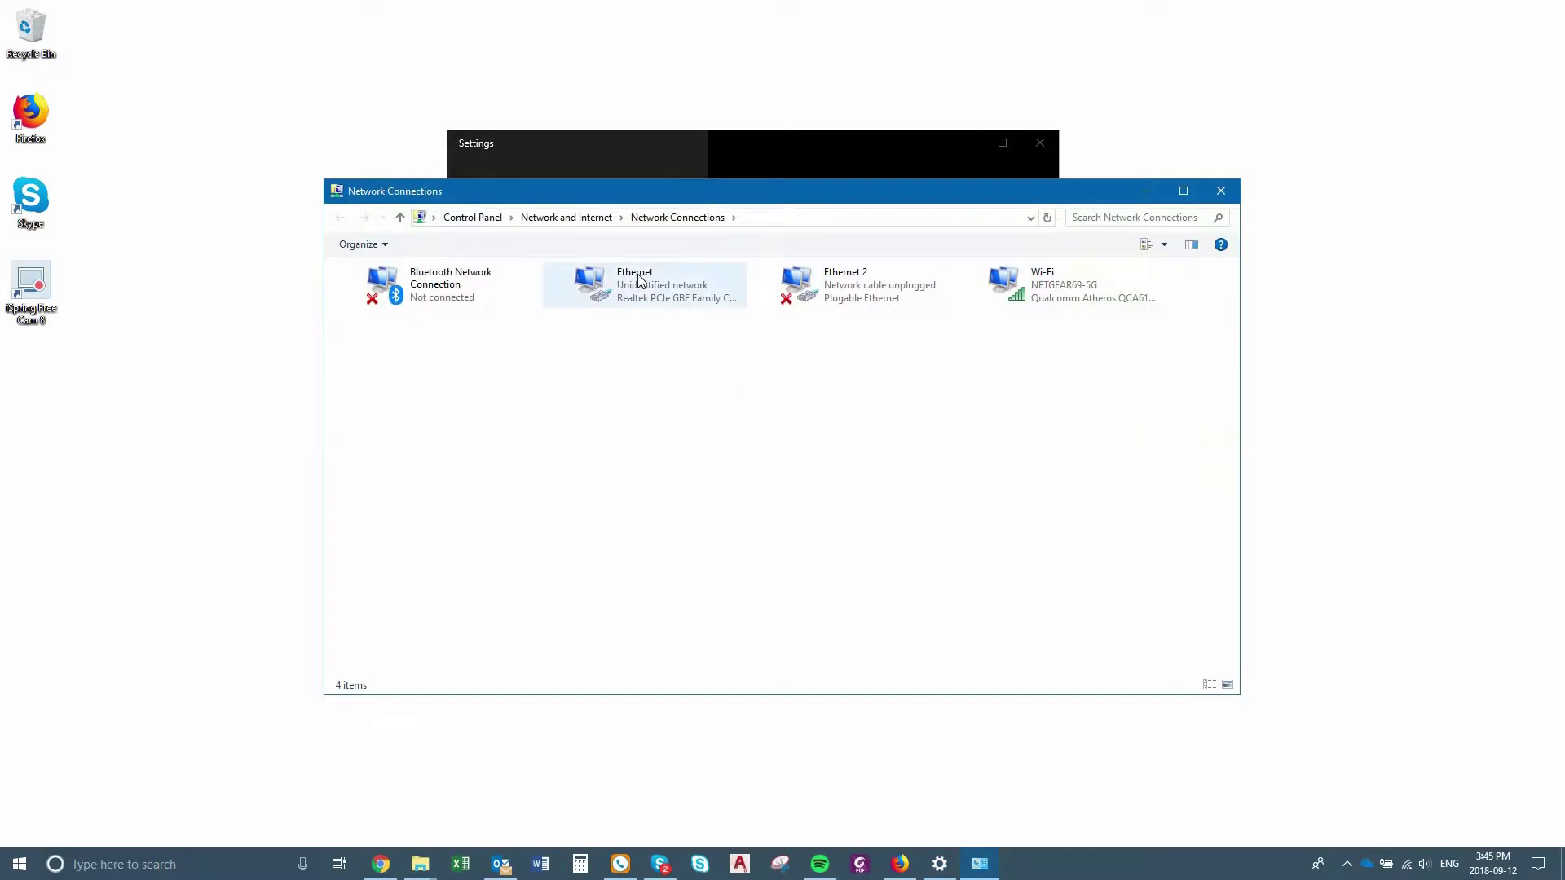
{"action": "double_click", "coordinate": [639, 280]}
{"action": "left_click", "coordinate": [687, 568]}
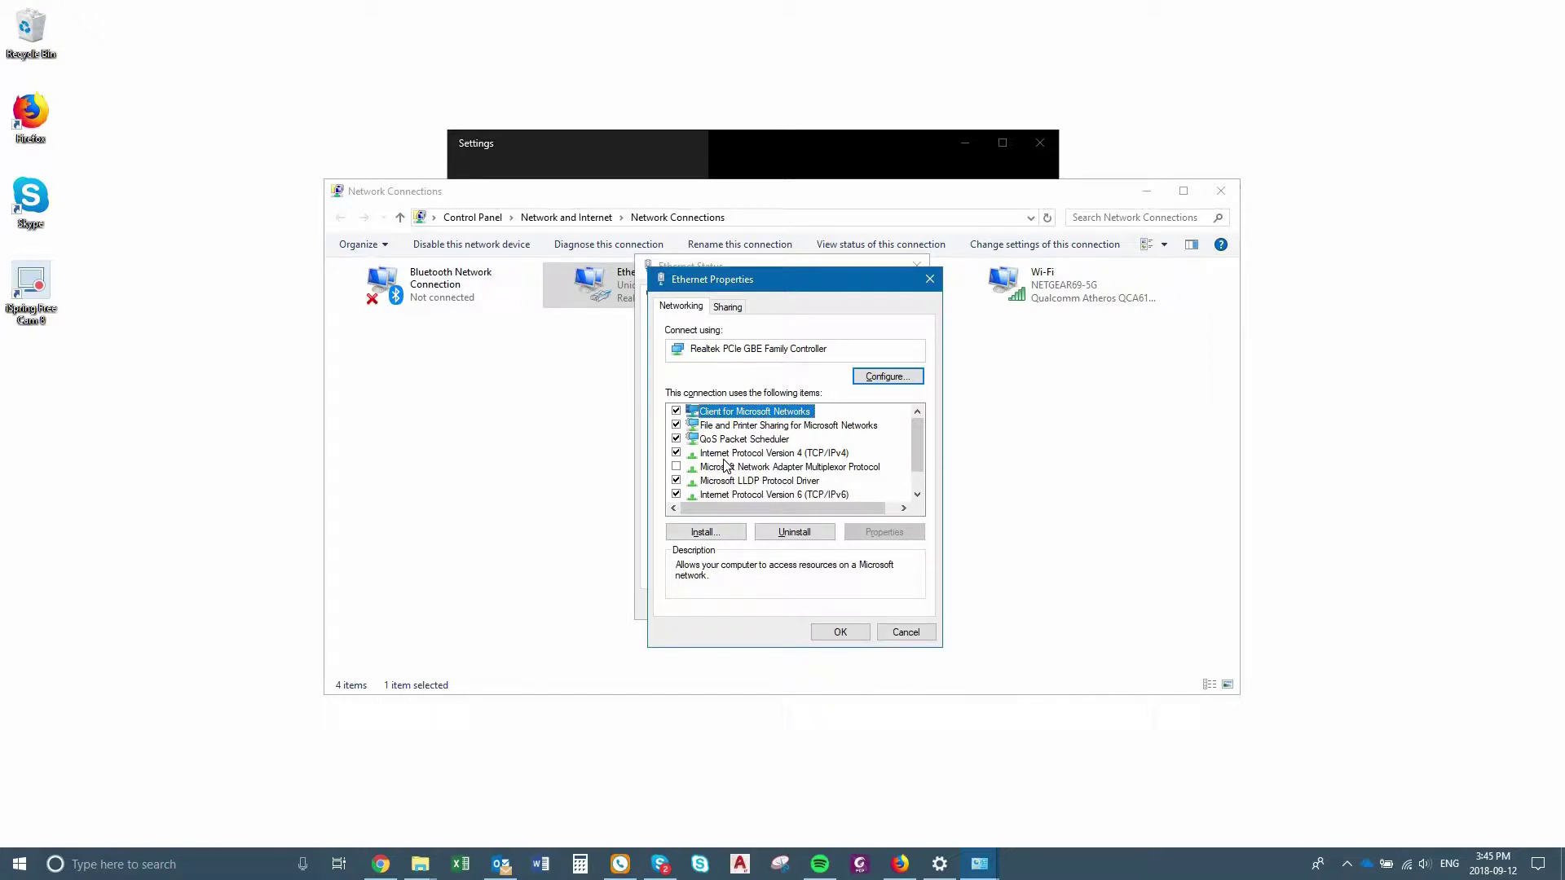
- Set Ethernet IPv4 to static address 10.0.0.1 with subnet mask 255.0.0.0
{"action": "double_click", "coordinate": [771, 453]}
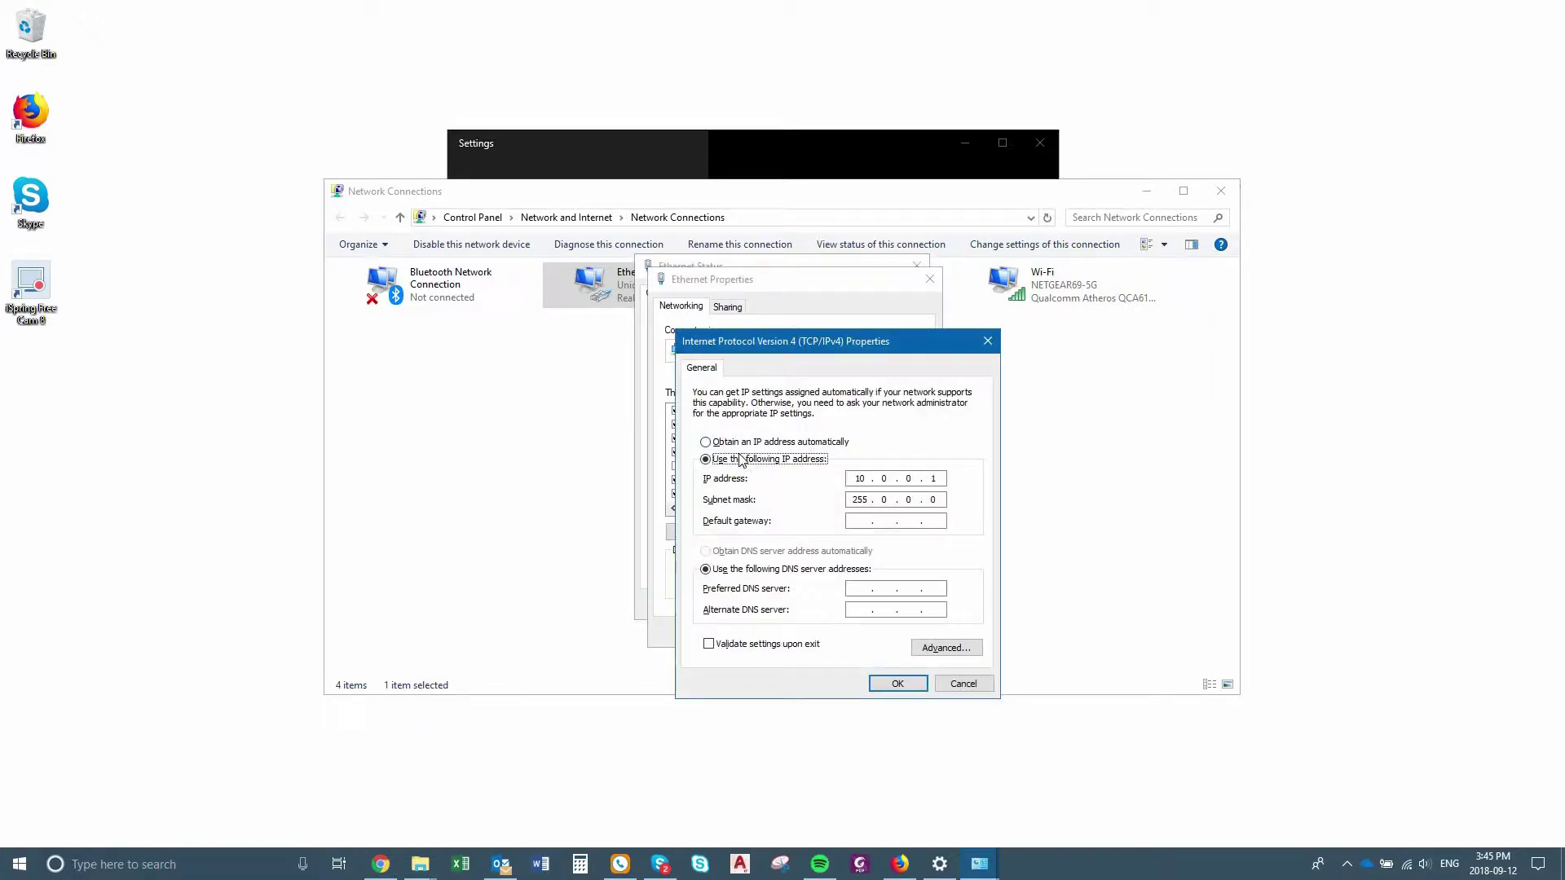
{"action": "left_click", "coordinate": [706, 442]}
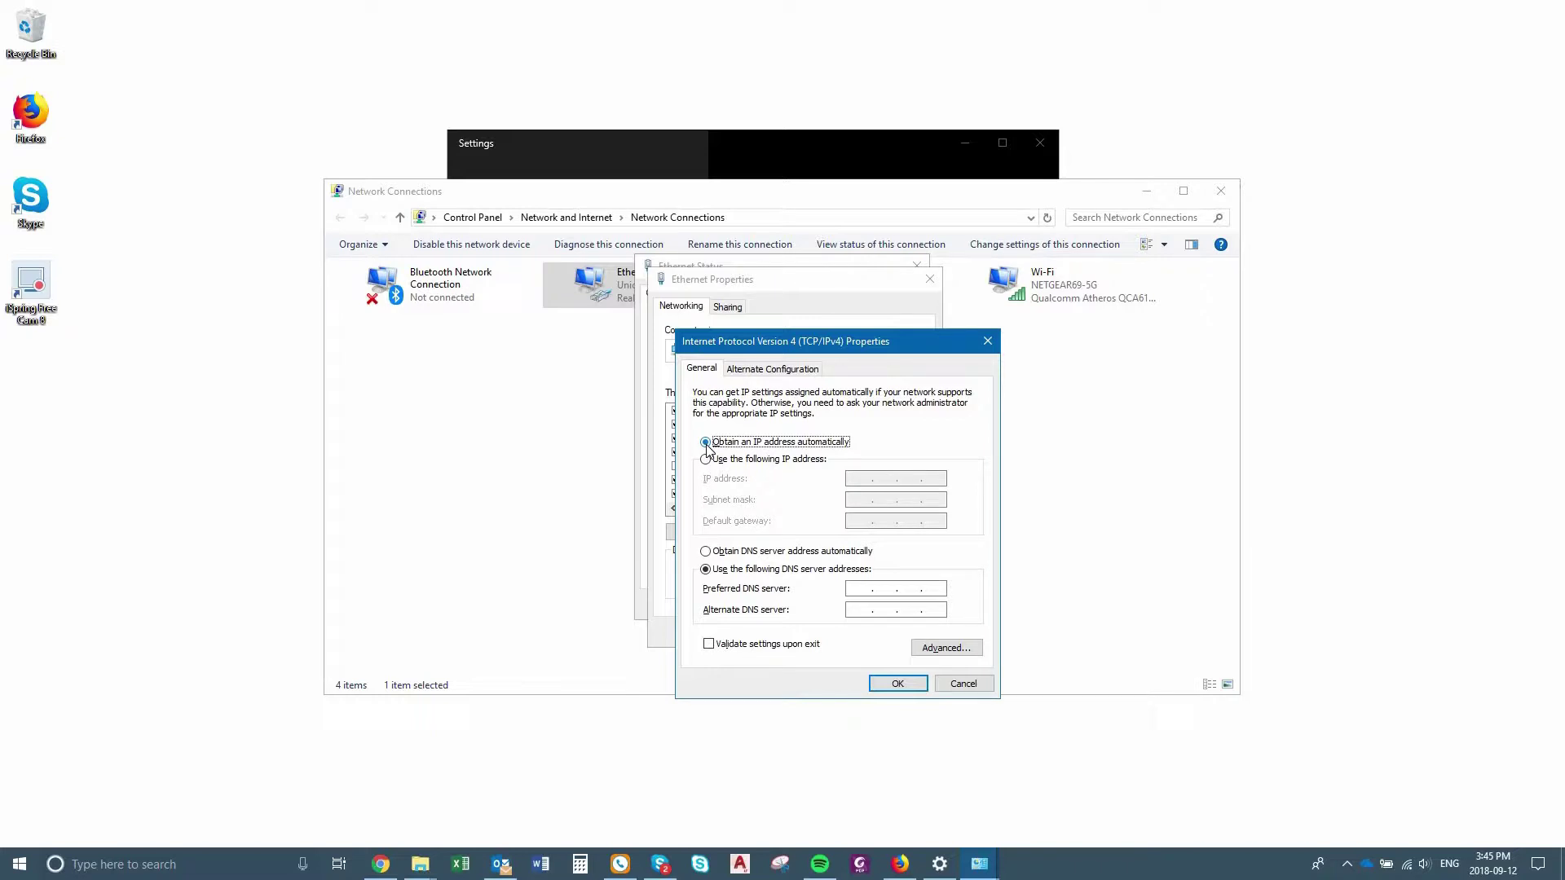
{"action": "left_click", "coordinate": [706, 460]}
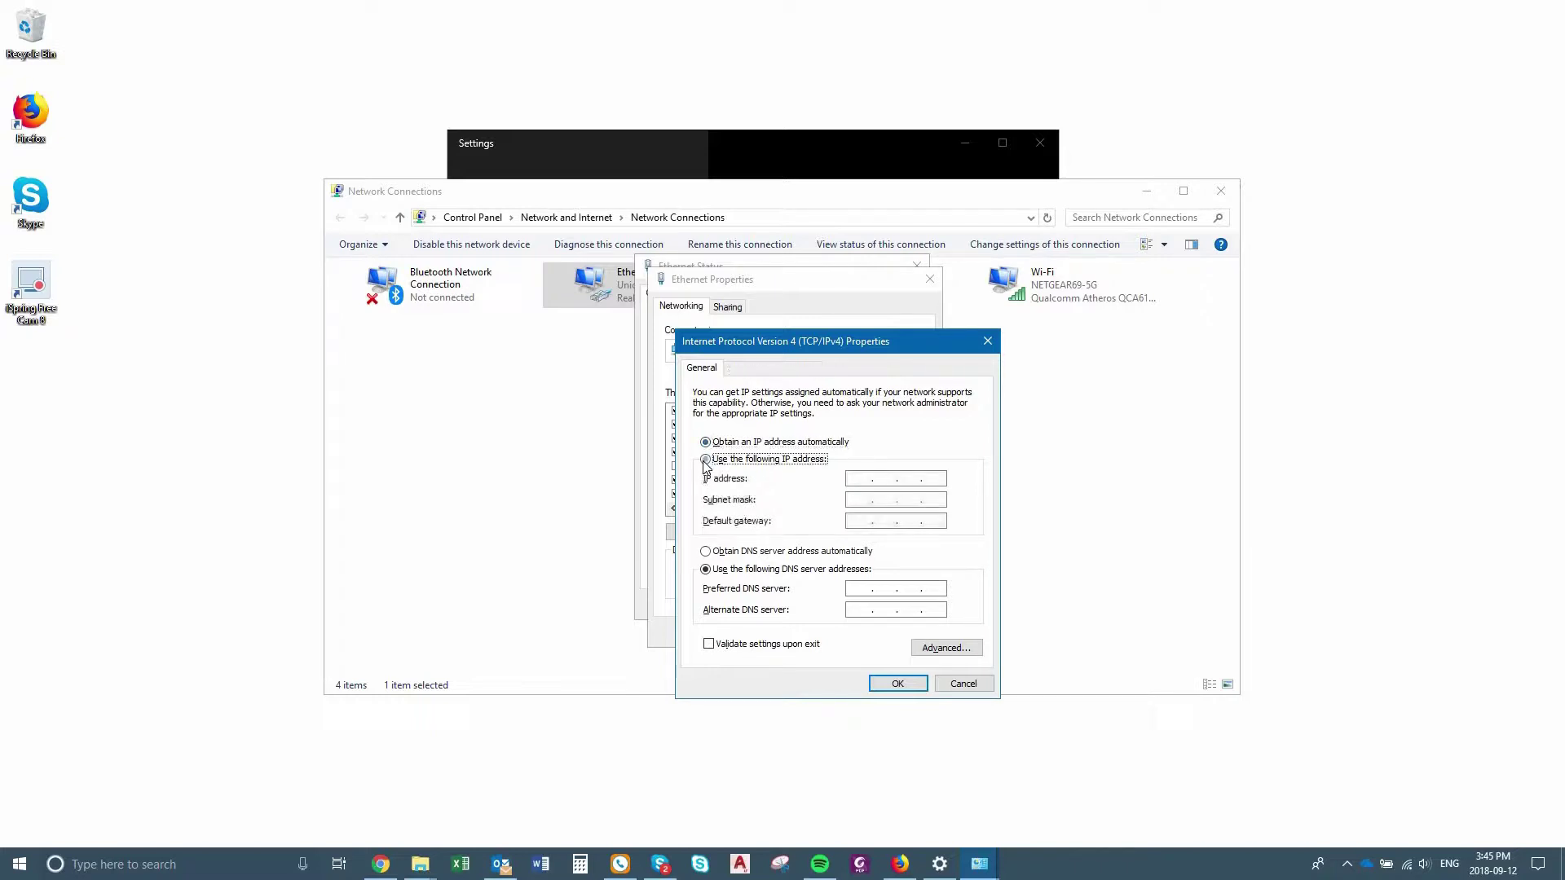
{"action": "left_click", "coordinate": [860, 478]}
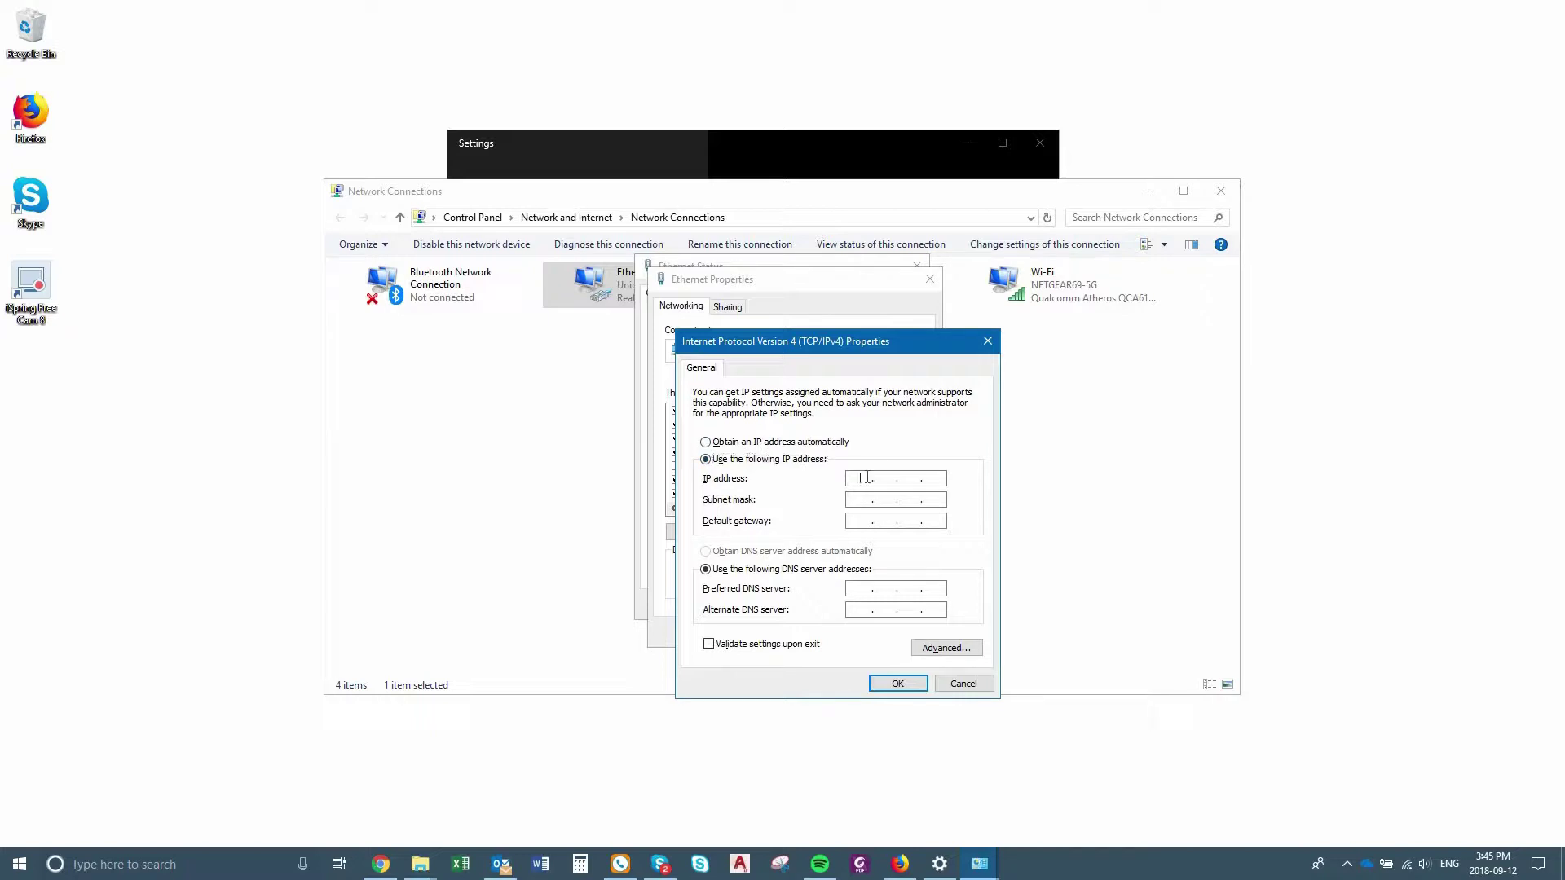
{"action": "type", "text": "10.0.0.1"}
{"action": "left_click", "coordinate": [868, 501]}
{"action": "left_click", "coordinate": [903, 683]}
- Confirm the Ethernet properties and close the status, adapters and Settings windows
{"action": "left_click", "coordinate": [840, 633]}
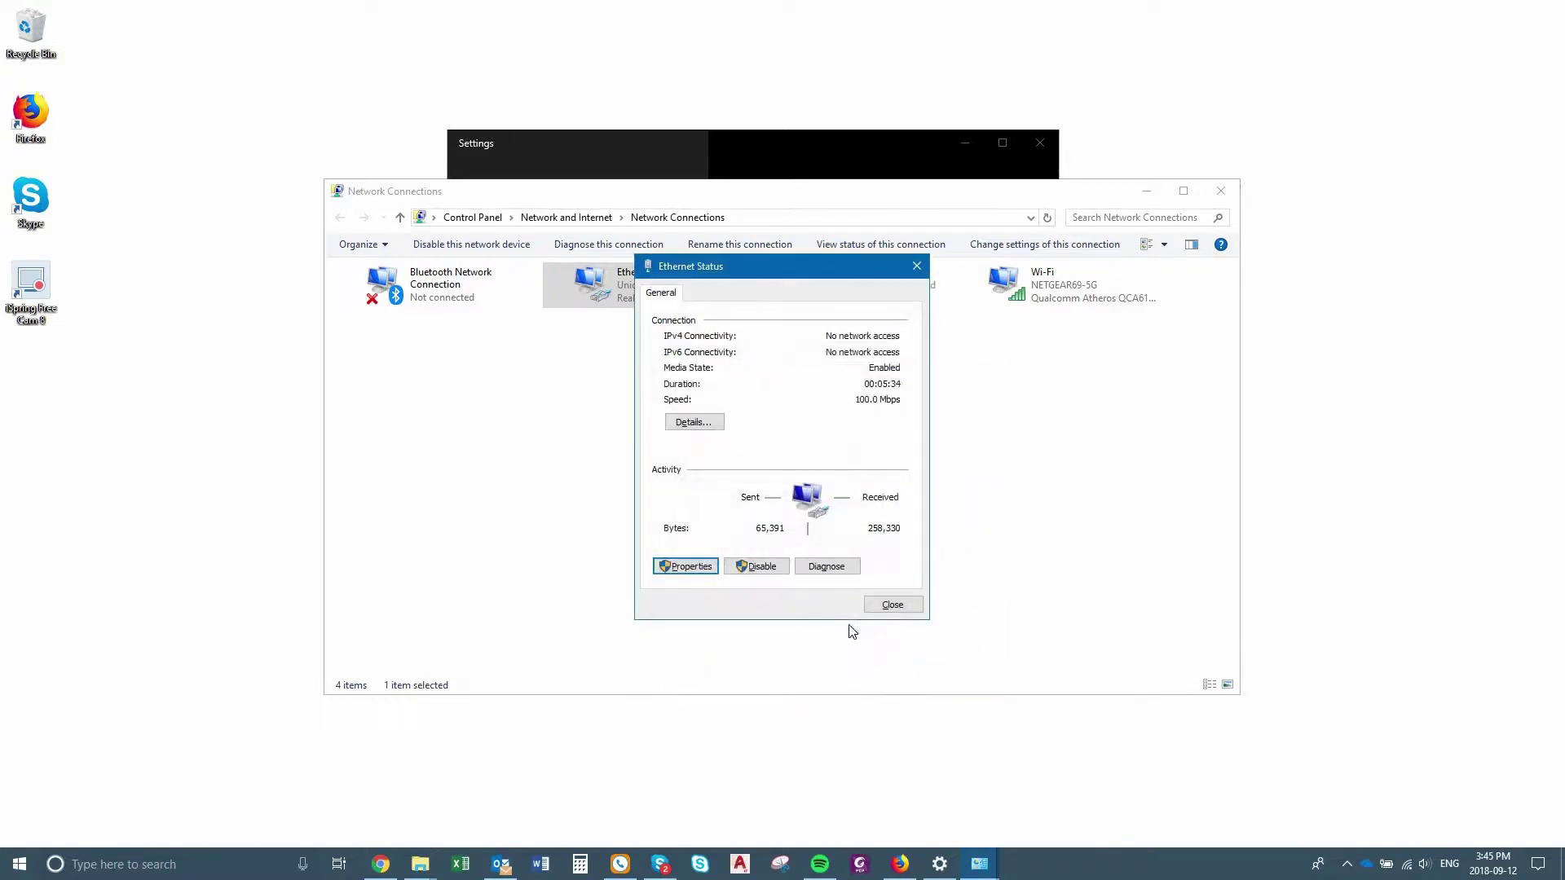
{"action": "left_click", "coordinate": [896, 605]}
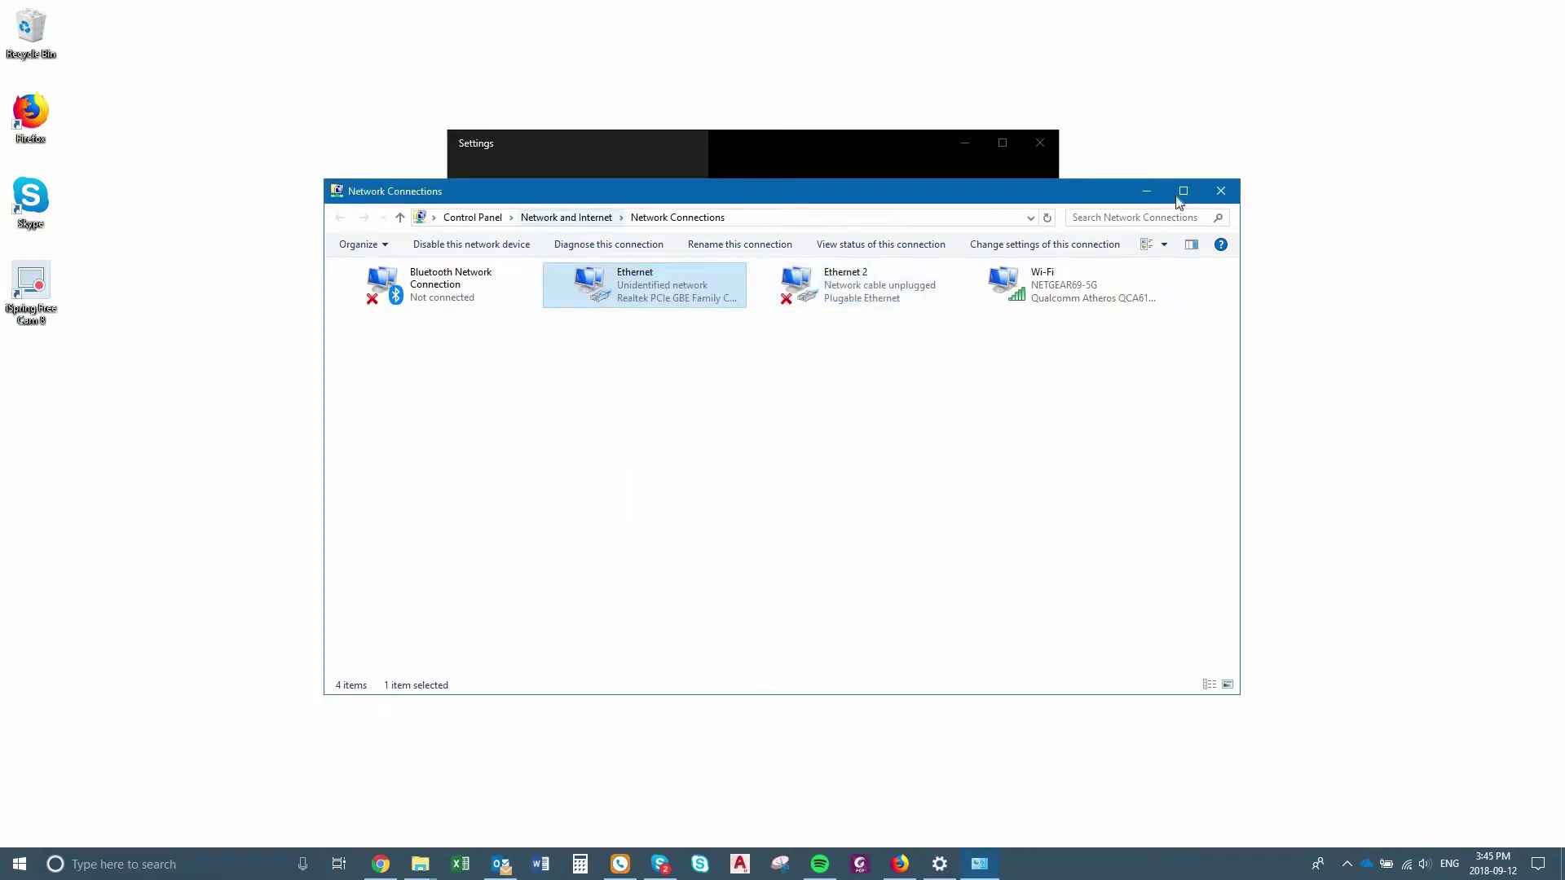
{"action": "left_click", "coordinate": [1221, 191]}
{"action": "left_click", "coordinate": [1041, 143]}
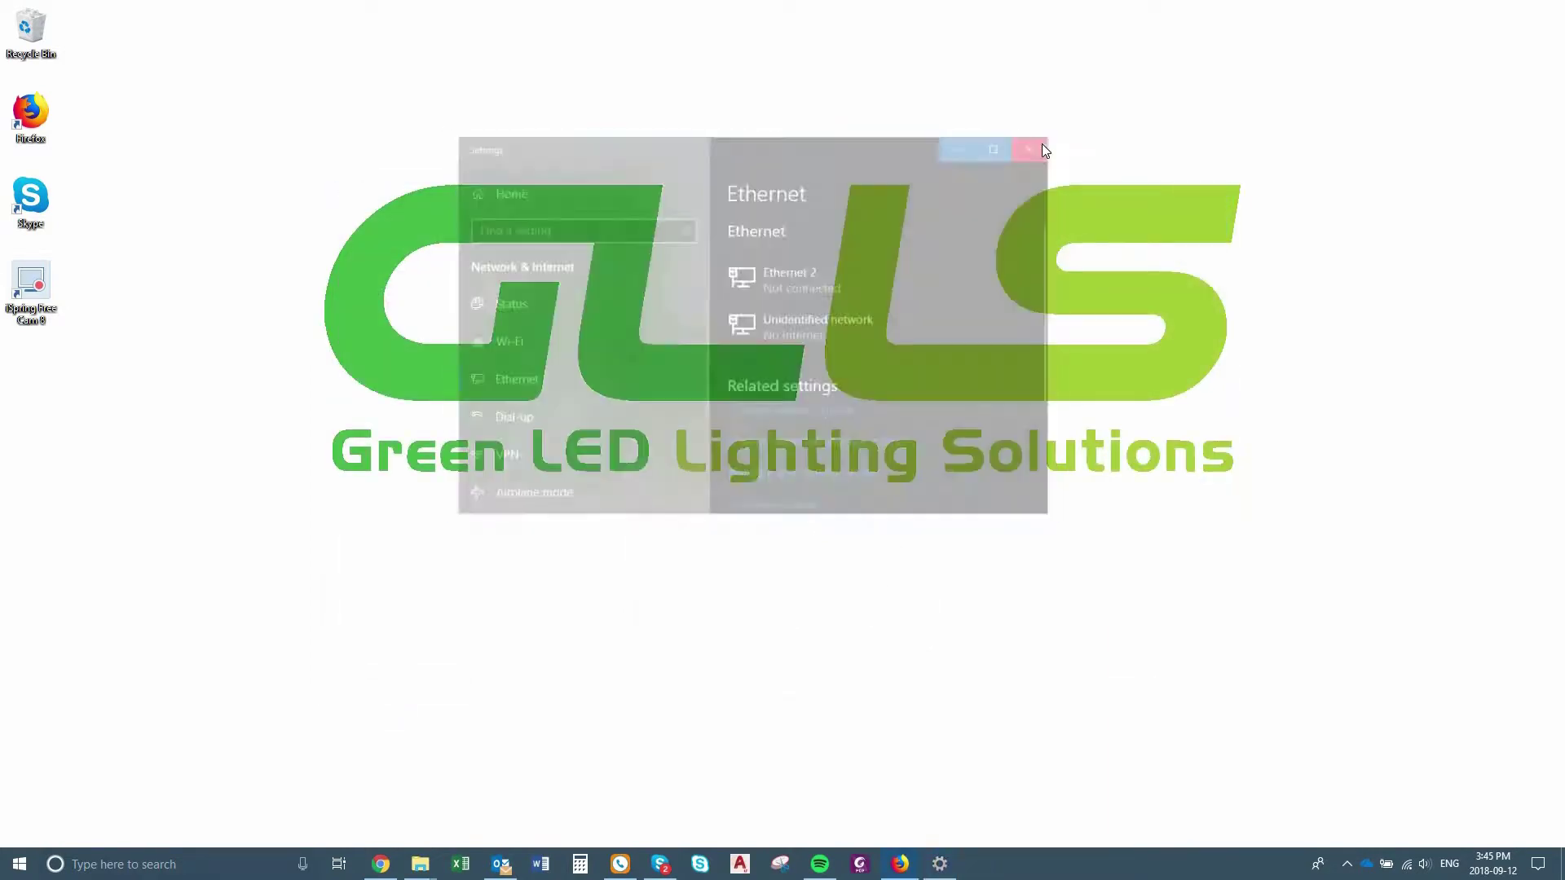
- Load 10.254.254.254 in Chrome to reach the DiGidot C4 login page
{"action": "left_click", "coordinate": [378, 866]}
{"action": "left_click", "coordinate": [302, 38]}
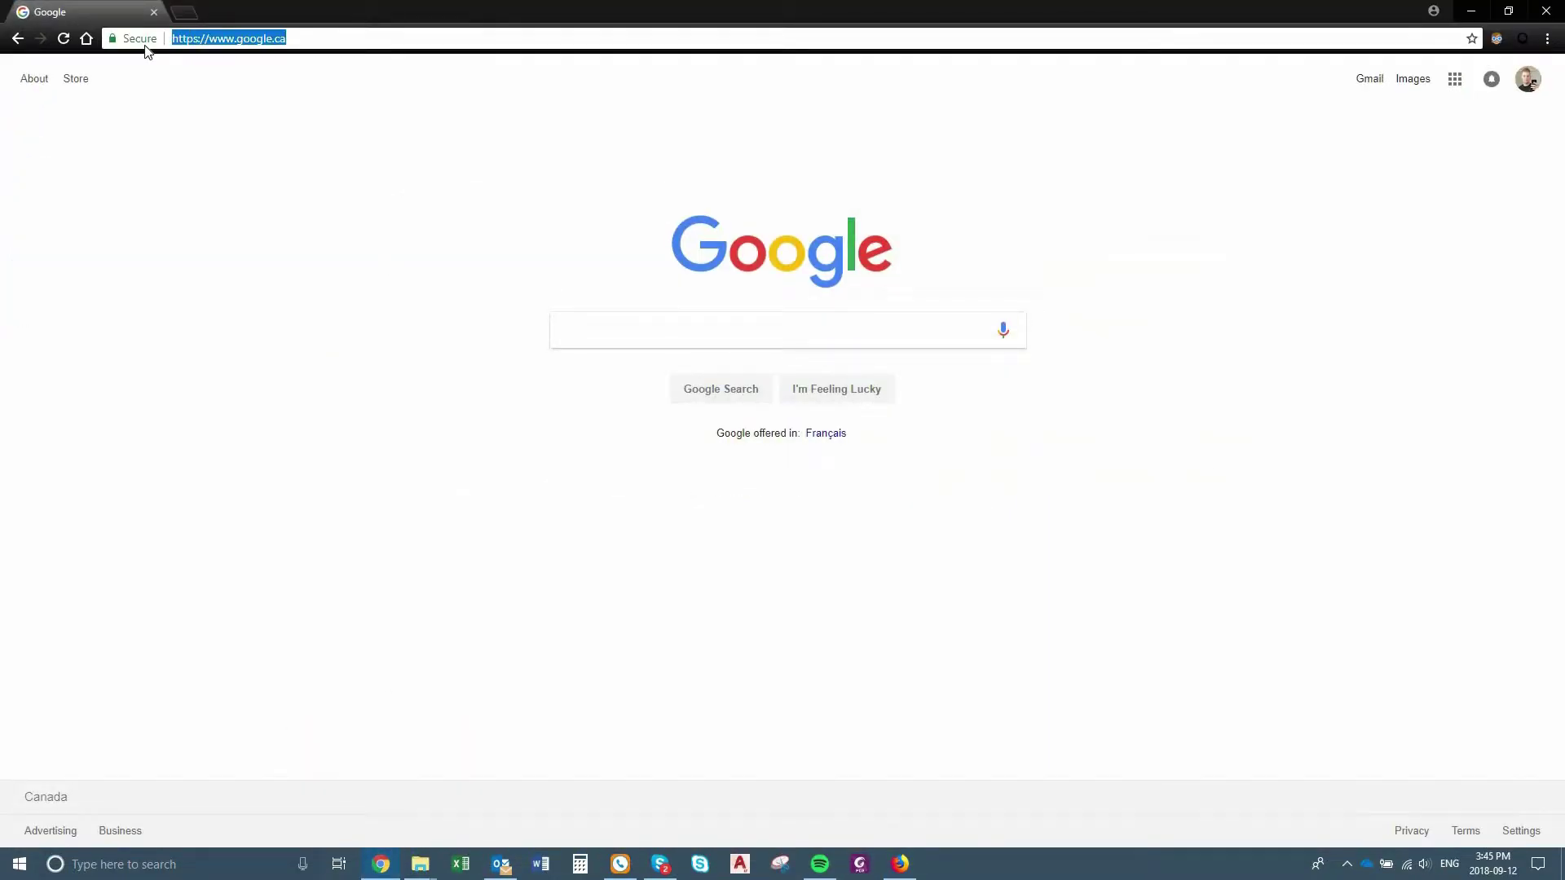
{"action": "type", "text": "10.25"}
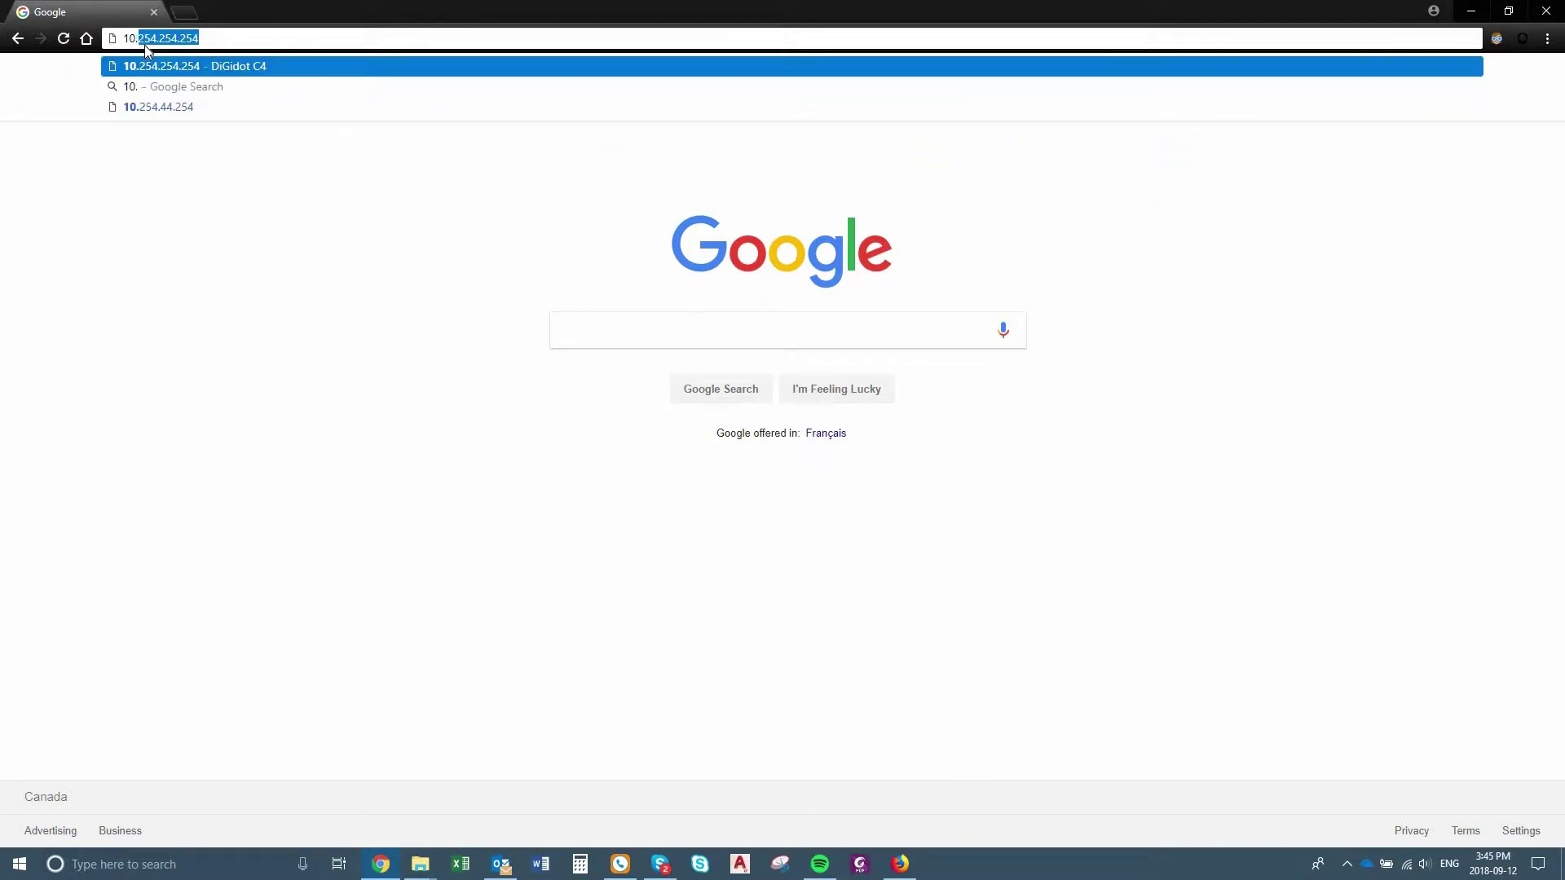
{"action": "type", "text": "4.254.254"}
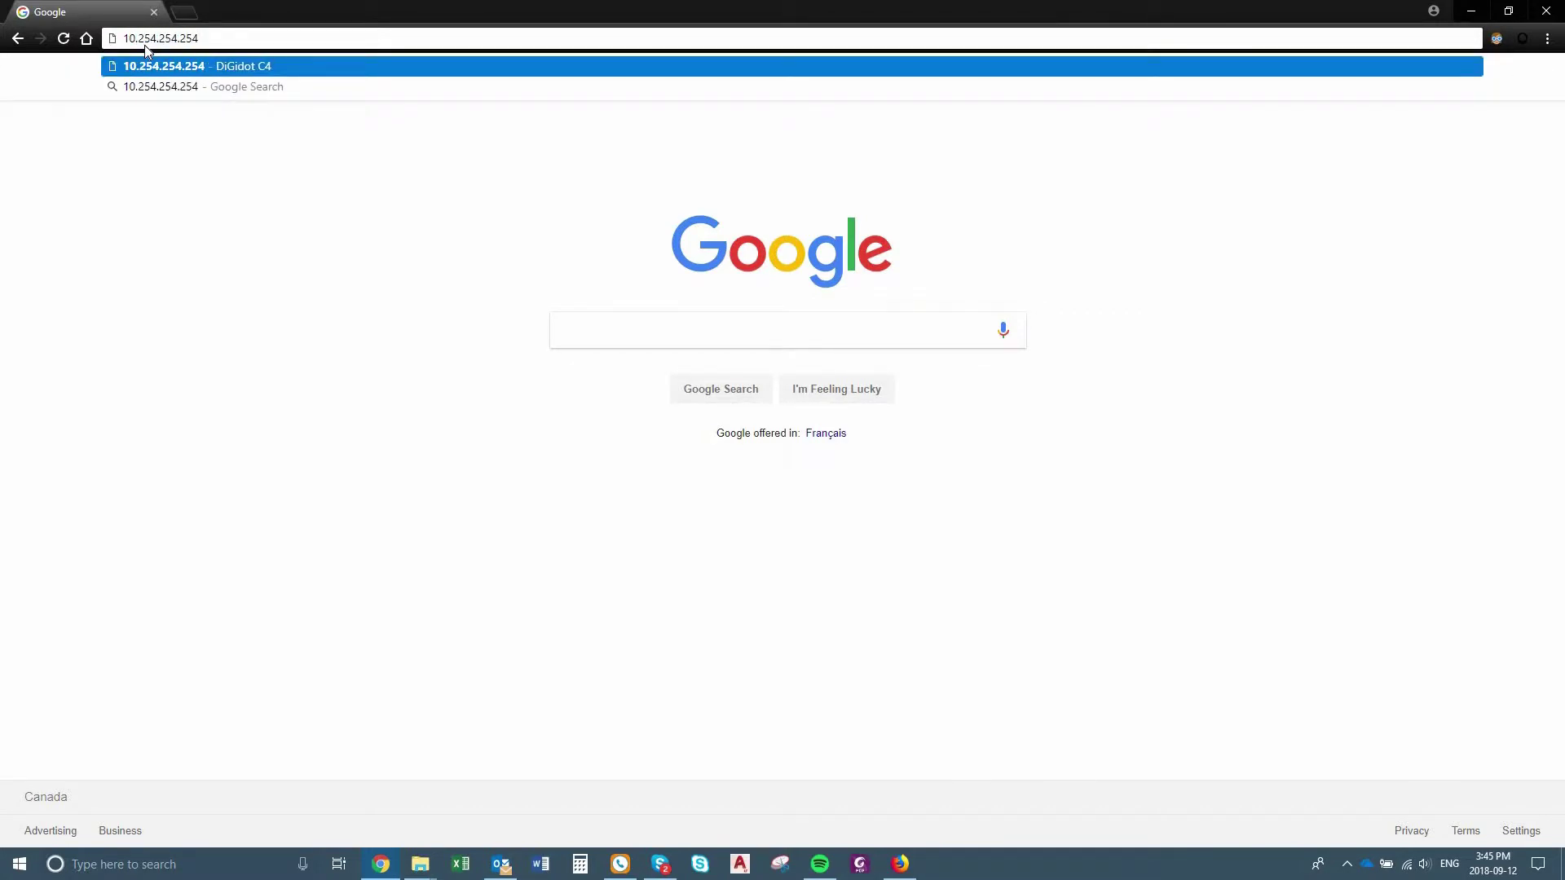
{"action": "key", "text": "Return"}
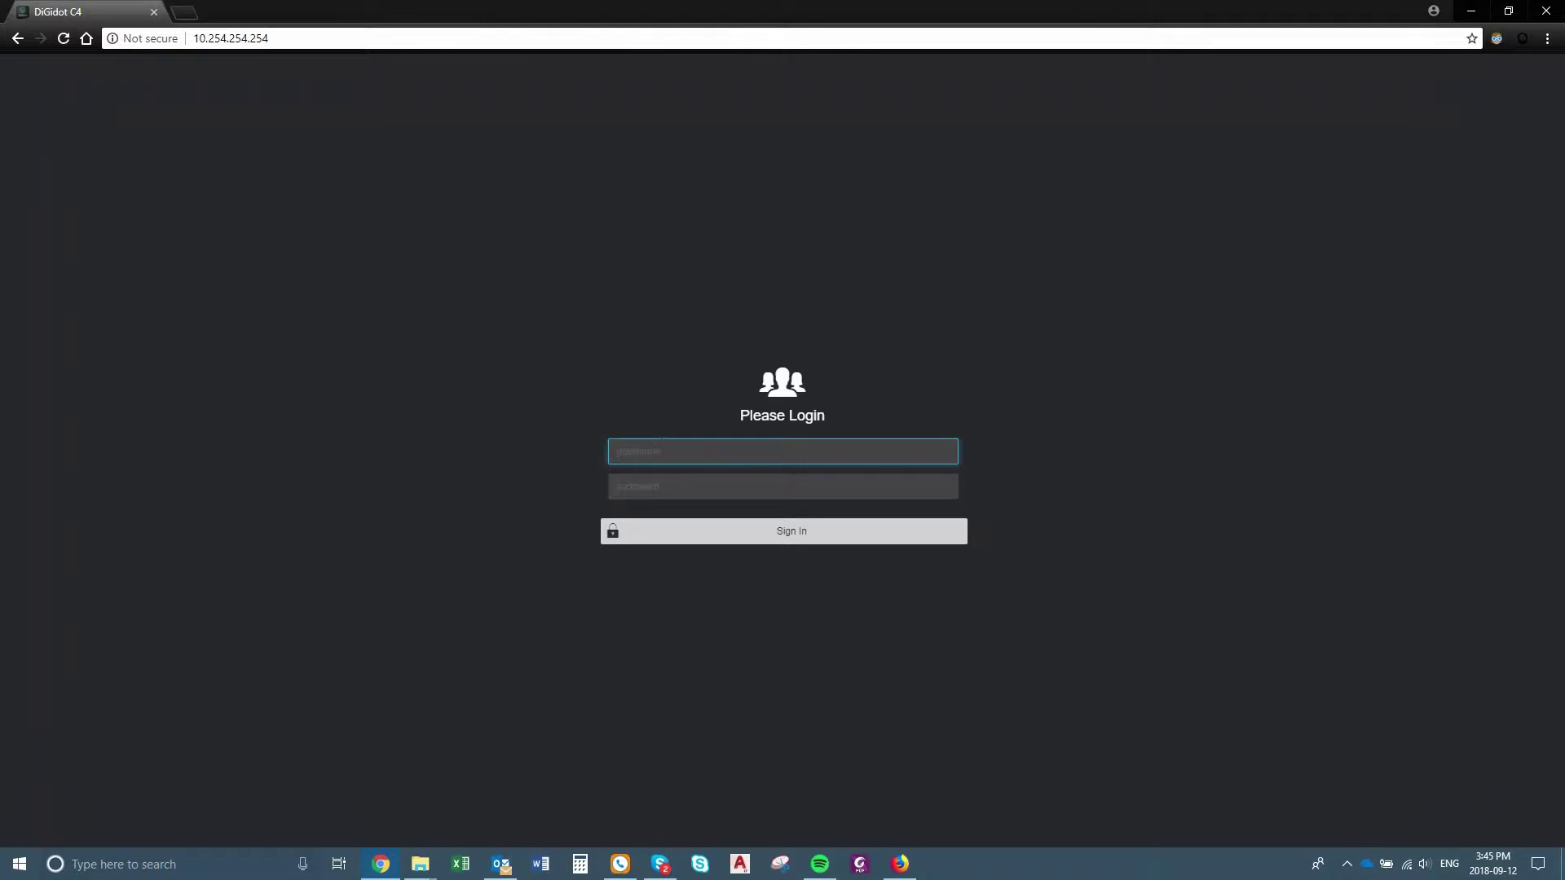
- Sign in with the controller's username and password and open the Settings tile
{"action": "key", "text": "Tab"}
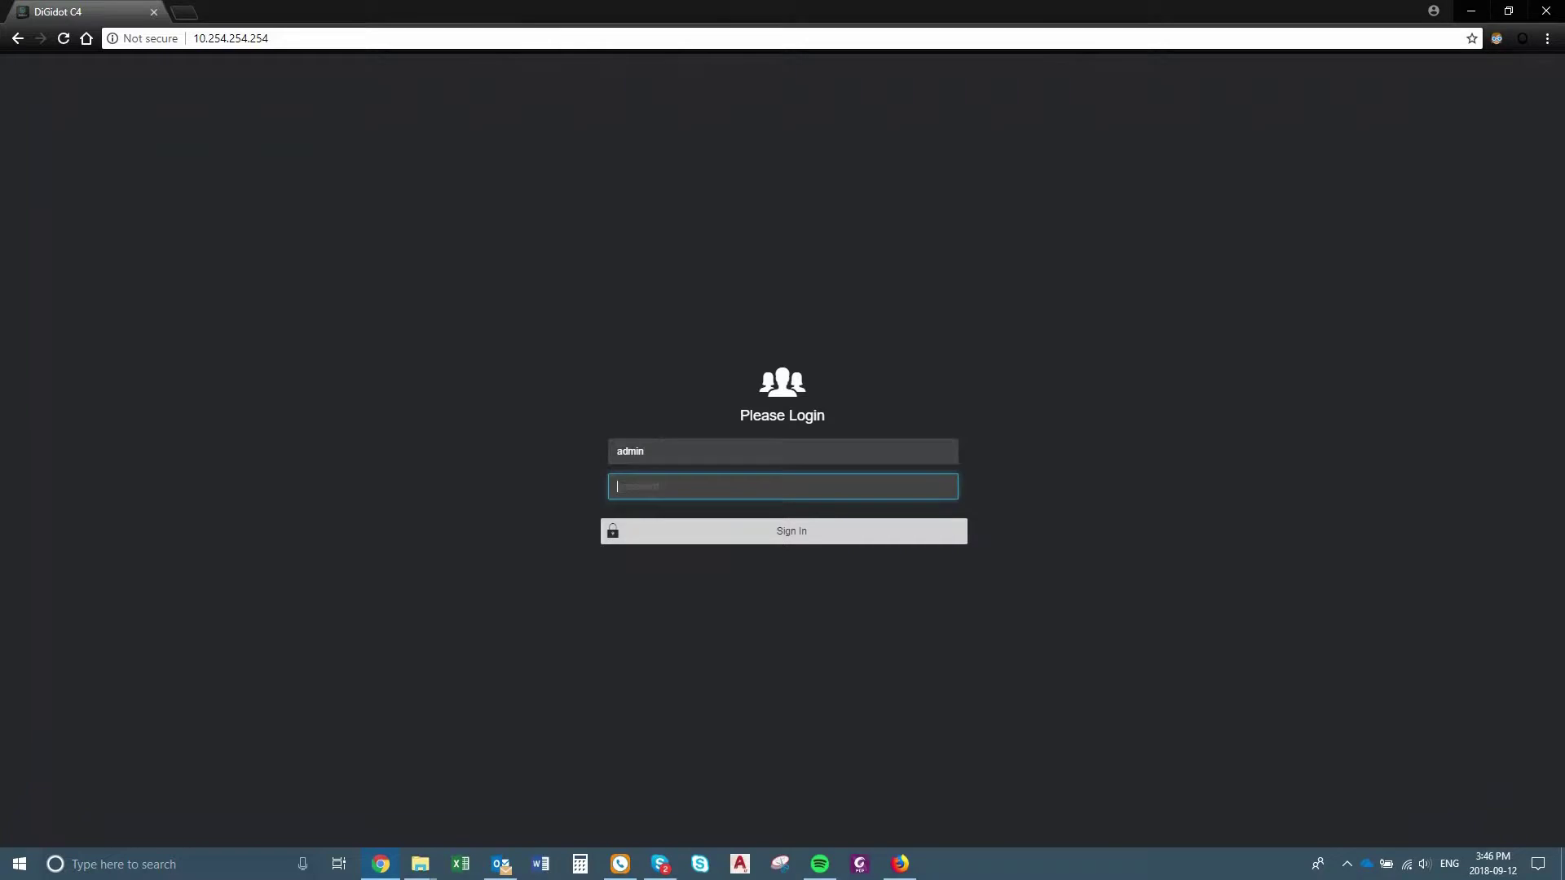
{"action": "key", "text": "Return"}
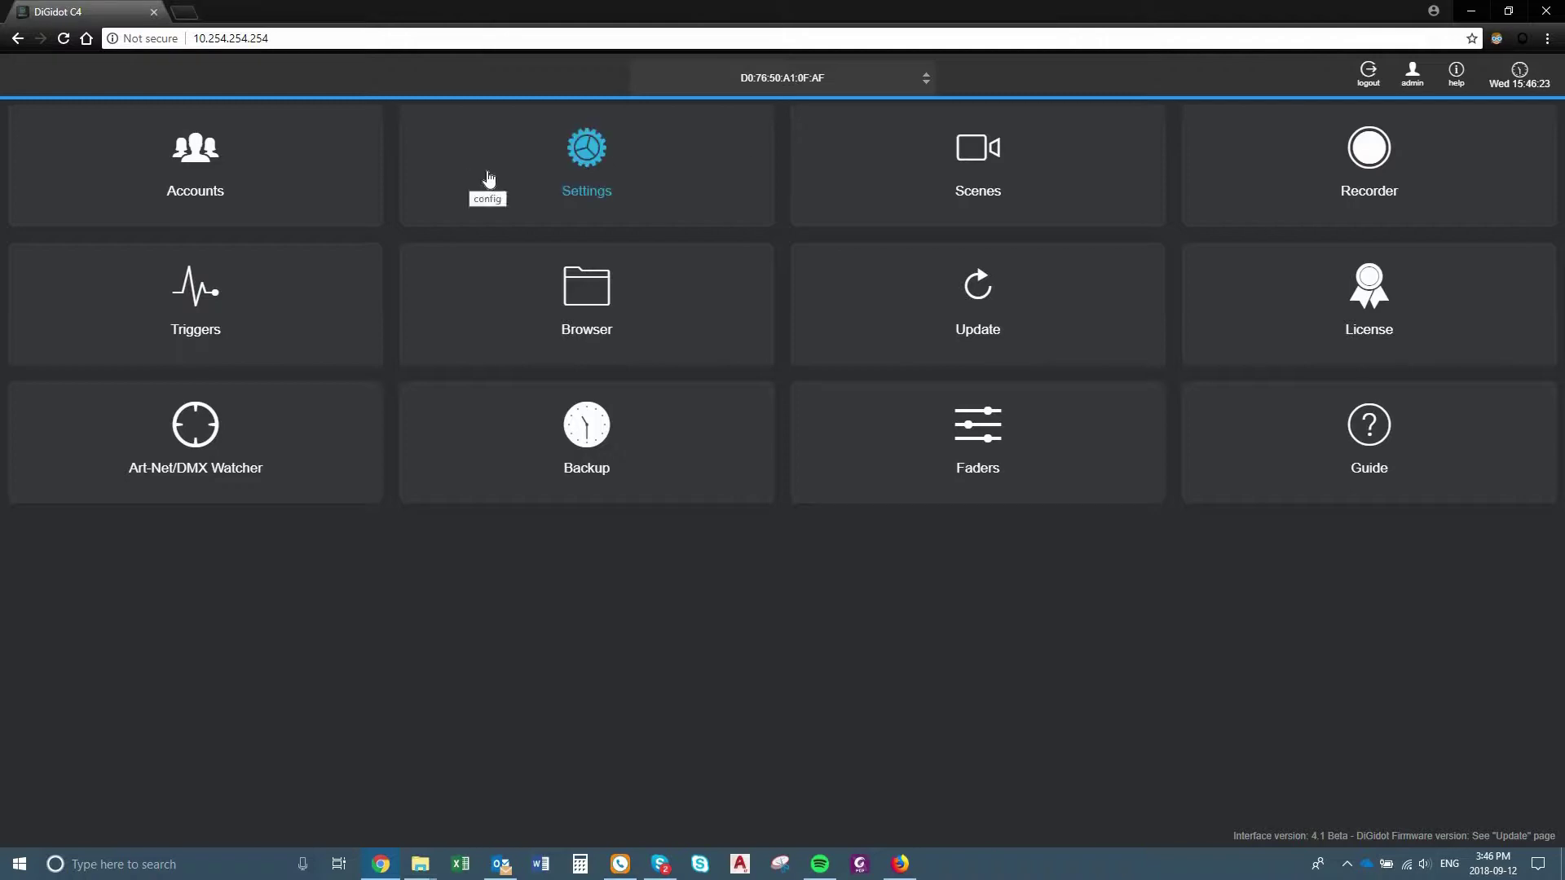
{"action": "left_click", "coordinate": [579, 166]}
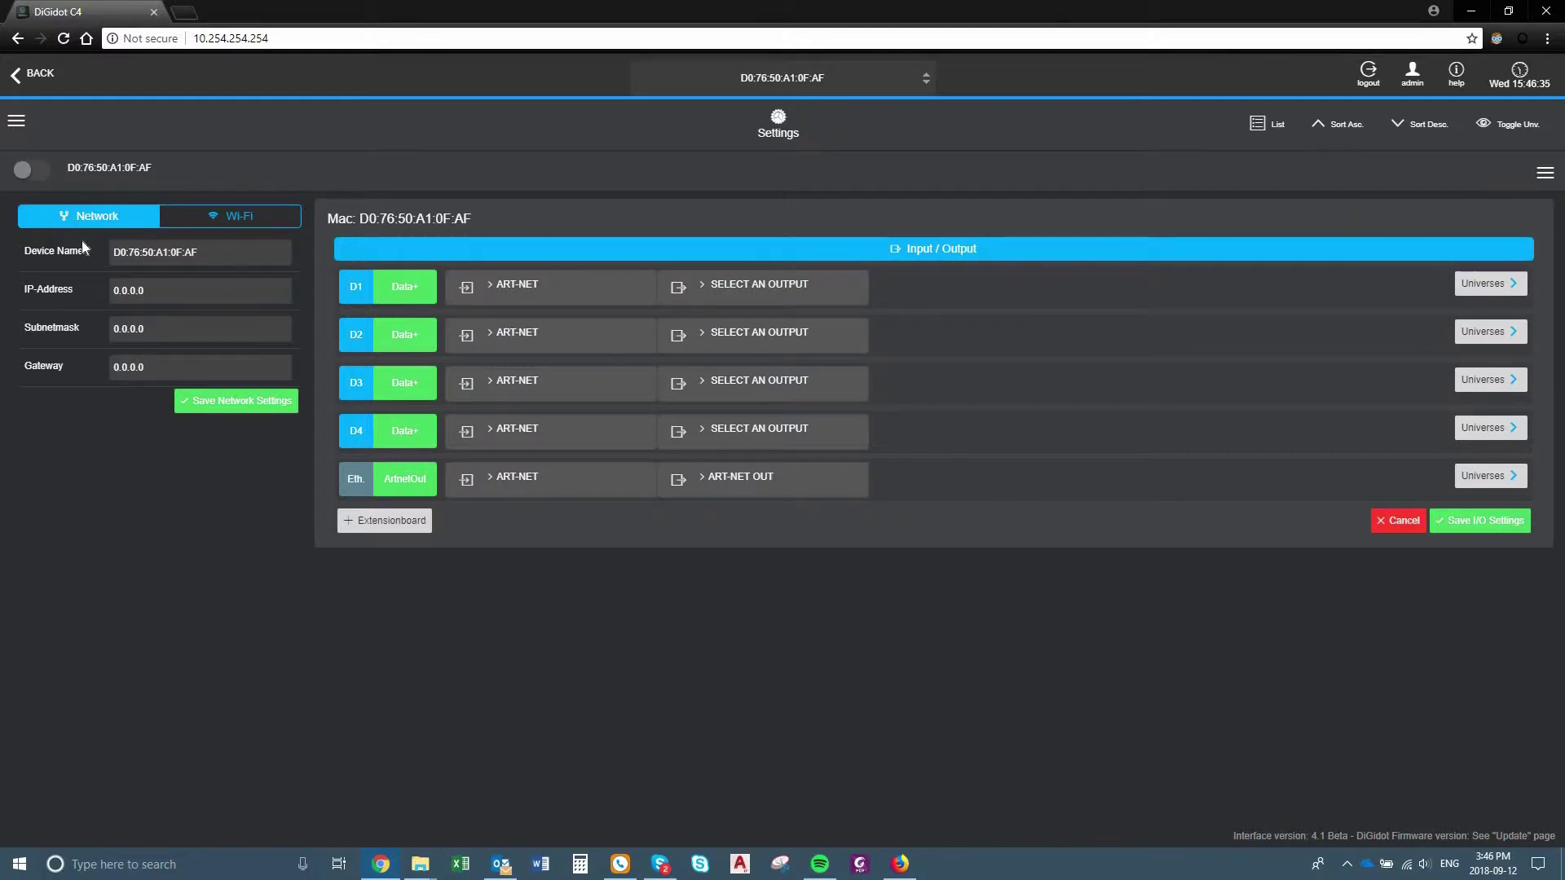
- Save device name C4 with Ethernet IP 10.0.0.2 and subnet mask 255.0.0.0
{"action": "left_click", "coordinate": [49, 257]}
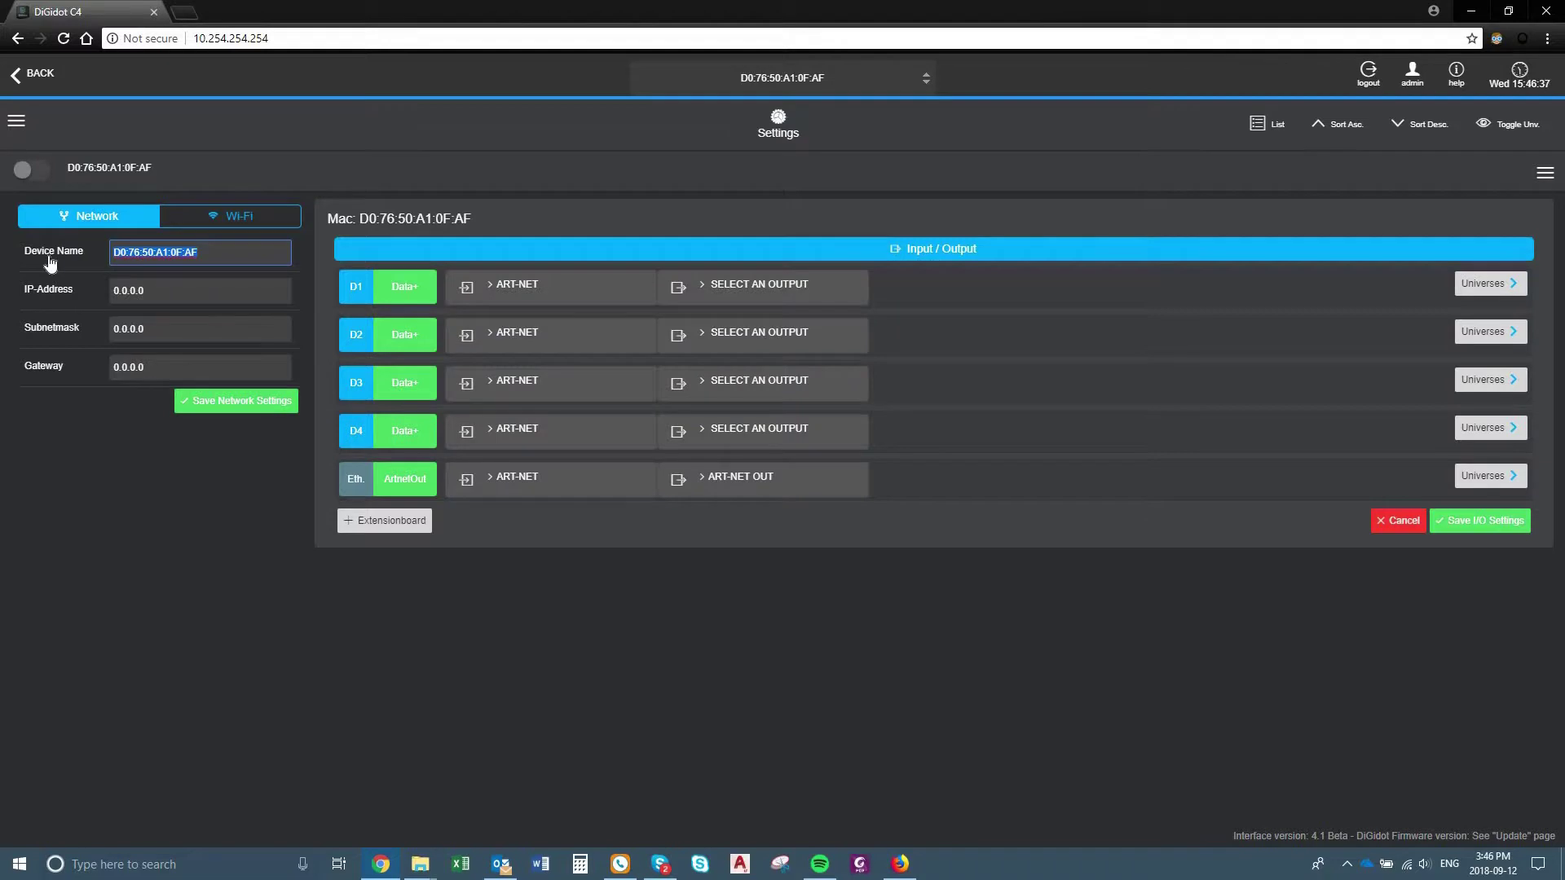
{"action": "type", "text": "C4"}
{"action": "key", "text": "Tab"}
{"action": "type", "text": "10.0.0.2"}
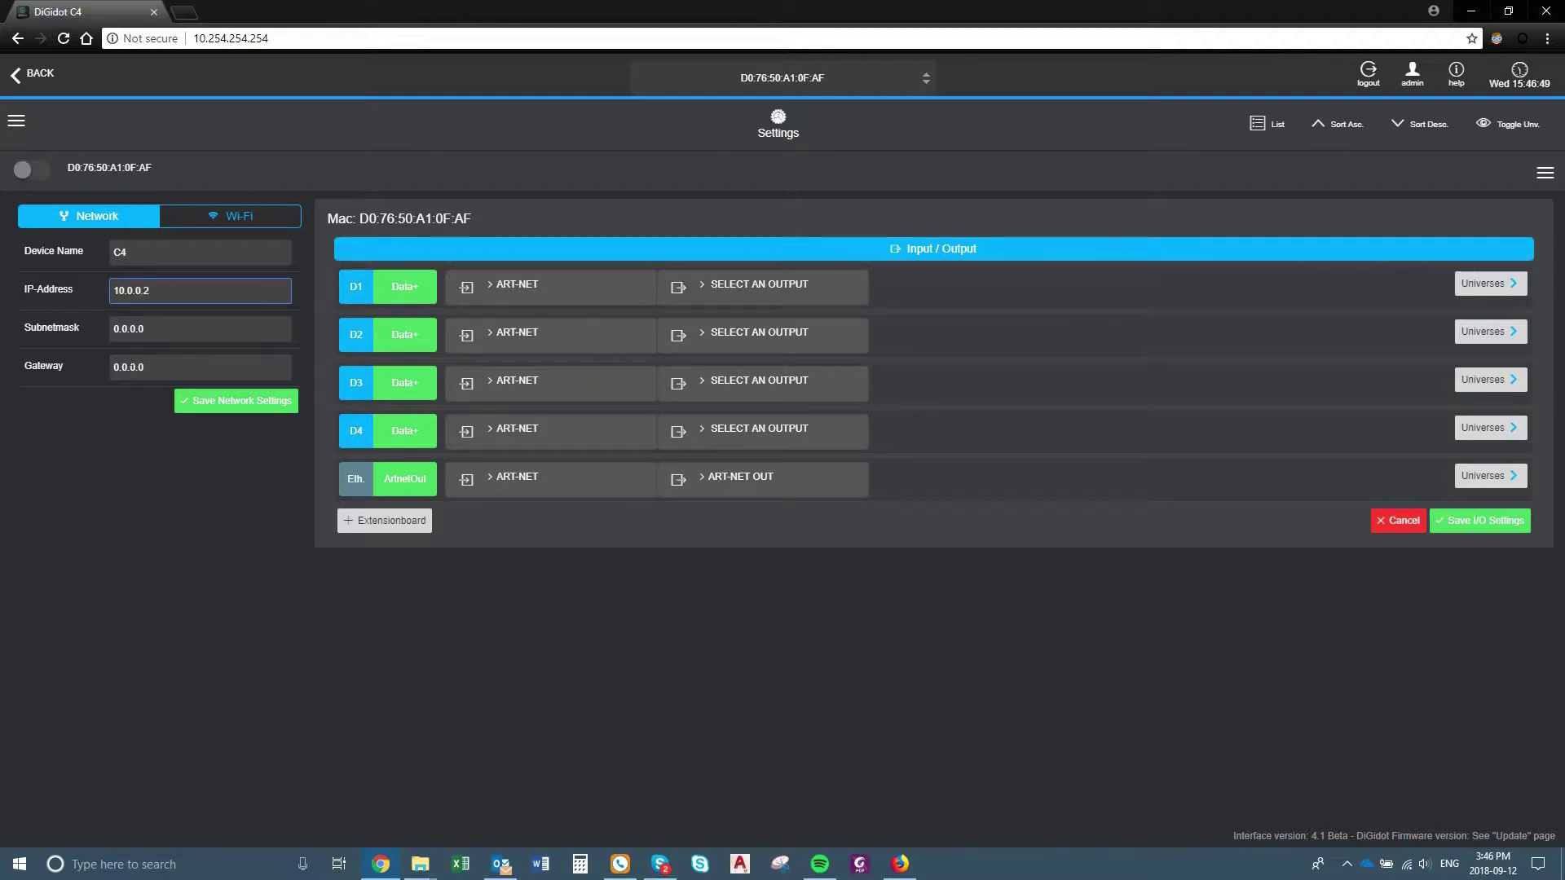
{"action": "left_click", "coordinate": [144, 334]}
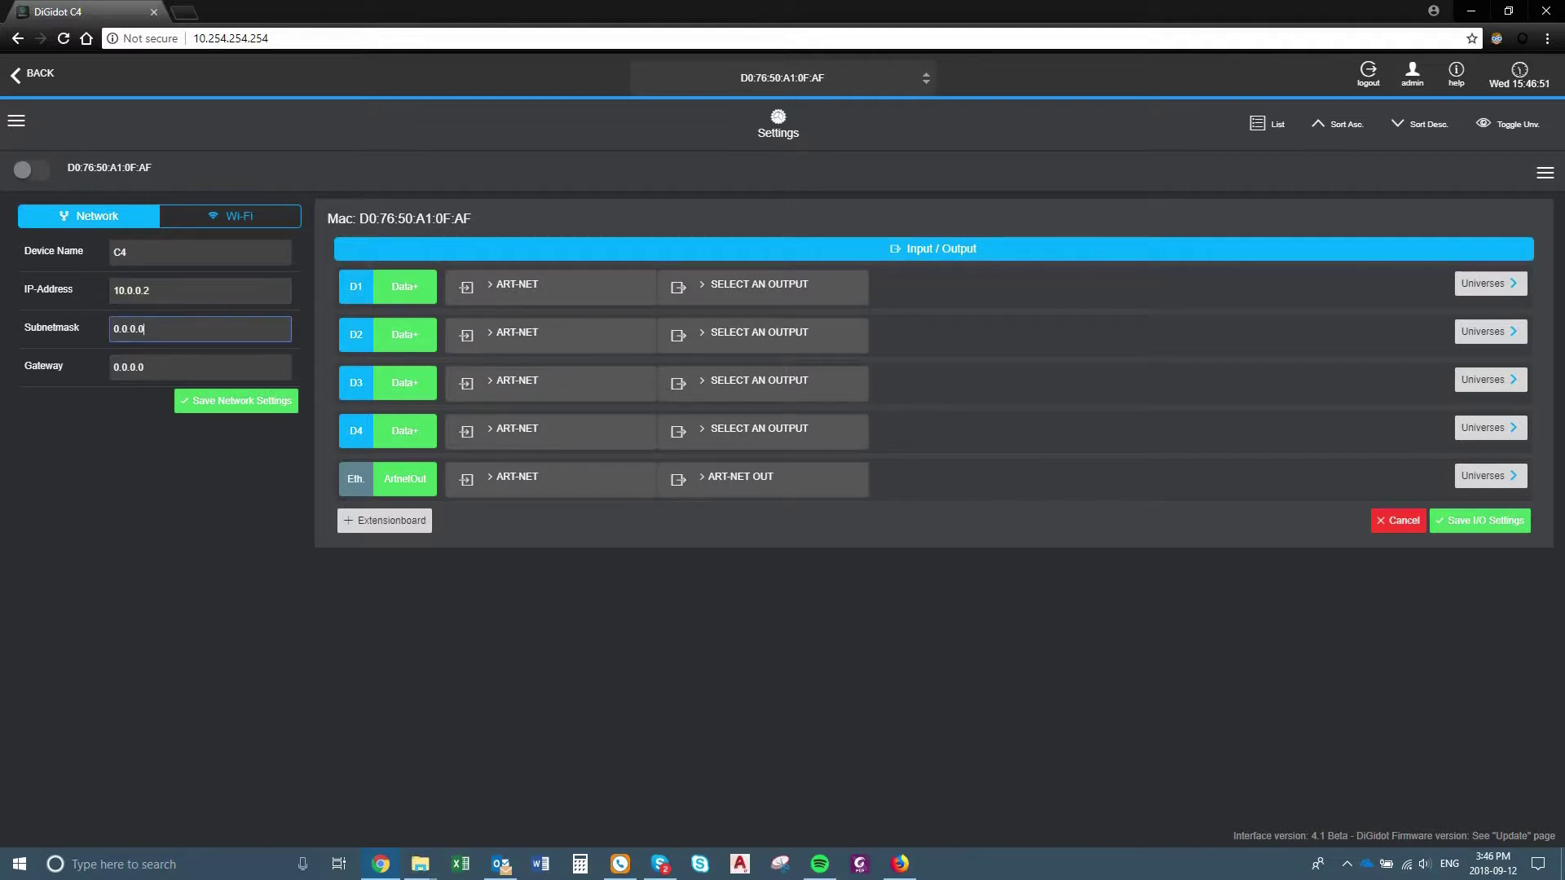
{"action": "left_click_drag", "start_coordinate": [144, 328], "coordinate": [101, 337]}
{"action": "type", "text": "255"}
{"action": "left_click", "coordinate": [261, 405]}
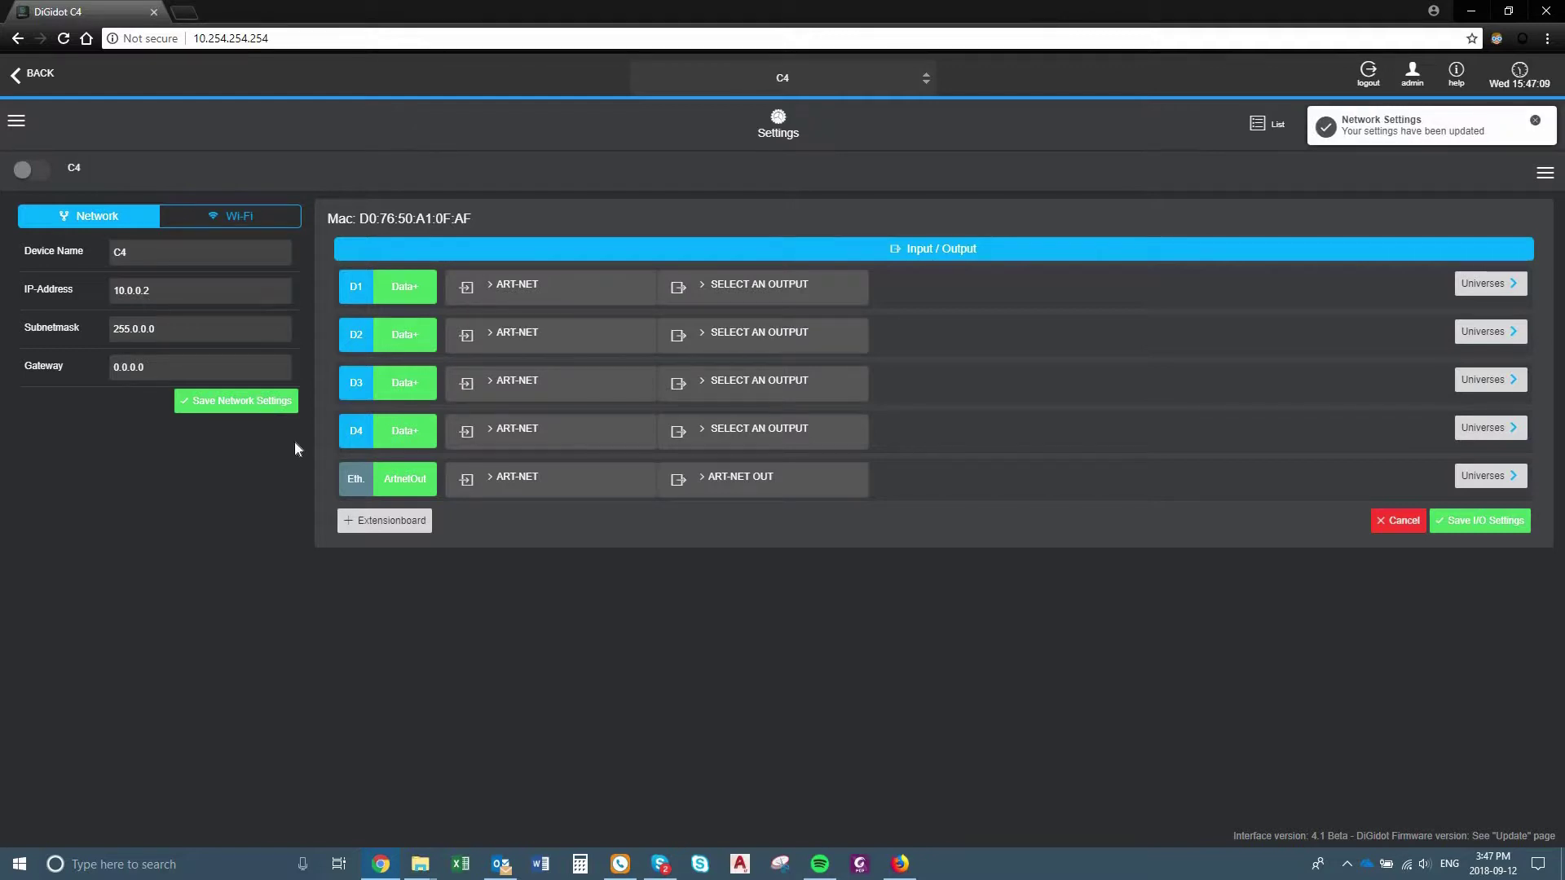
{"action": "left_click", "coordinate": [229, 217]}
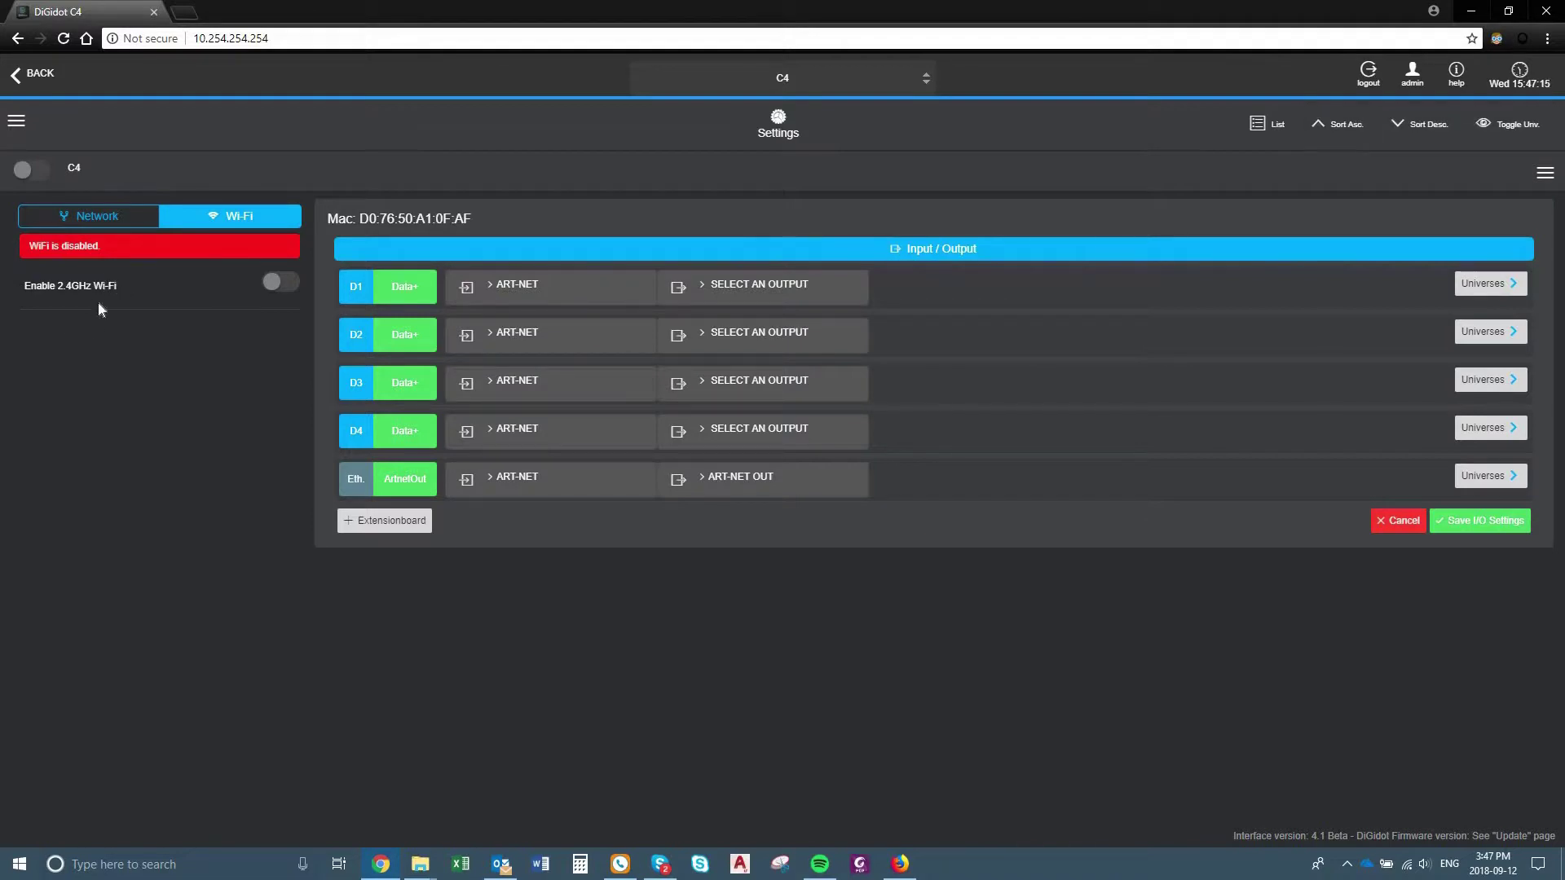
- Enable 2.4GHz Wi-Fi in Client mode and scan for nearby networks
{"action": "left_click", "coordinate": [281, 285]}
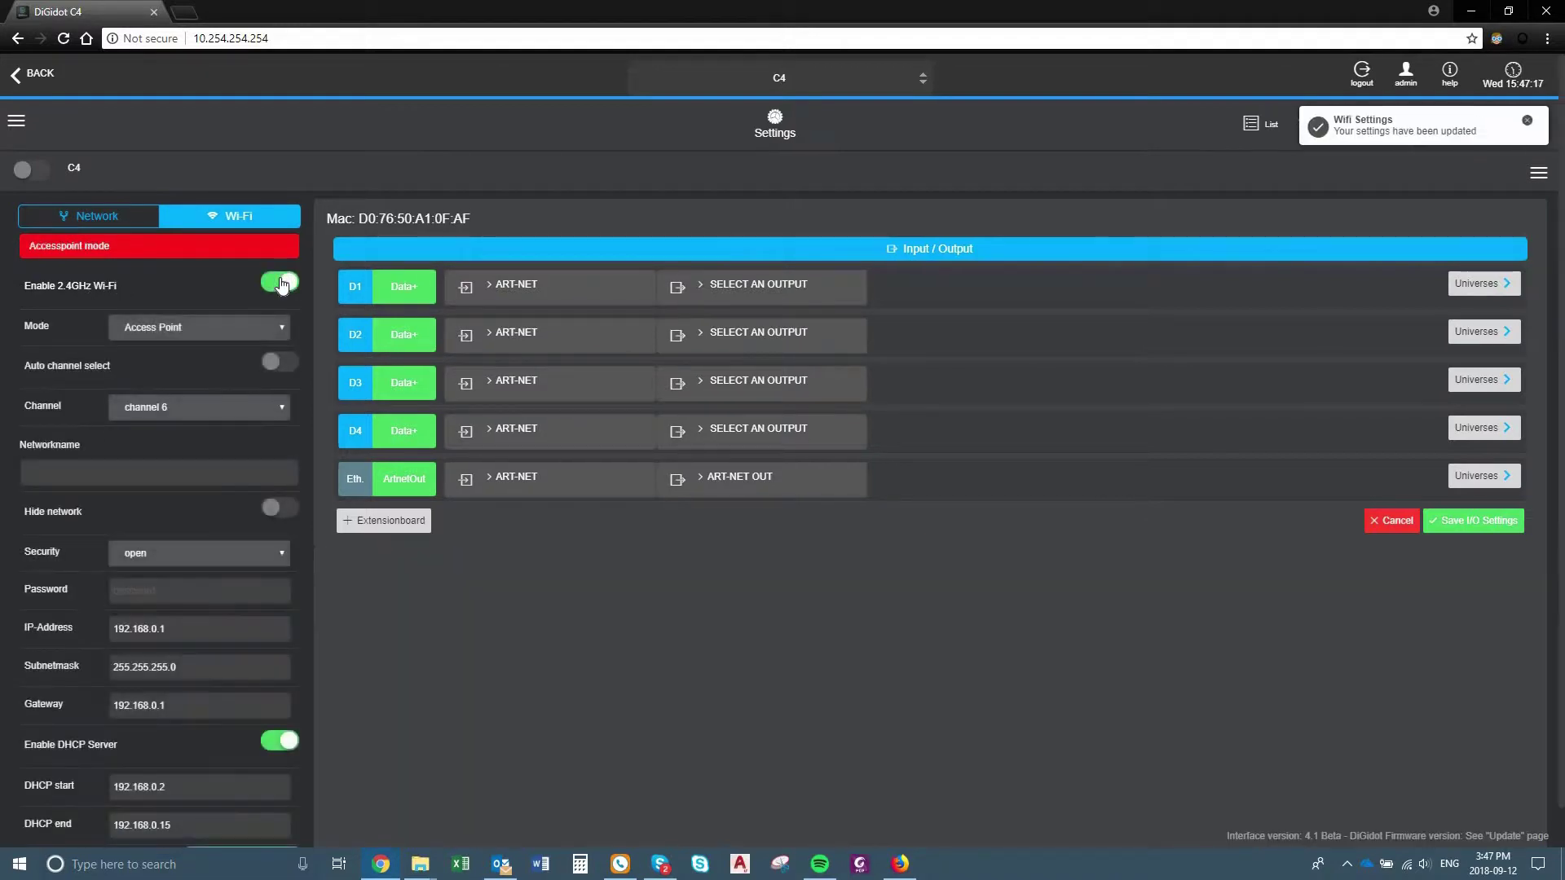
{"action": "left_click", "coordinate": [194, 324]}
{"action": "left_click", "coordinate": [182, 362]}
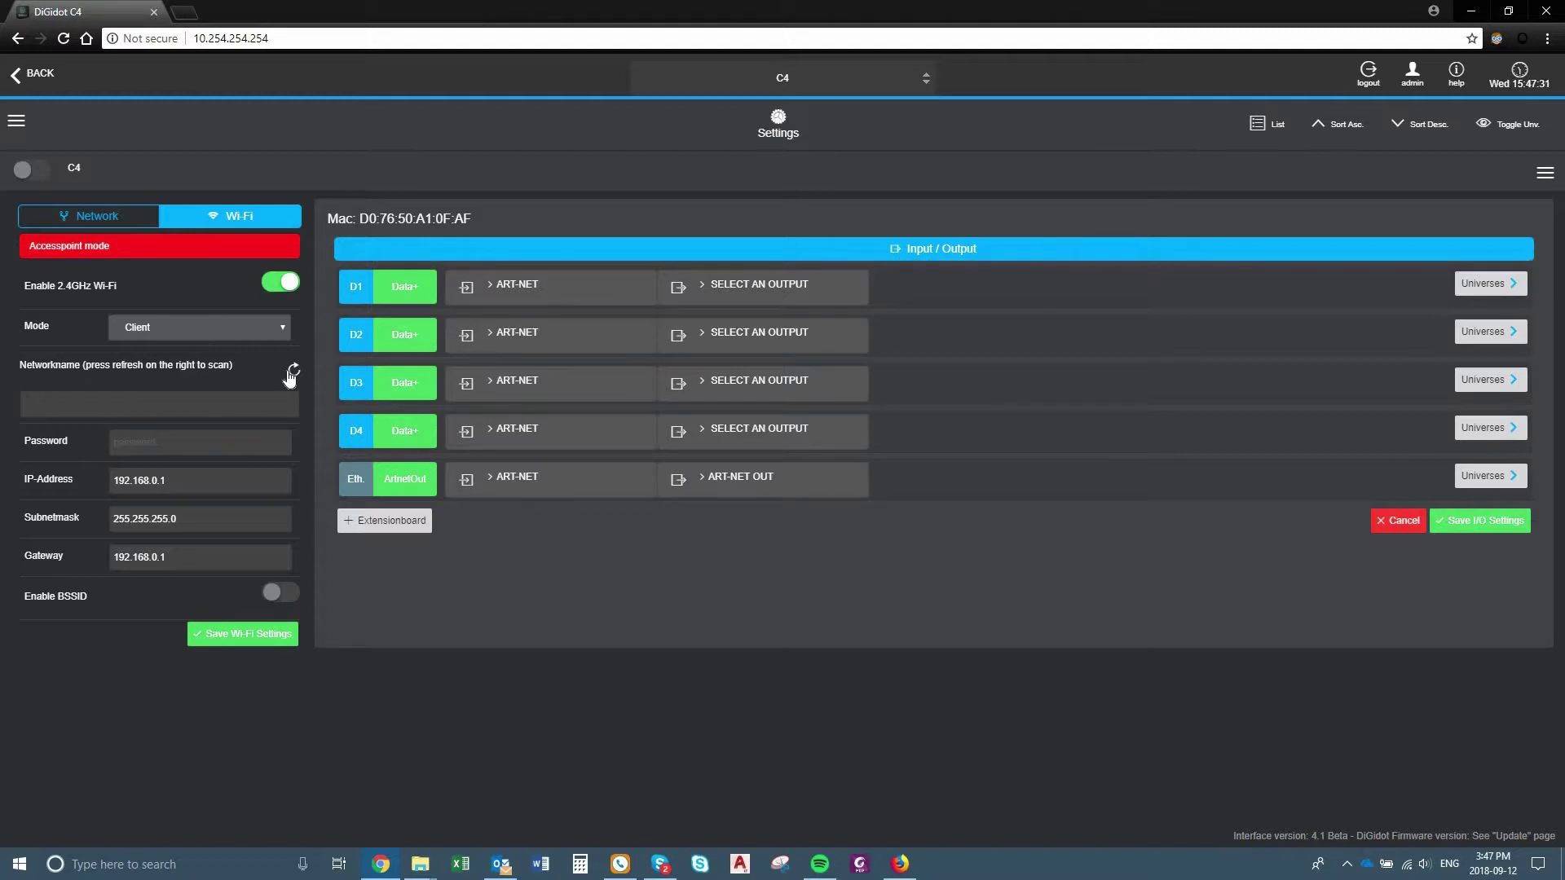
{"action": "left_click", "coordinate": [293, 371]}
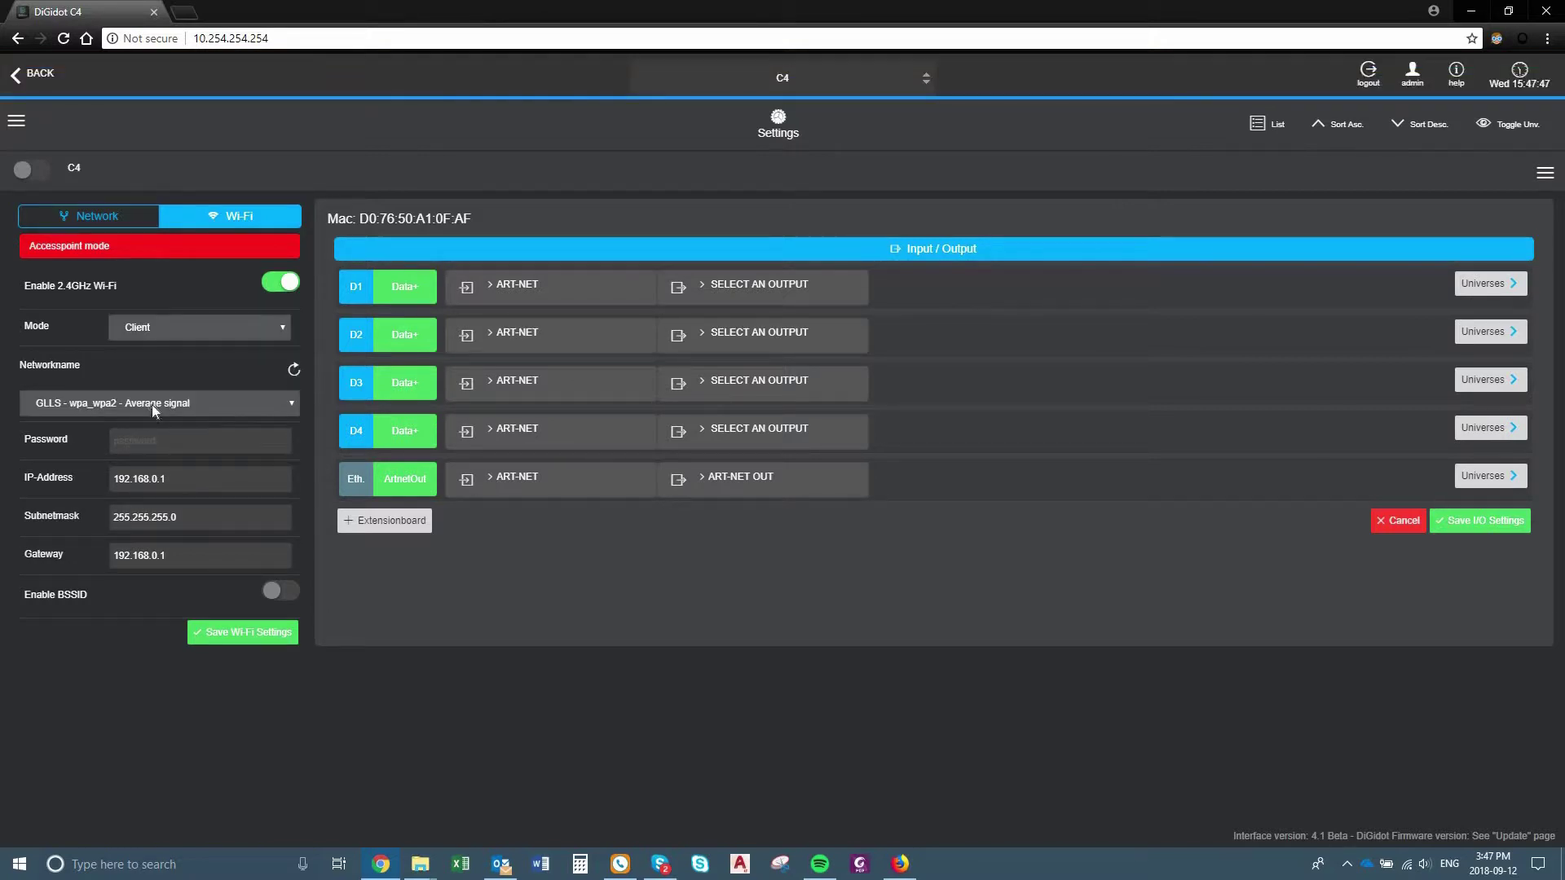
- Select NETGEAR69, enter its password, and save the Wi-Fi settings
{"action": "left_click", "coordinate": [154, 404]}
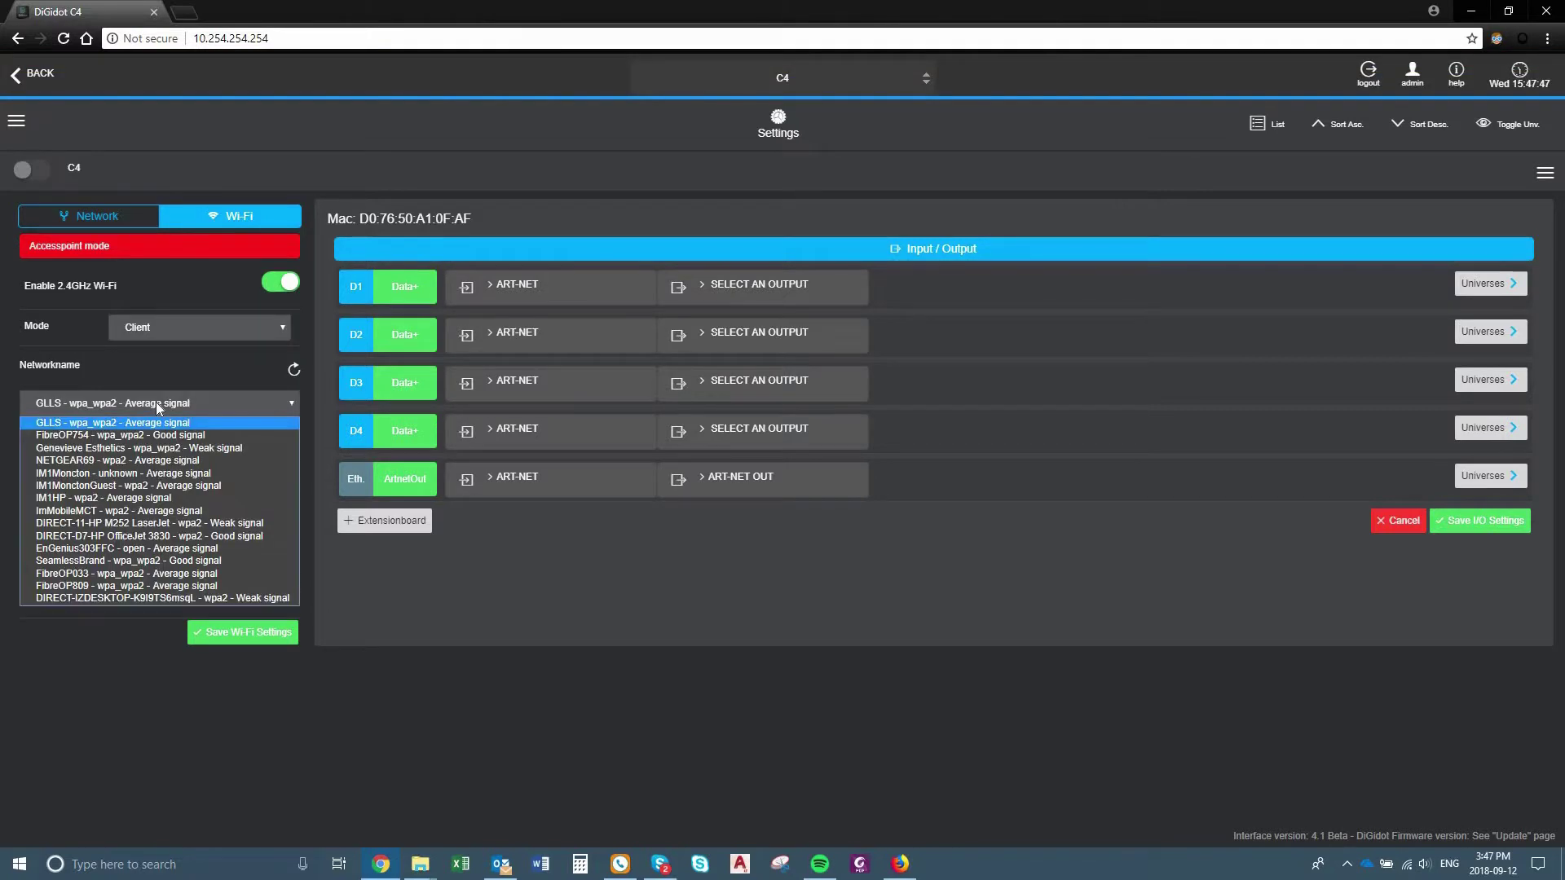
{"action": "left_click", "coordinate": [121, 462]}
{"action": "left_click", "coordinate": [114, 441]}
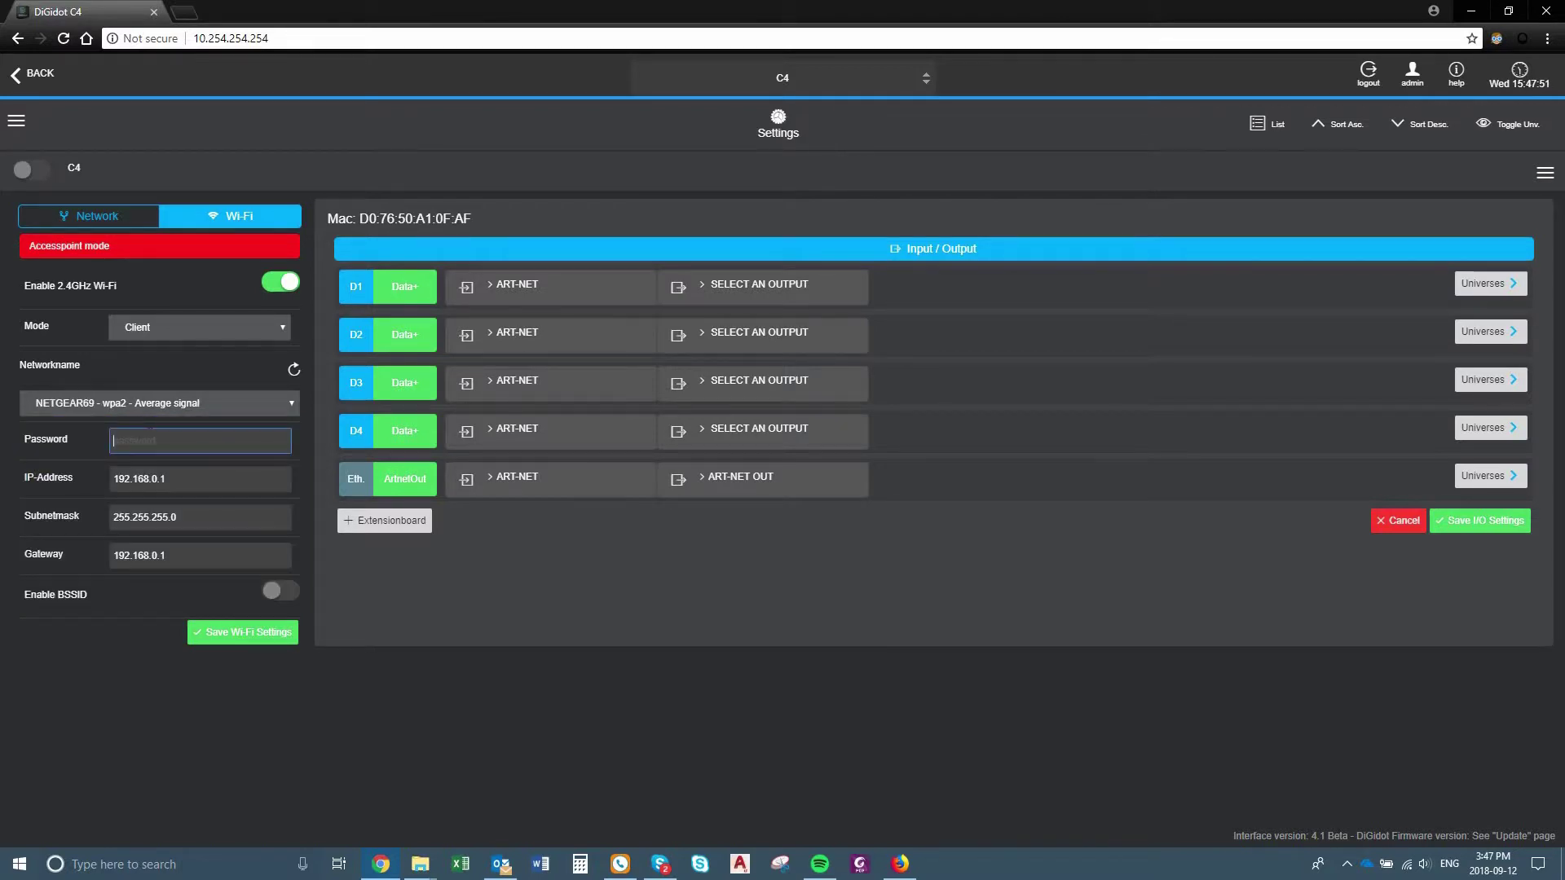
{"action": "type", "text": "••••••••••"}
{"action": "left_click", "coordinate": [251, 637]}
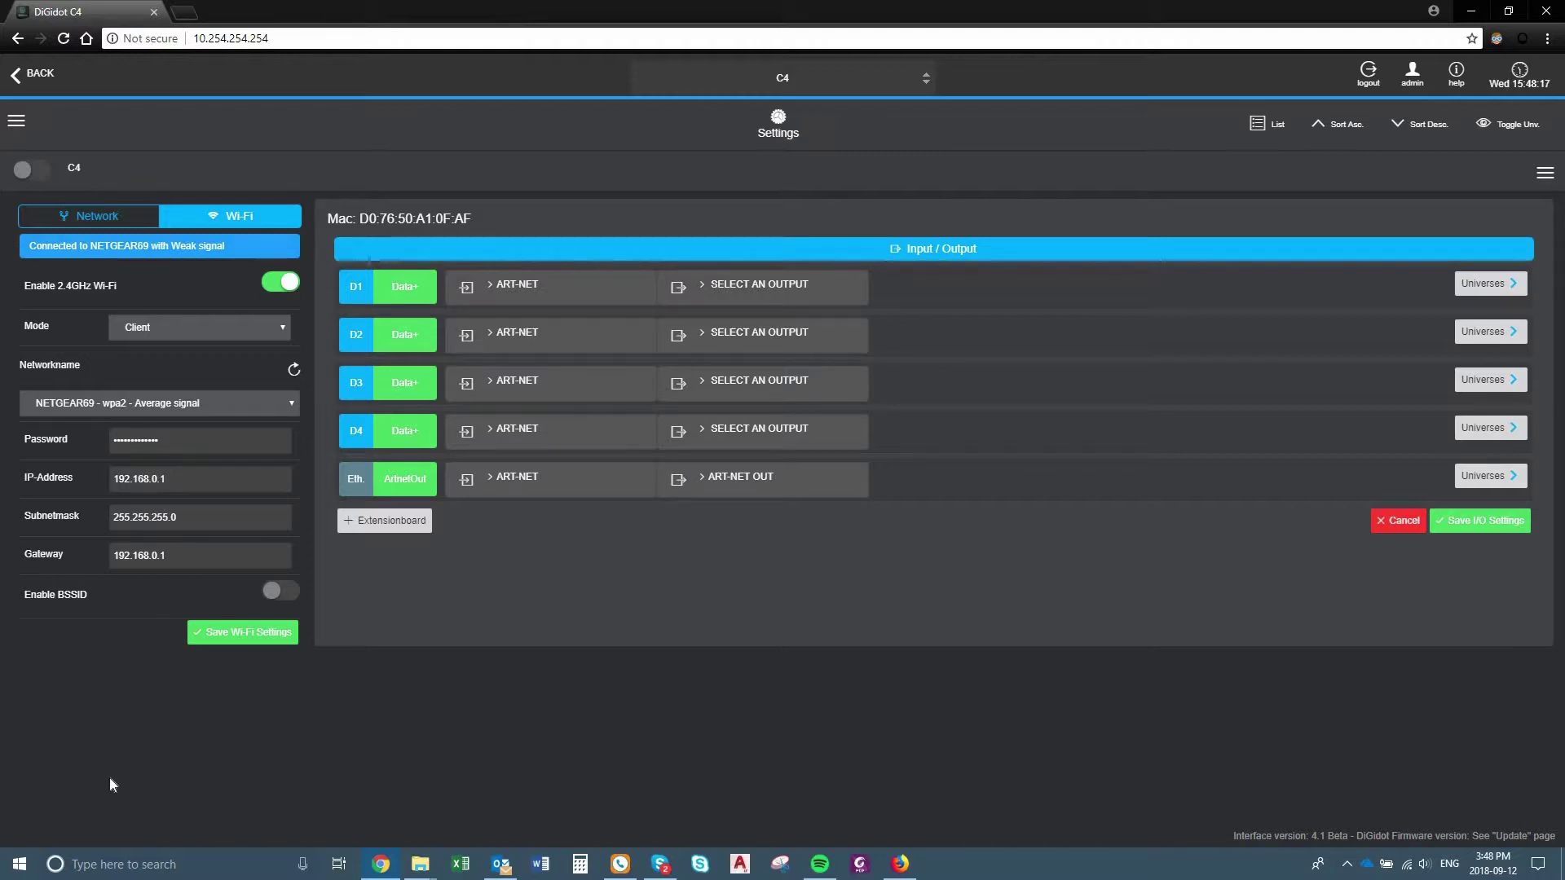
{"action": "left_click", "coordinate": [140, 867]}
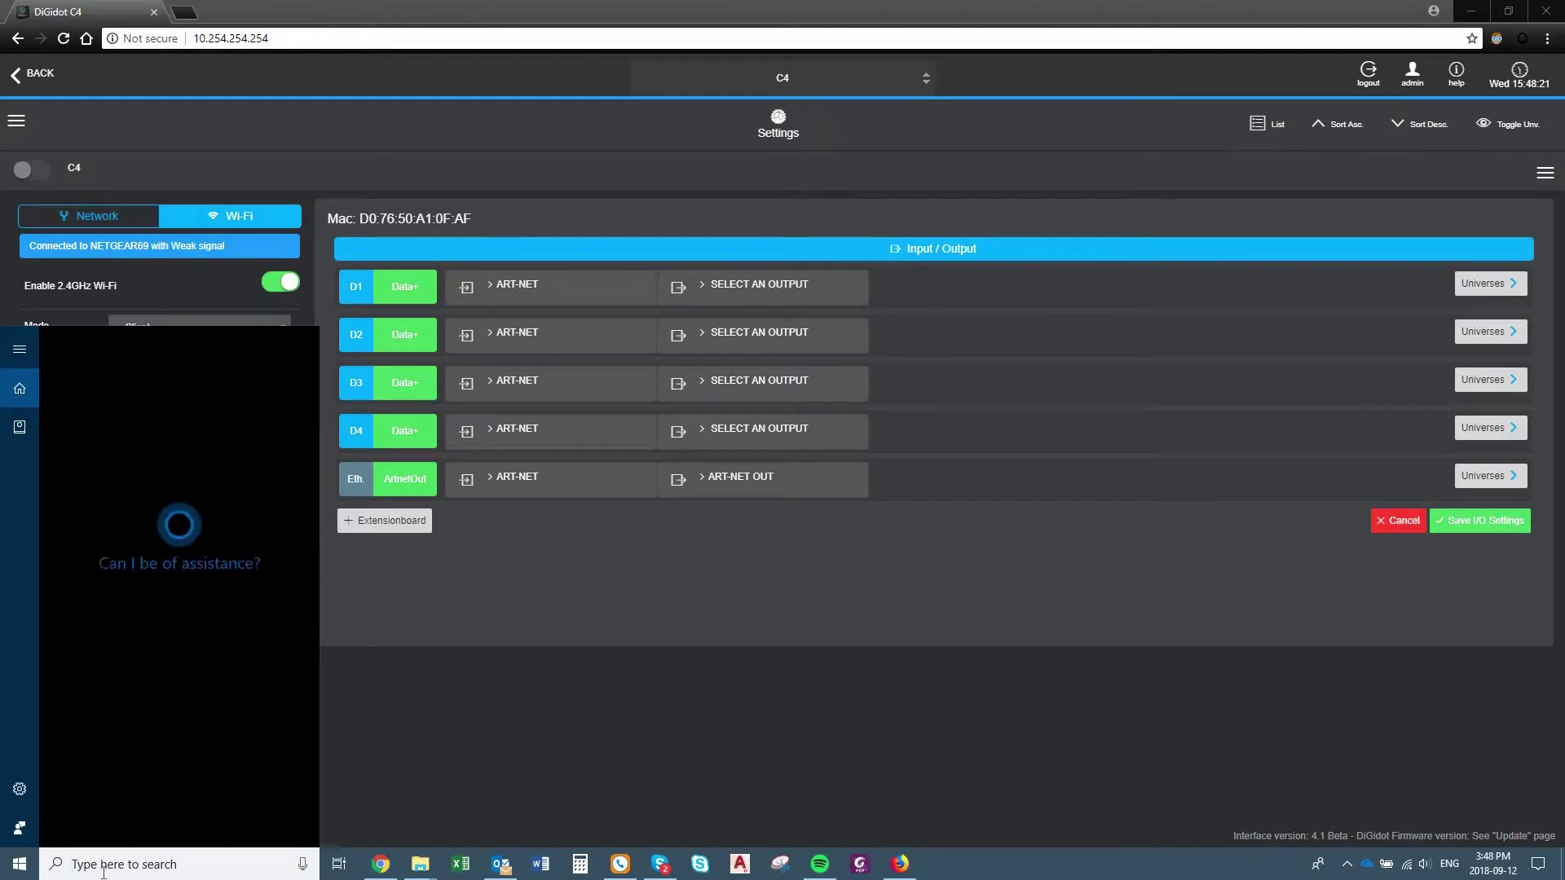
- Run ipconfig in Command Prompt and copy the Wi-Fi IPv4 address 192.168.2.25
{"action": "type", "text": "comm"}
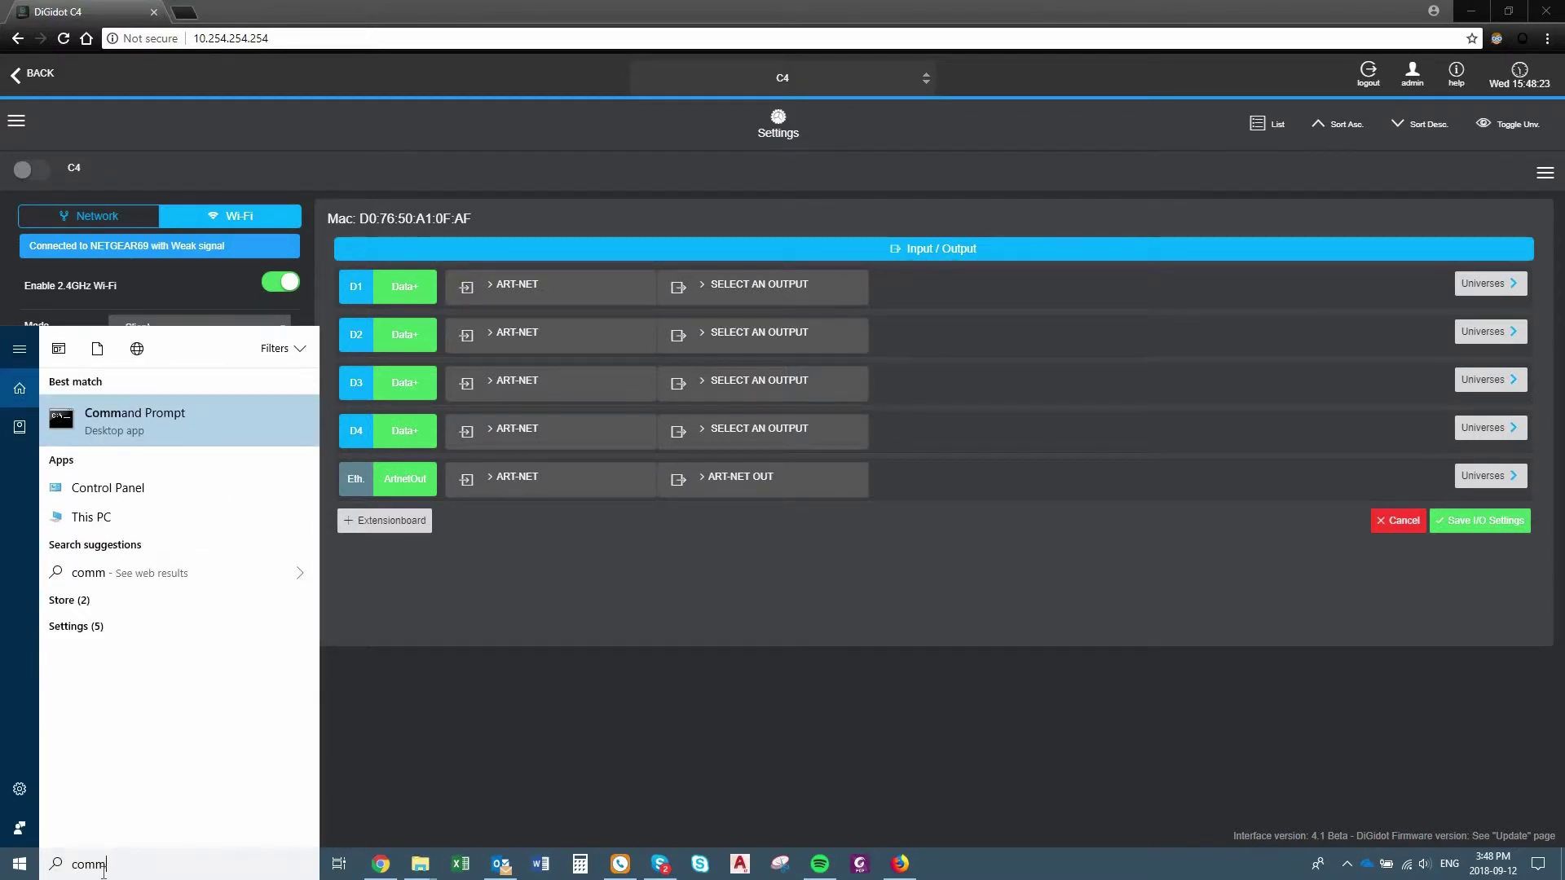
{"action": "key", "text": "Return"}
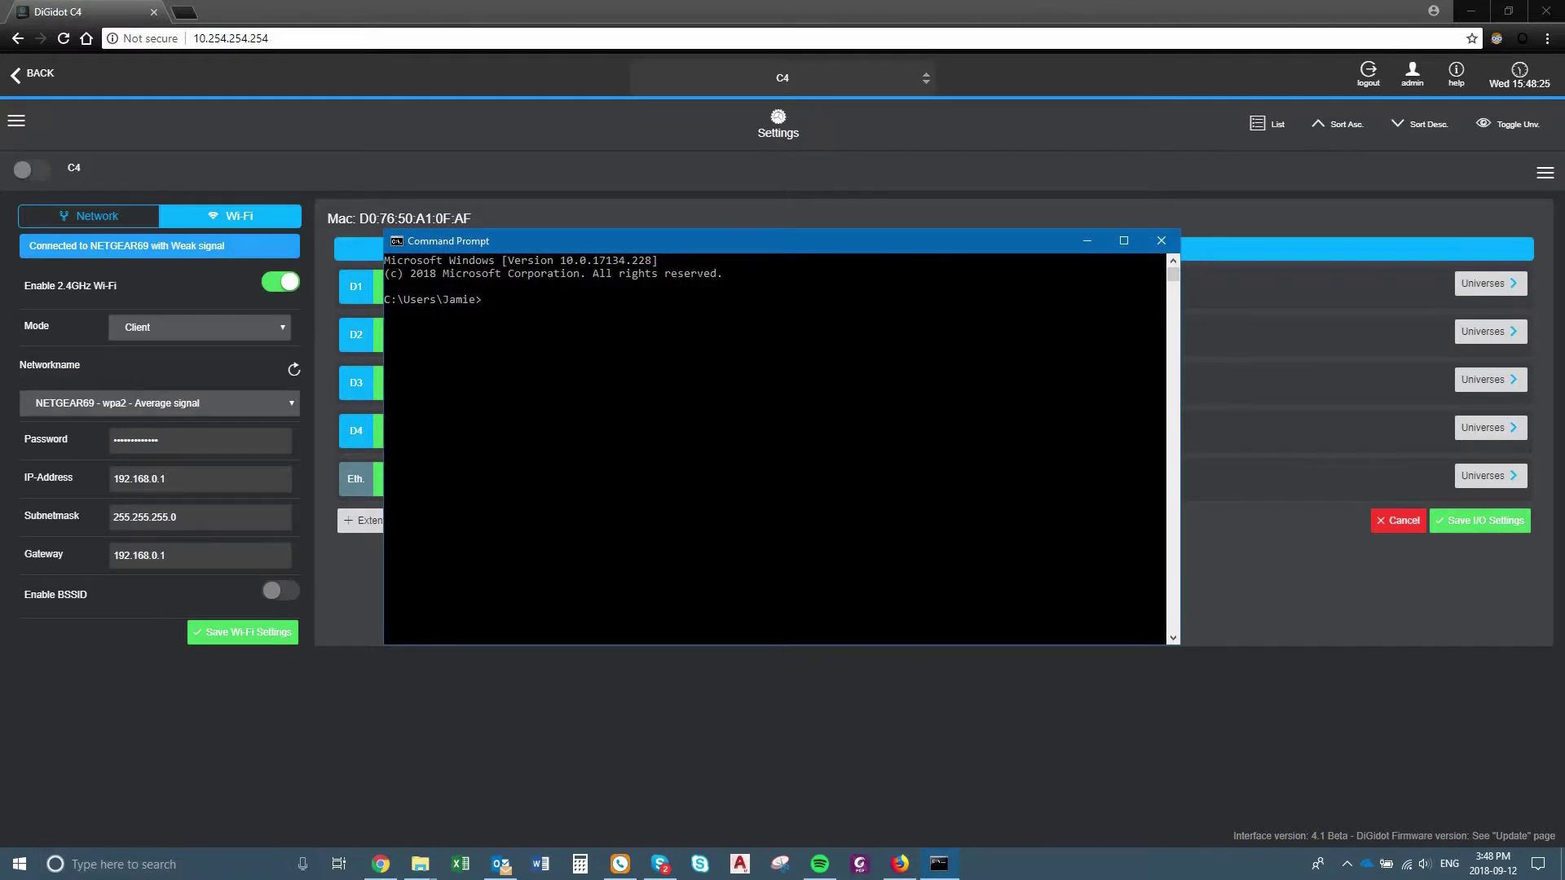
{"action": "type", "text": "ipconfig"}
{"action": "key", "text": "Return"}
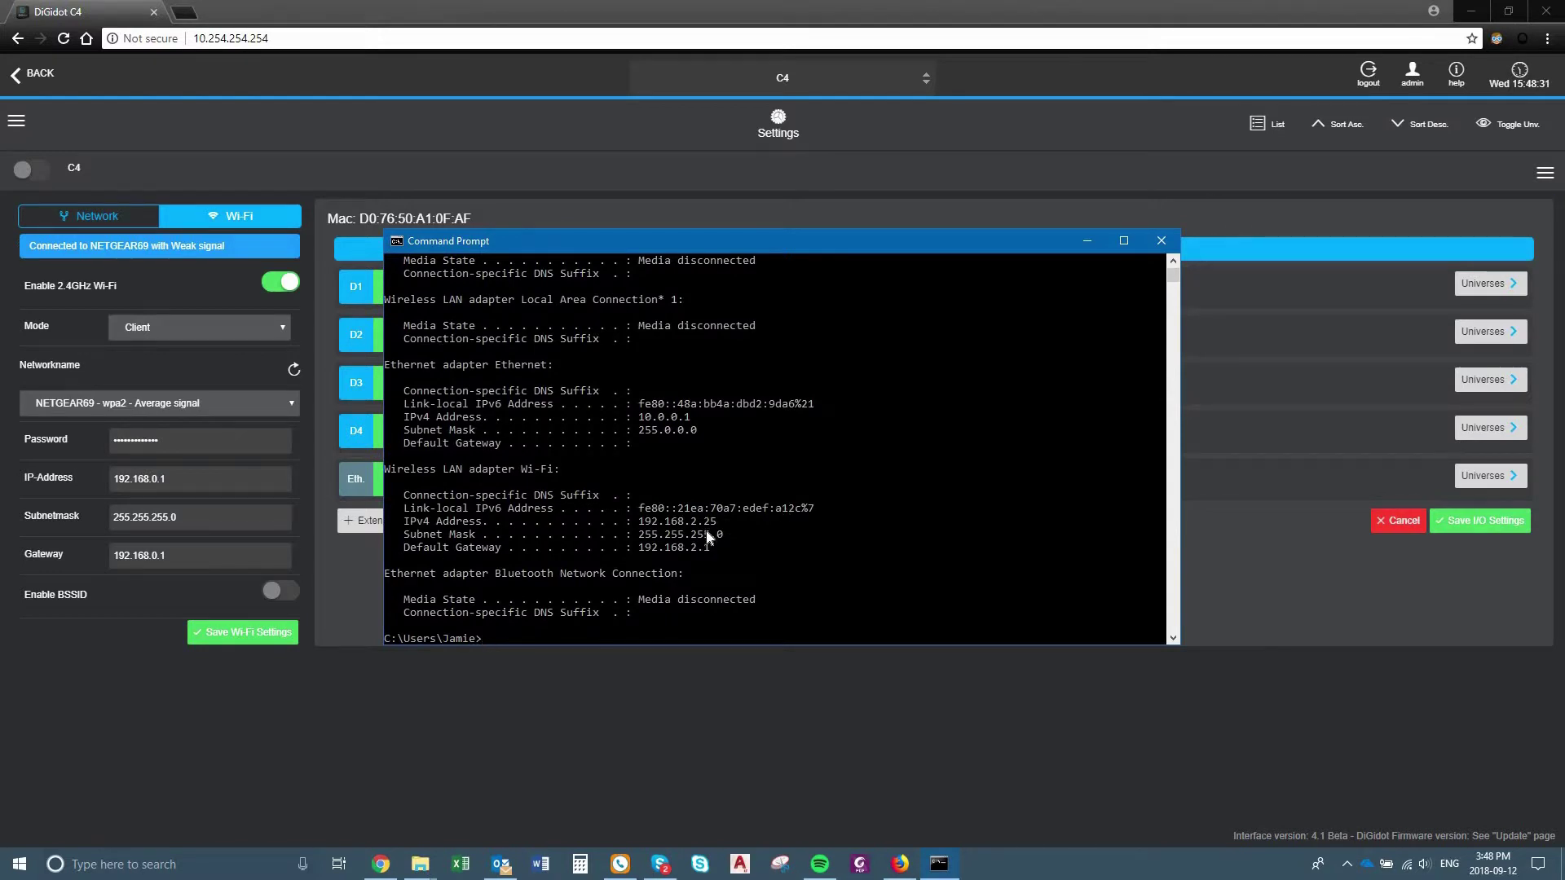
{"action": "left_click_drag", "start_coordinate": [717, 525], "coordinate": [640, 526]}
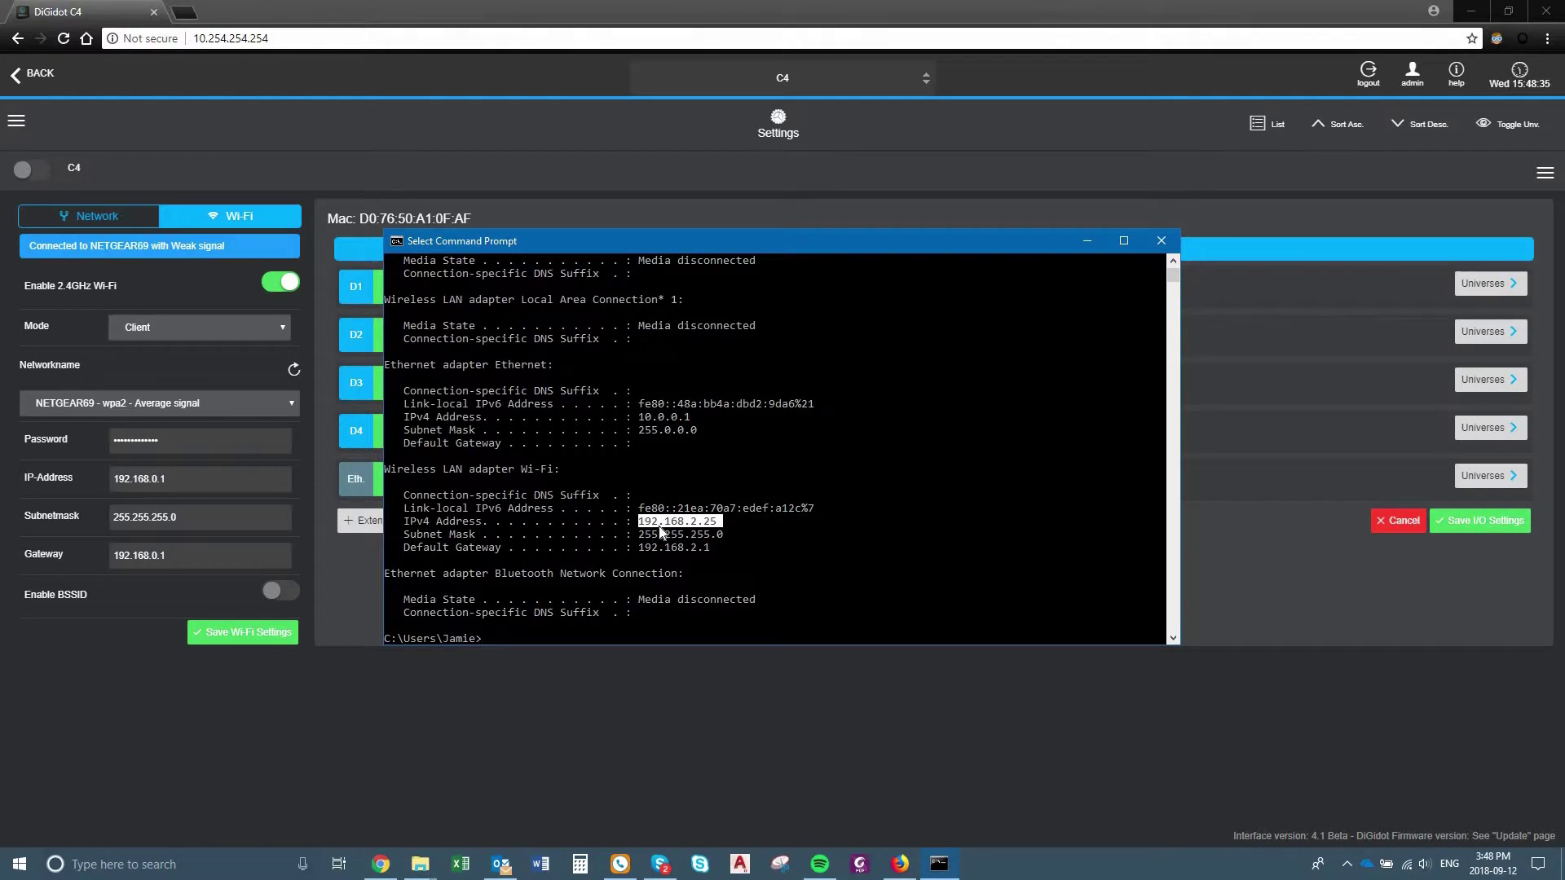
{"action": "right_click", "coordinate": [660, 531]}
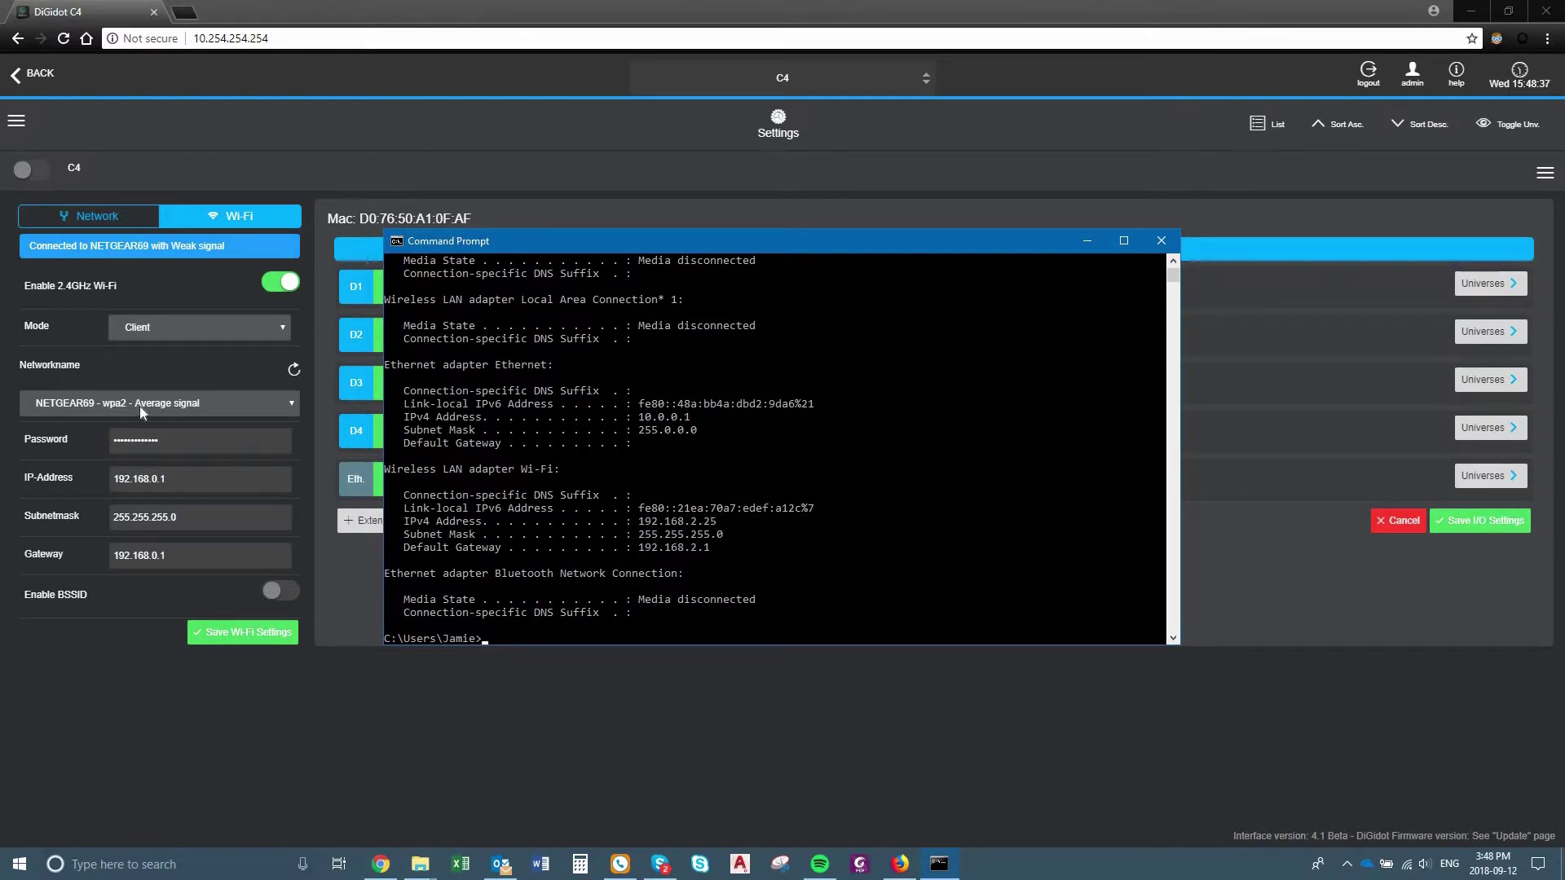
{"action": "left_click", "coordinate": [91, 489]}
- Set the Wi-Fi IP to 192.168.2.26 and gateway 0.0.0.0, then save
{"action": "type", "text": "192.168.2.25"}
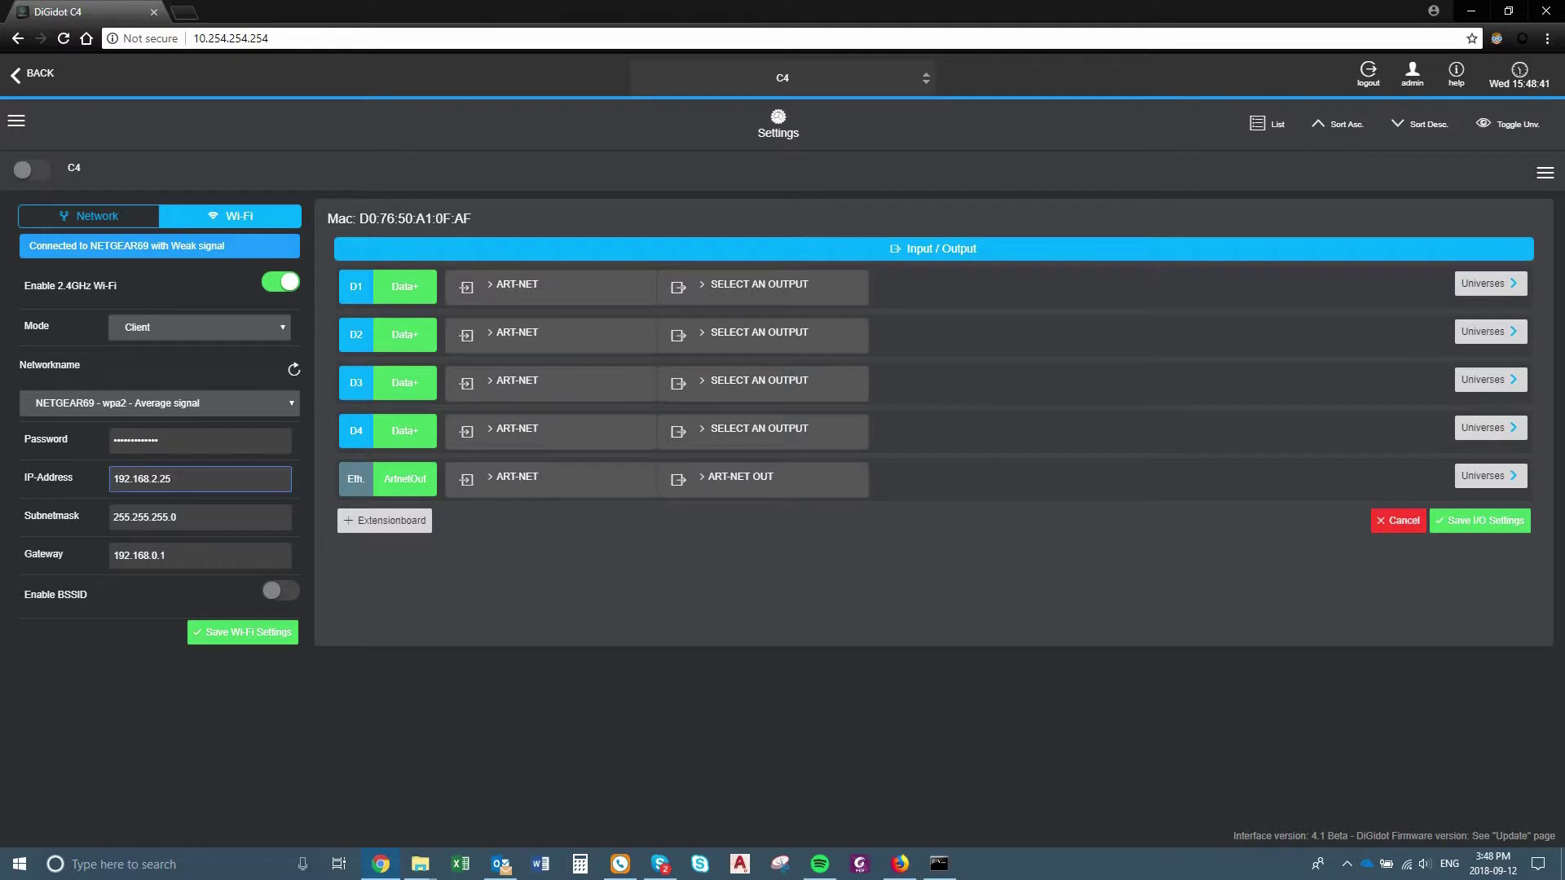
{"action": "type", "text": "6"}
{"action": "key", "text": "Tab"}
{"action": "key", "text": "Tab"}
{"action": "type", "text": "0.0.0.0"}
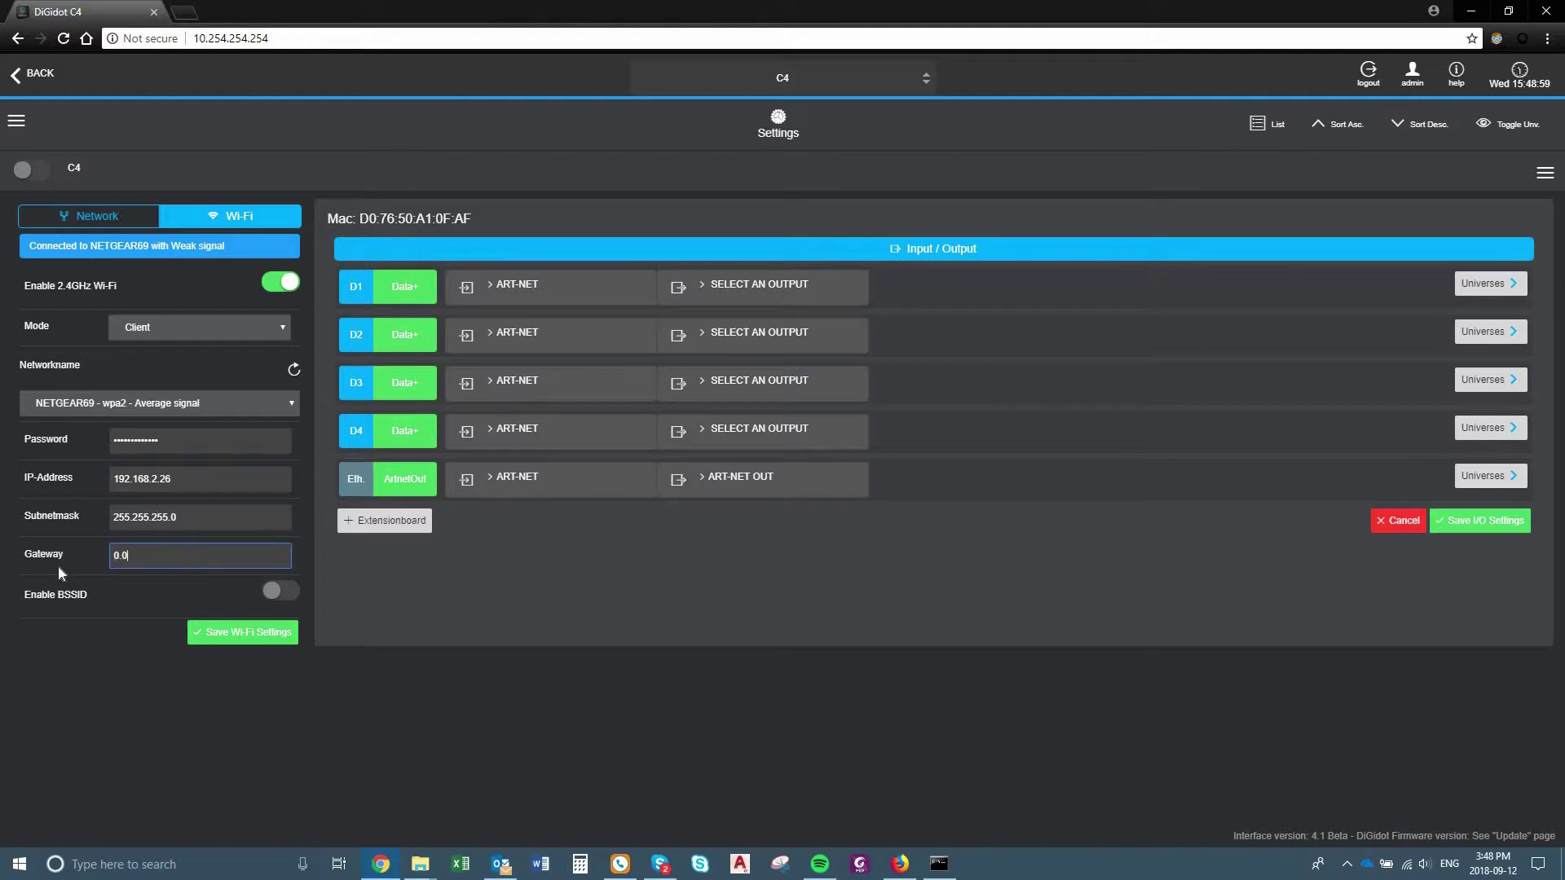
{"action": "left_click", "coordinate": [245, 635]}
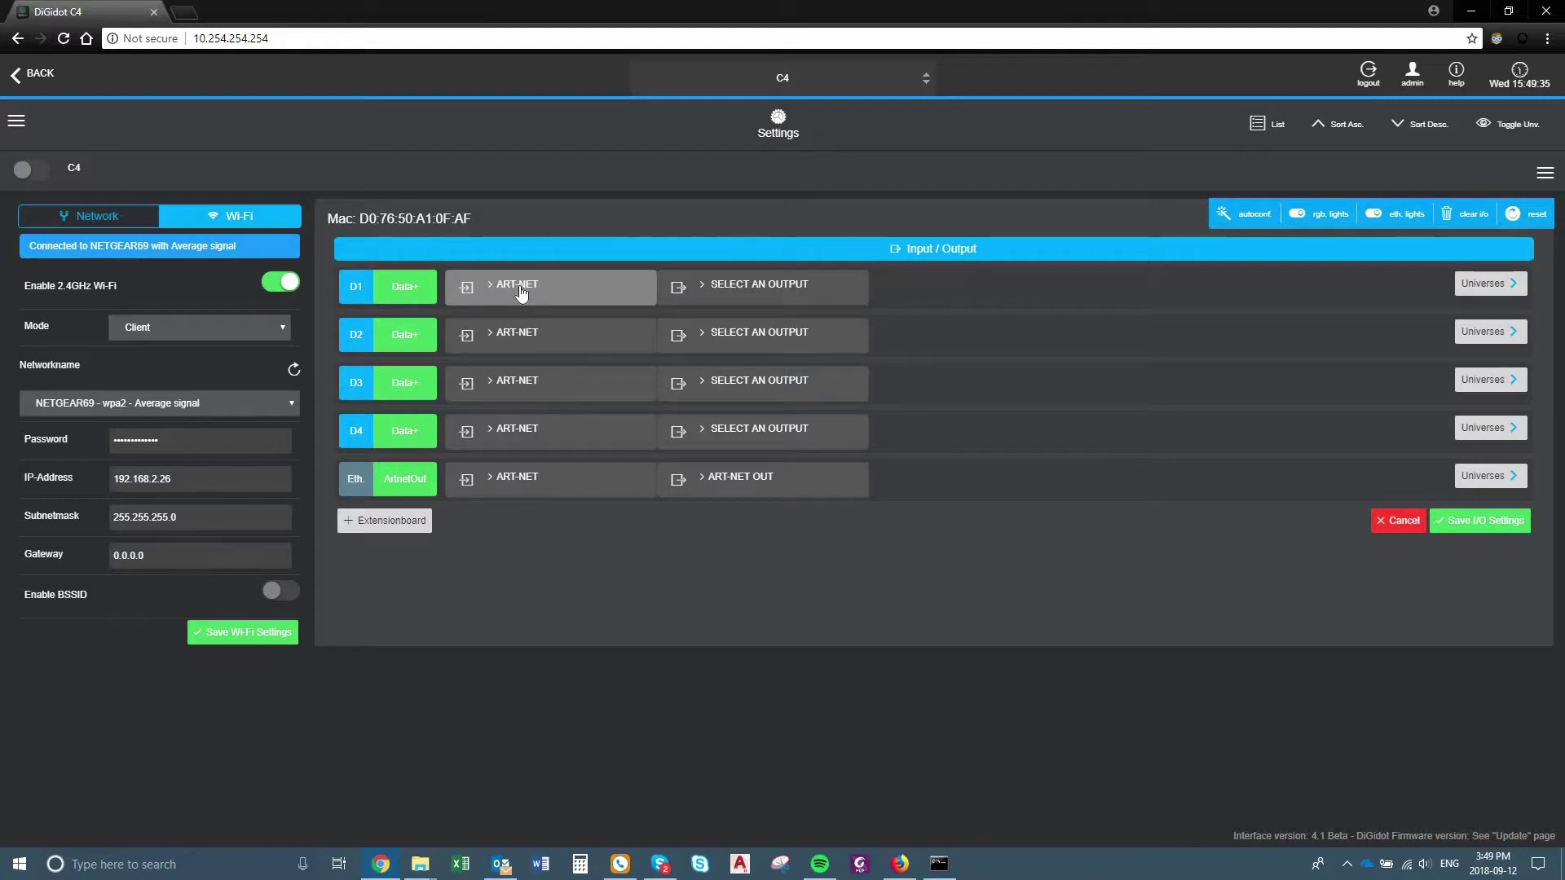
- Choose UCS2903 as D1's output type from the output list
{"action": "left_click", "coordinate": [750, 290]}
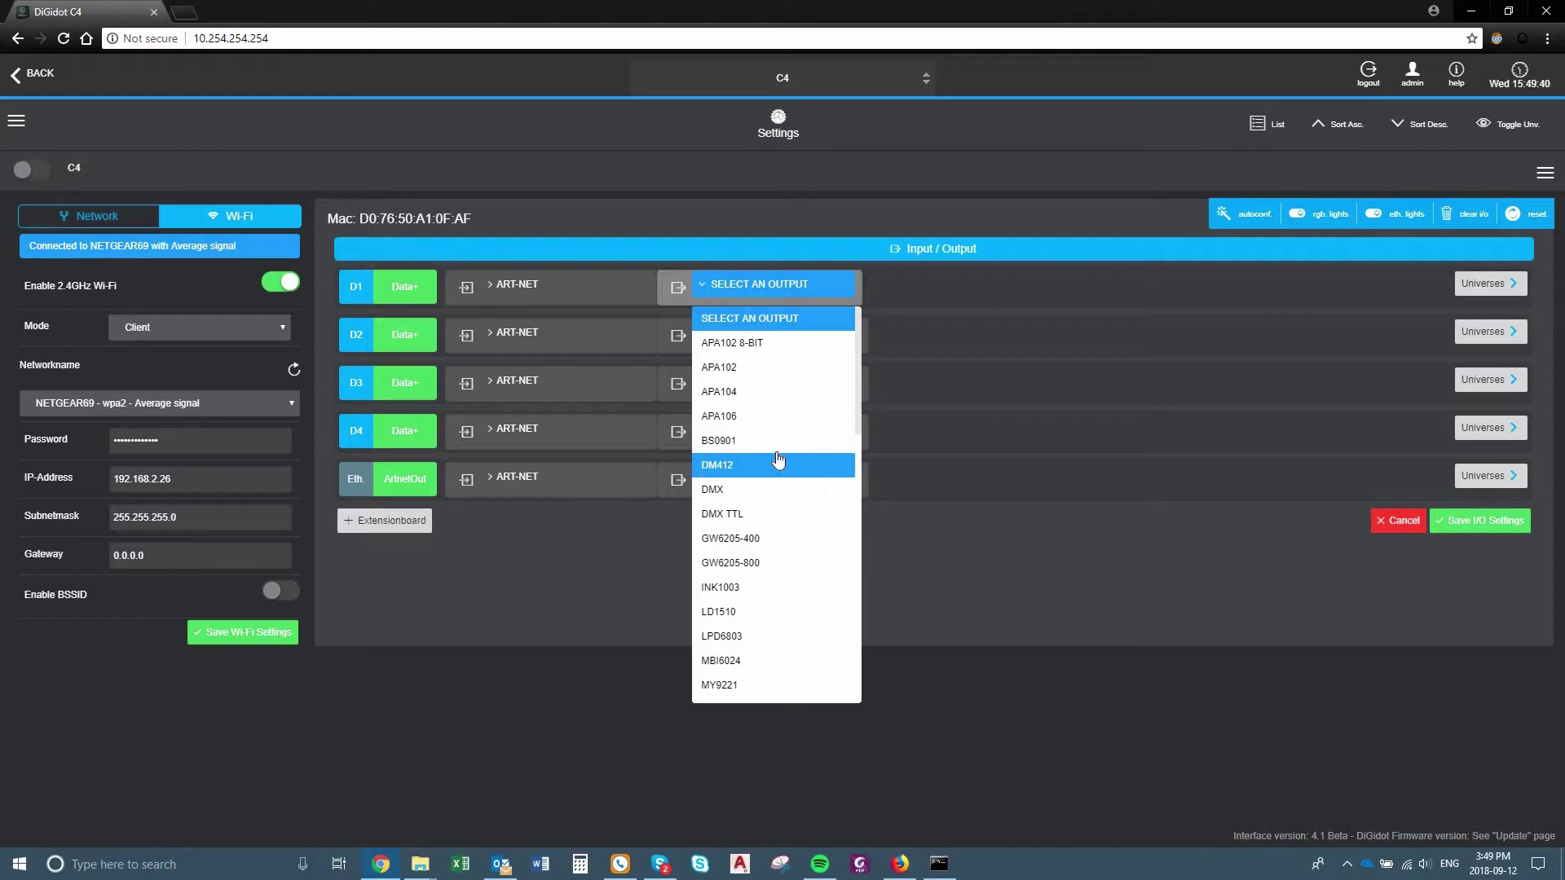
{"action": "scroll", "coordinate": [779, 461], "scroll_direction": "down", "scroll_amount": 5}
{"action": "scroll", "coordinate": [779, 461], "scroll_direction": "down", "scroll_amount": 2}
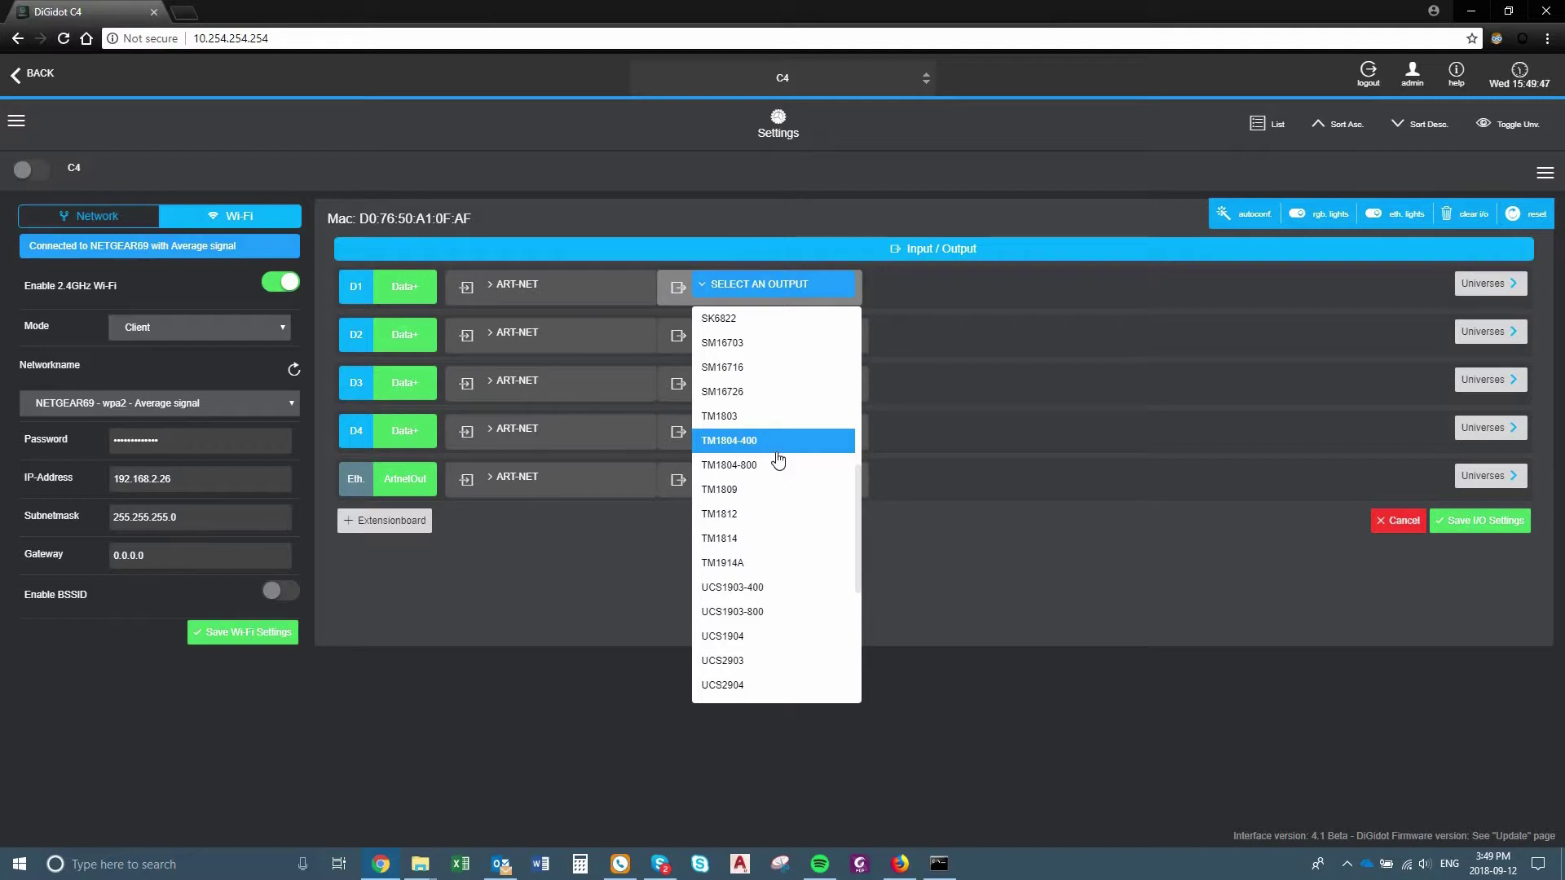
{"action": "scroll", "coordinate": [759, 509], "scroll_direction": "down", "scroll_amount": 3}
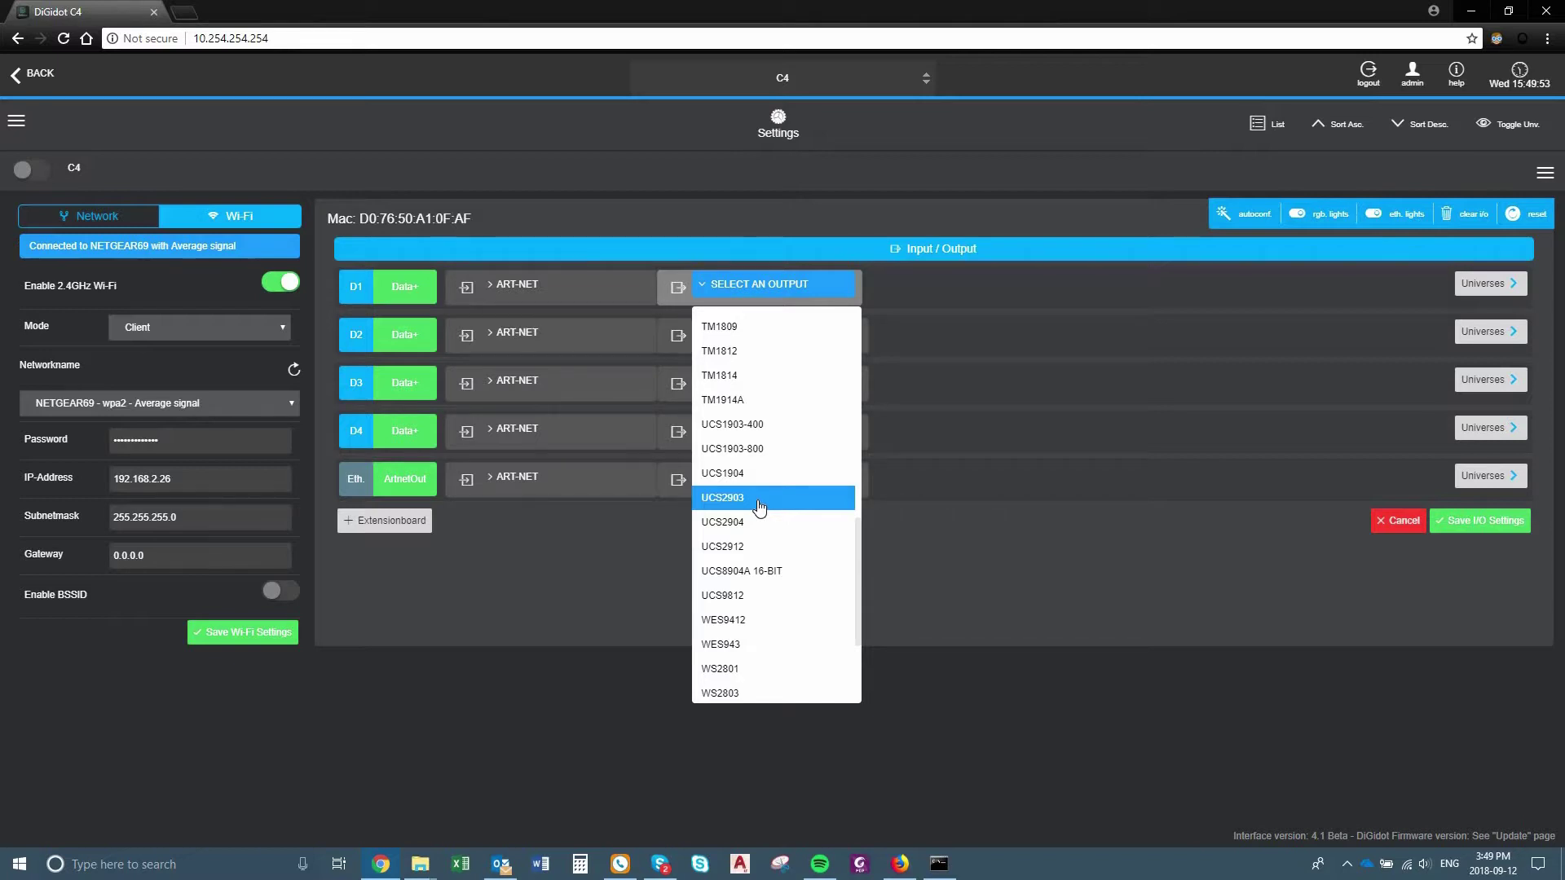
{"action": "left_click", "coordinate": [758, 499]}
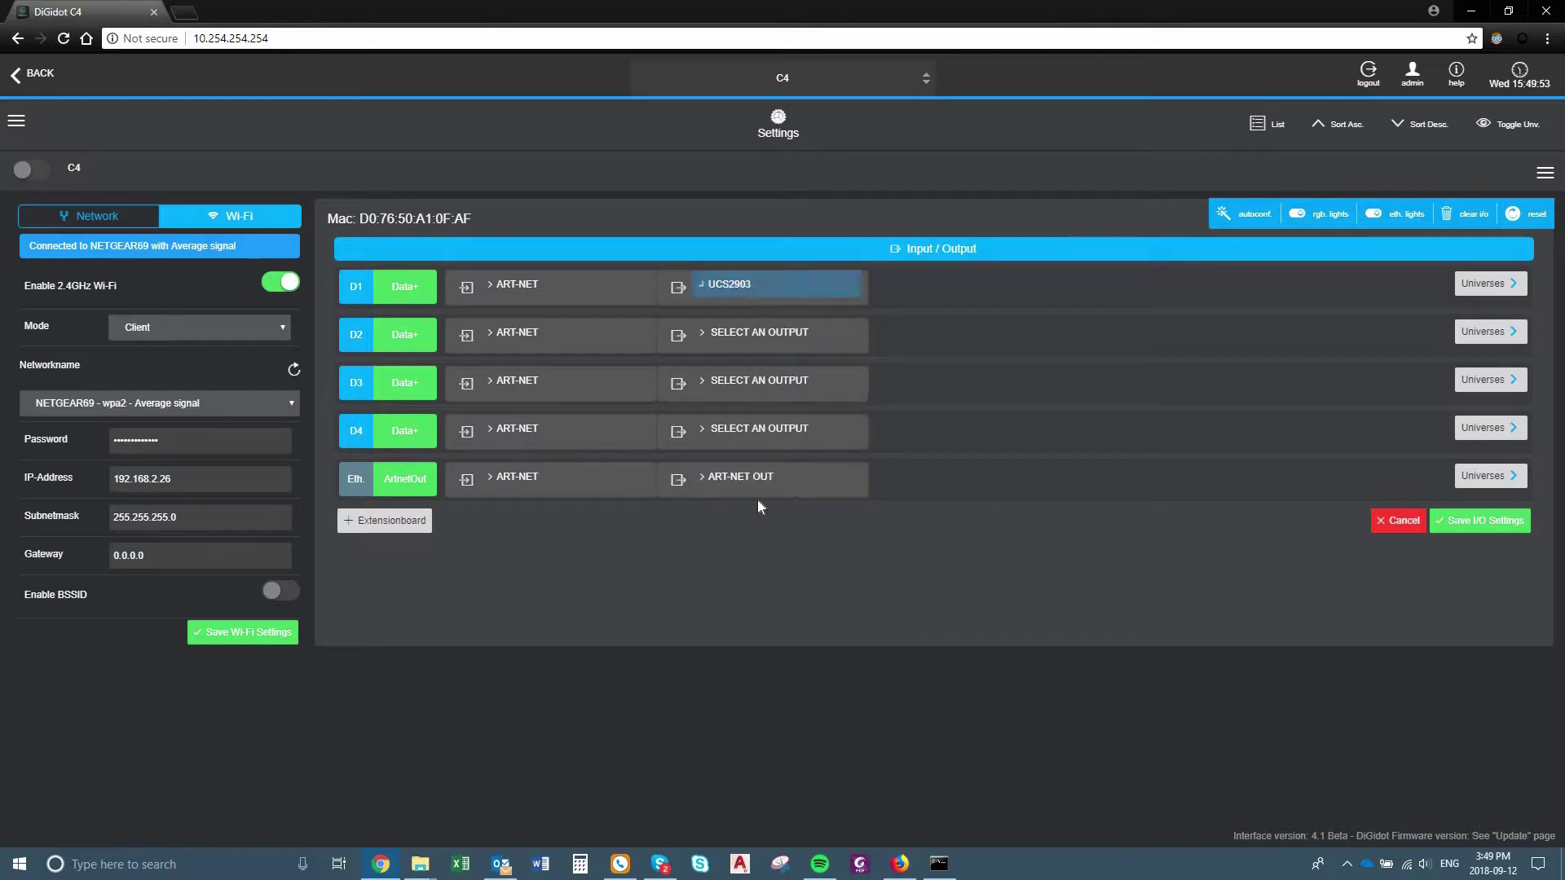
- Add universe 0 with 510 channels to D1 and save the I/O settings
{"action": "left_click", "coordinate": [1490, 287]}
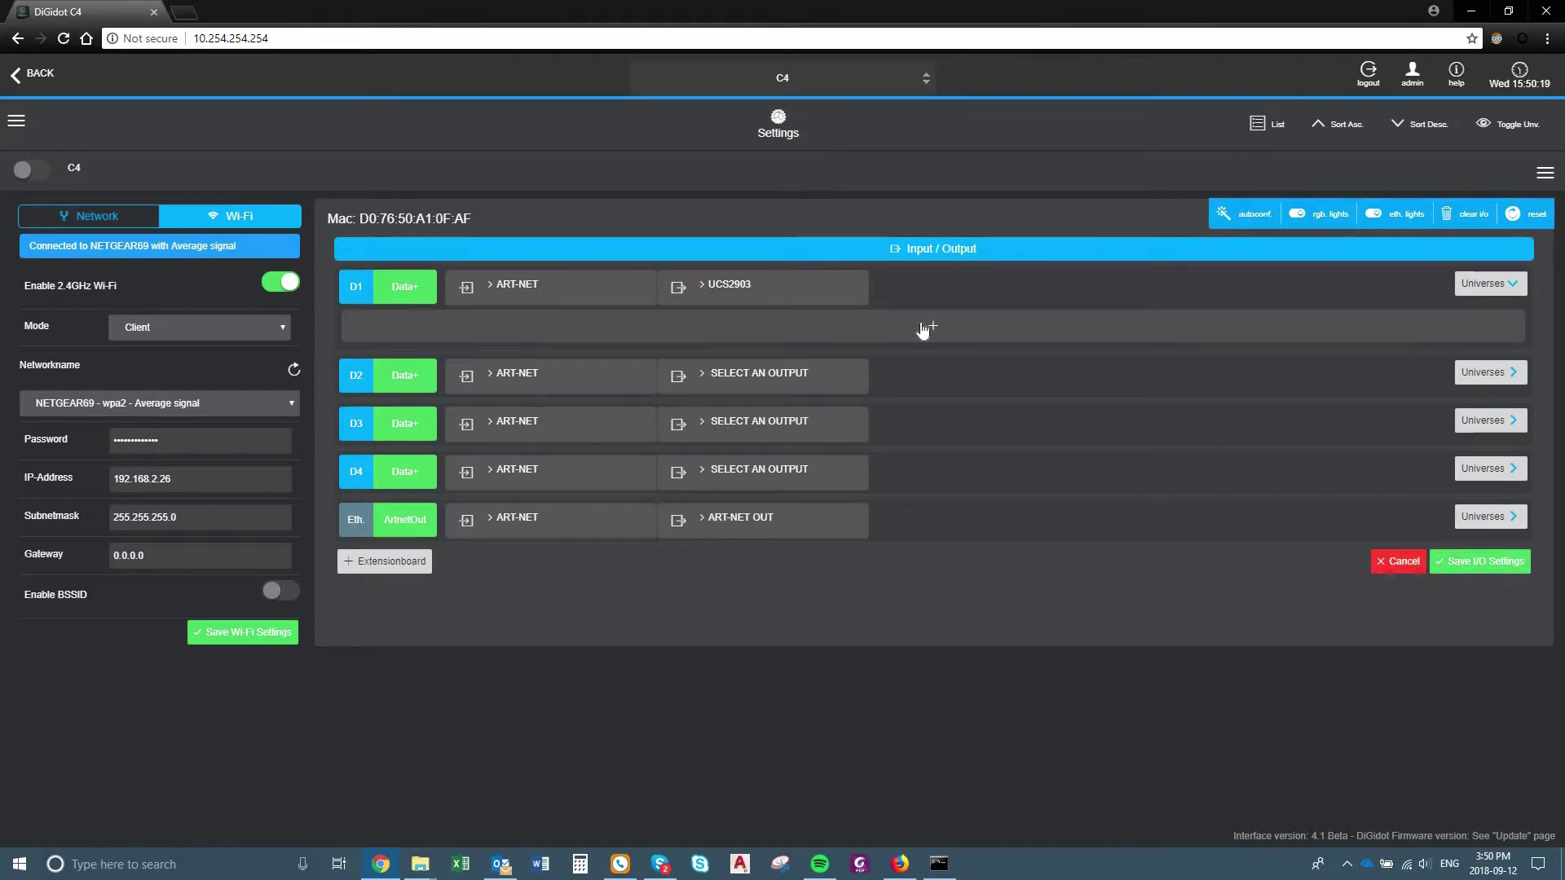
{"action": "left_click", "coordinate": [923, 328]}
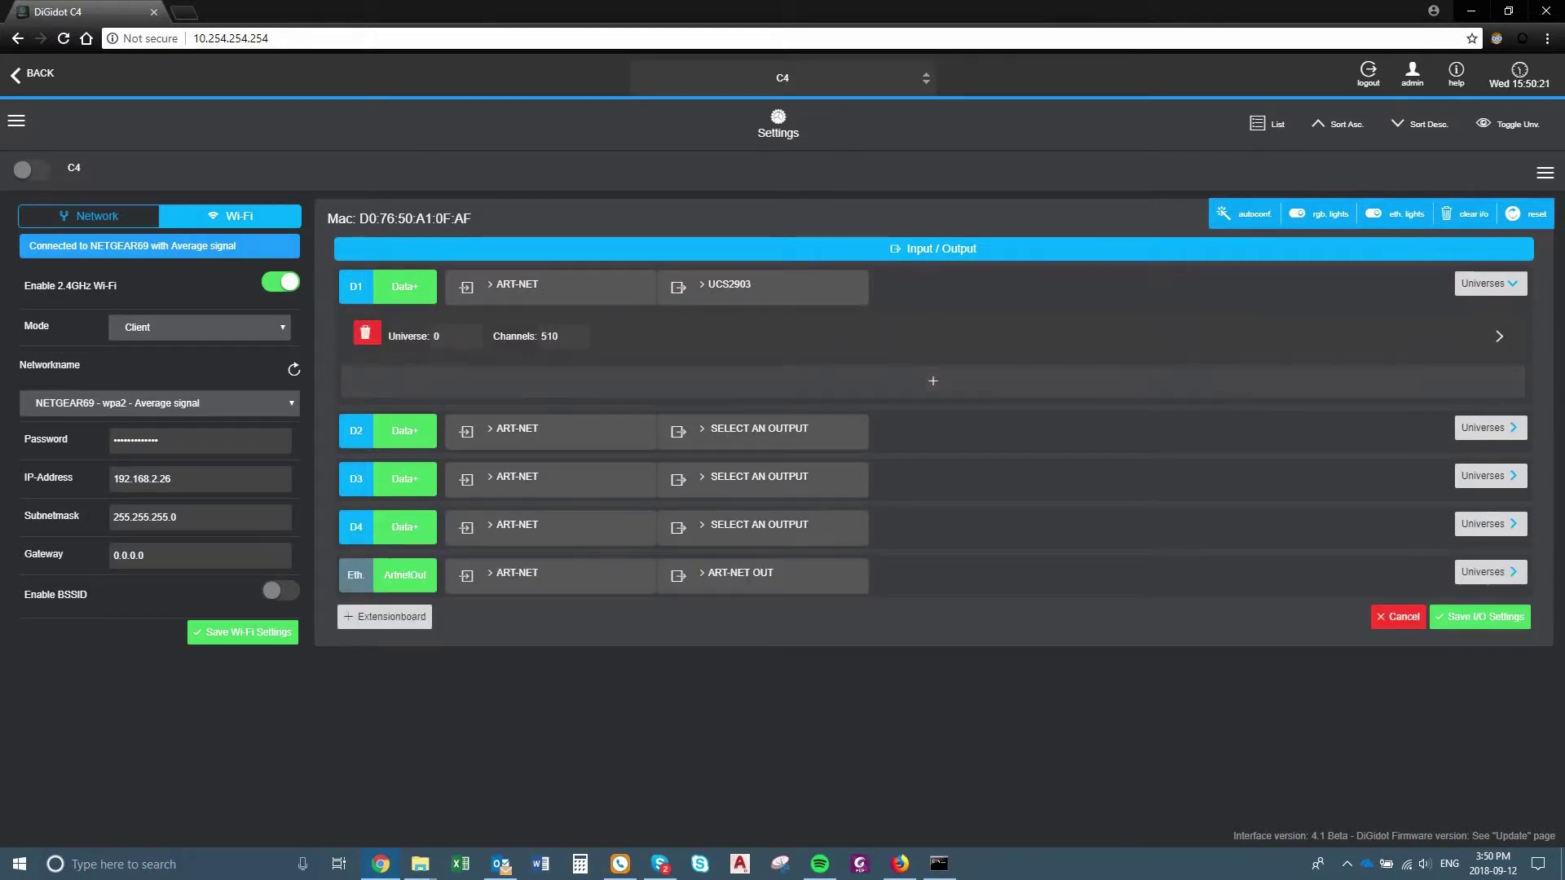
{"action": "left_click", "coordinate": [416, 342]}
{"action": "left_click", "coordinate": [1487, 618]}
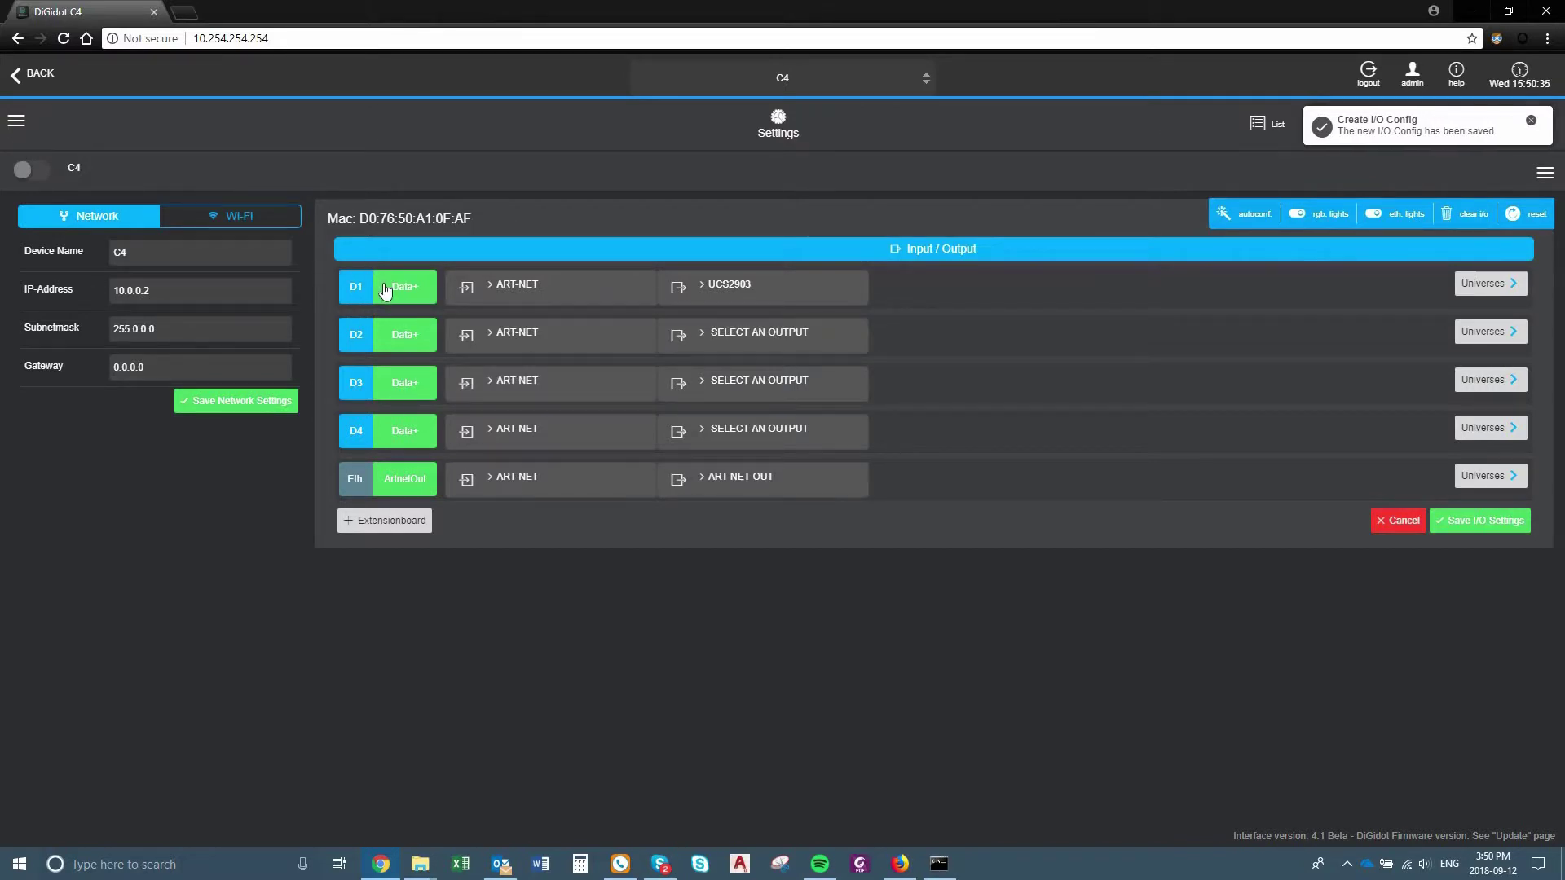
{"action": "left_click", "coordinate": [360, 296]}
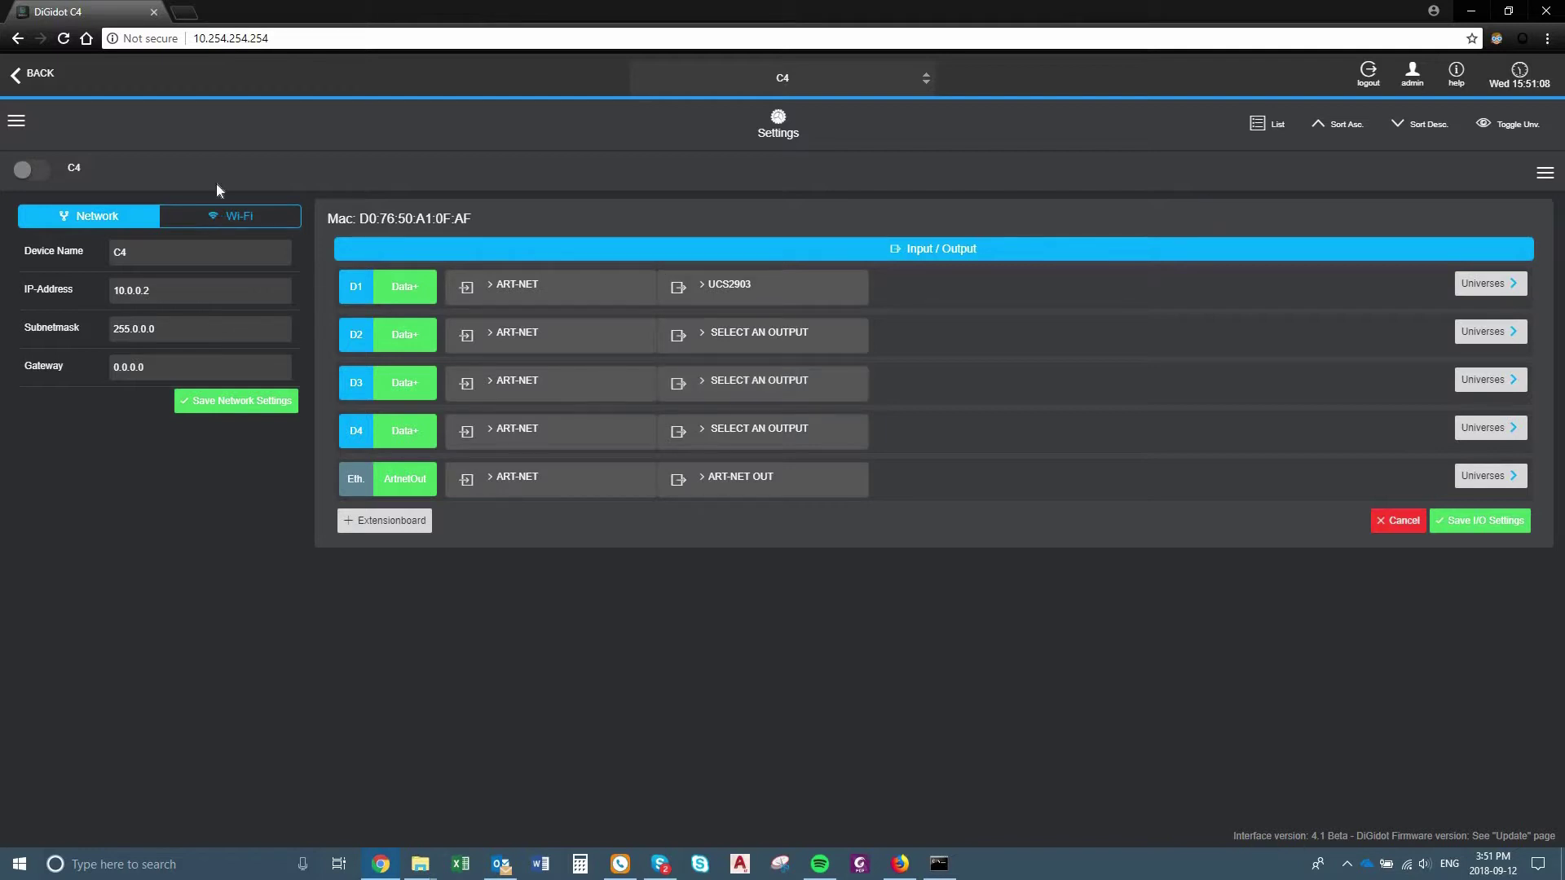
- Inspect the admin account's settings on the Accounts page, leaving them unchanged
{"action": "left_click", "coordinate": [36, 80]}
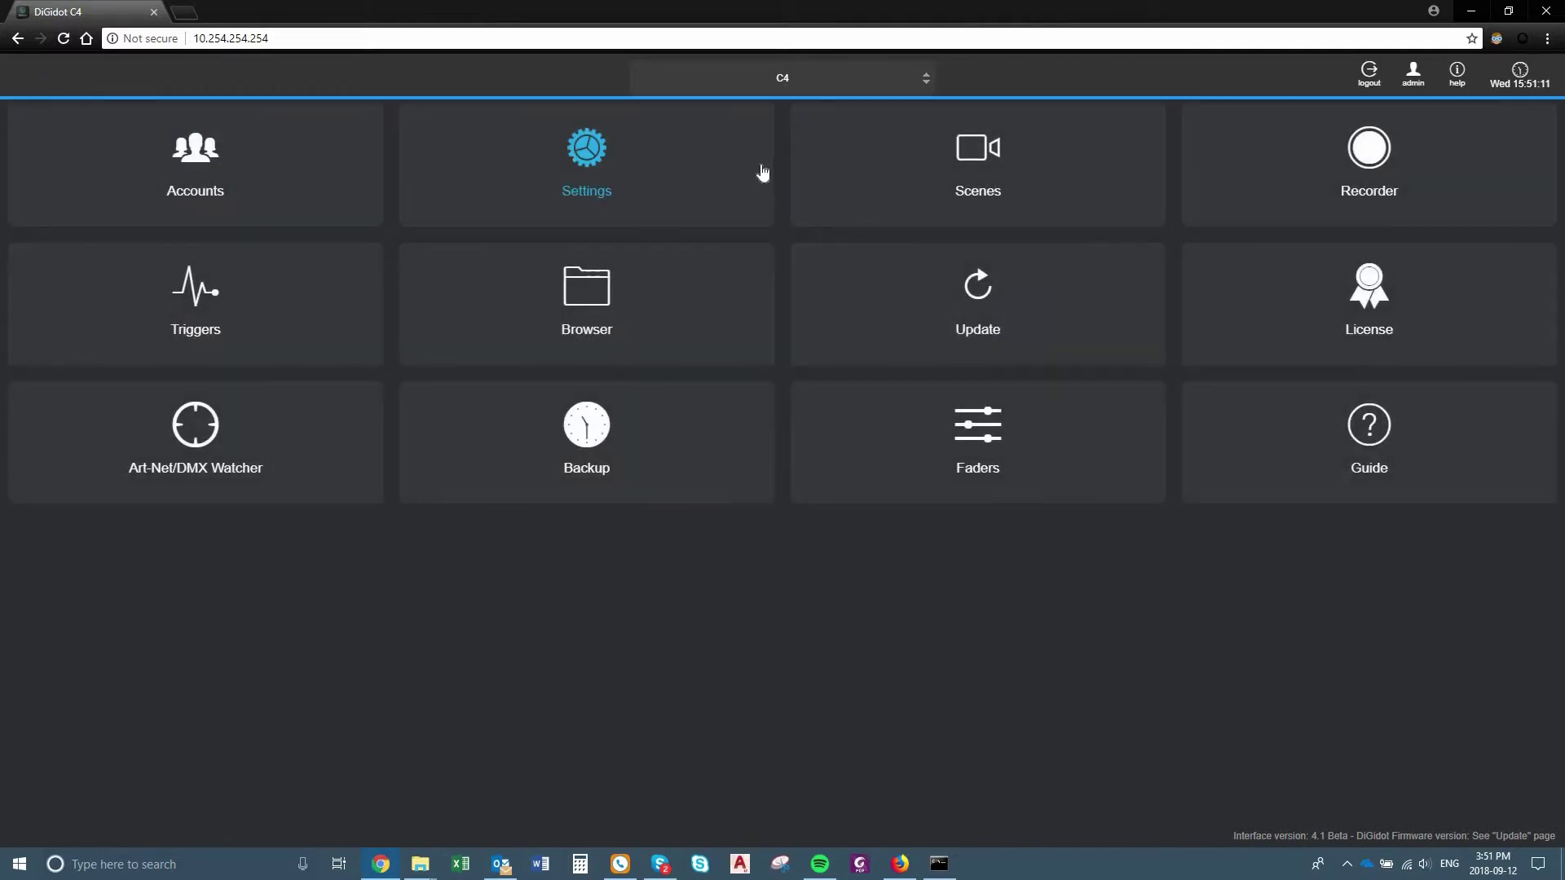
{"action": "left_click", "coordinate": [213, 173]}
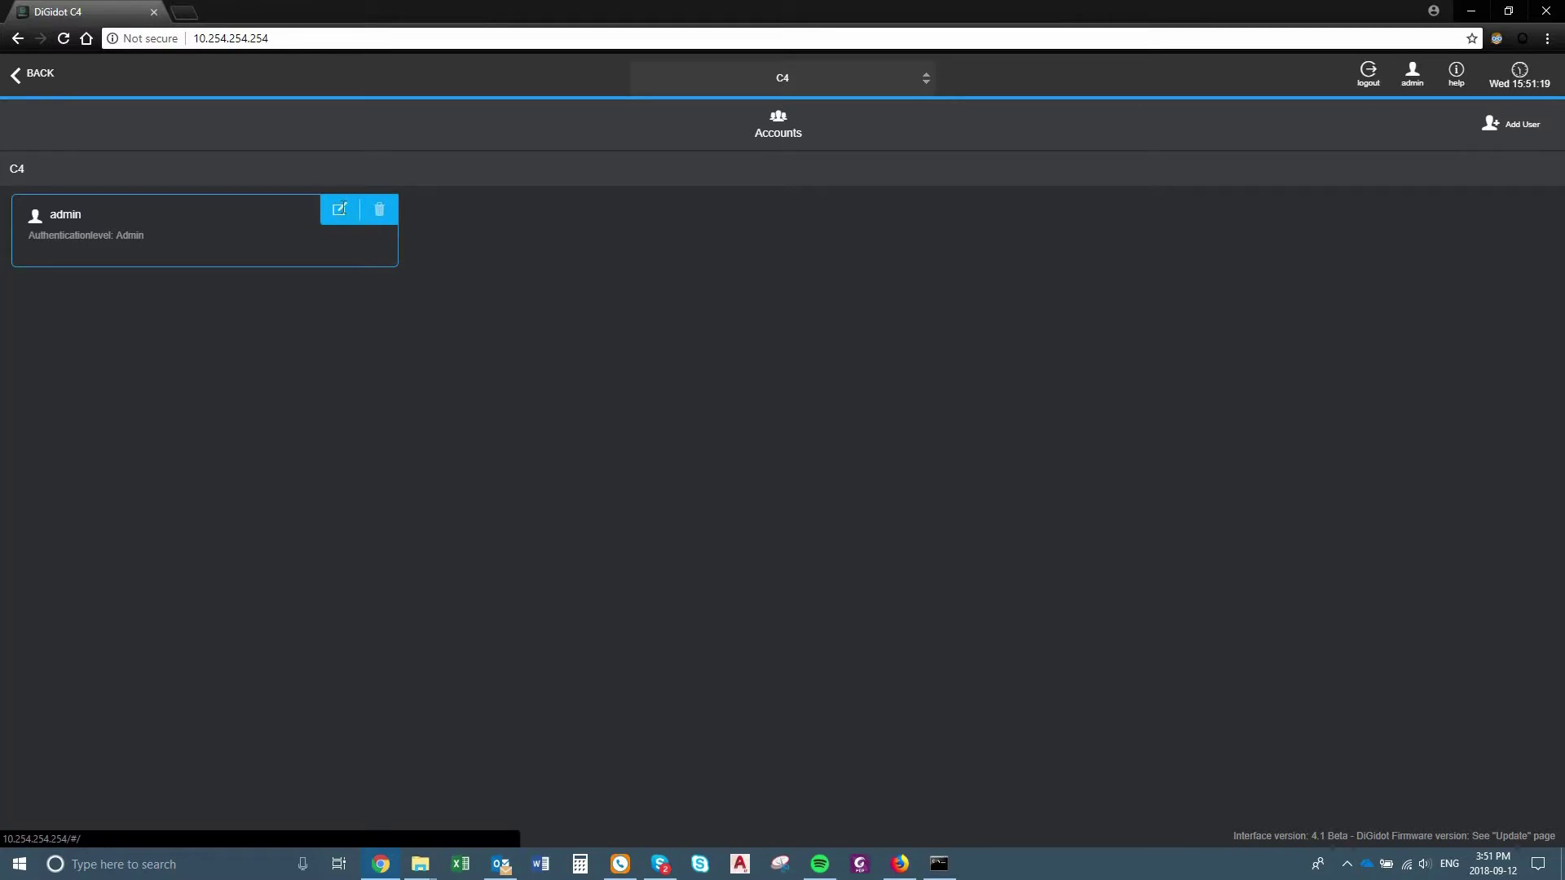
{"action": "left_click", "coordinate": [340, 210]}
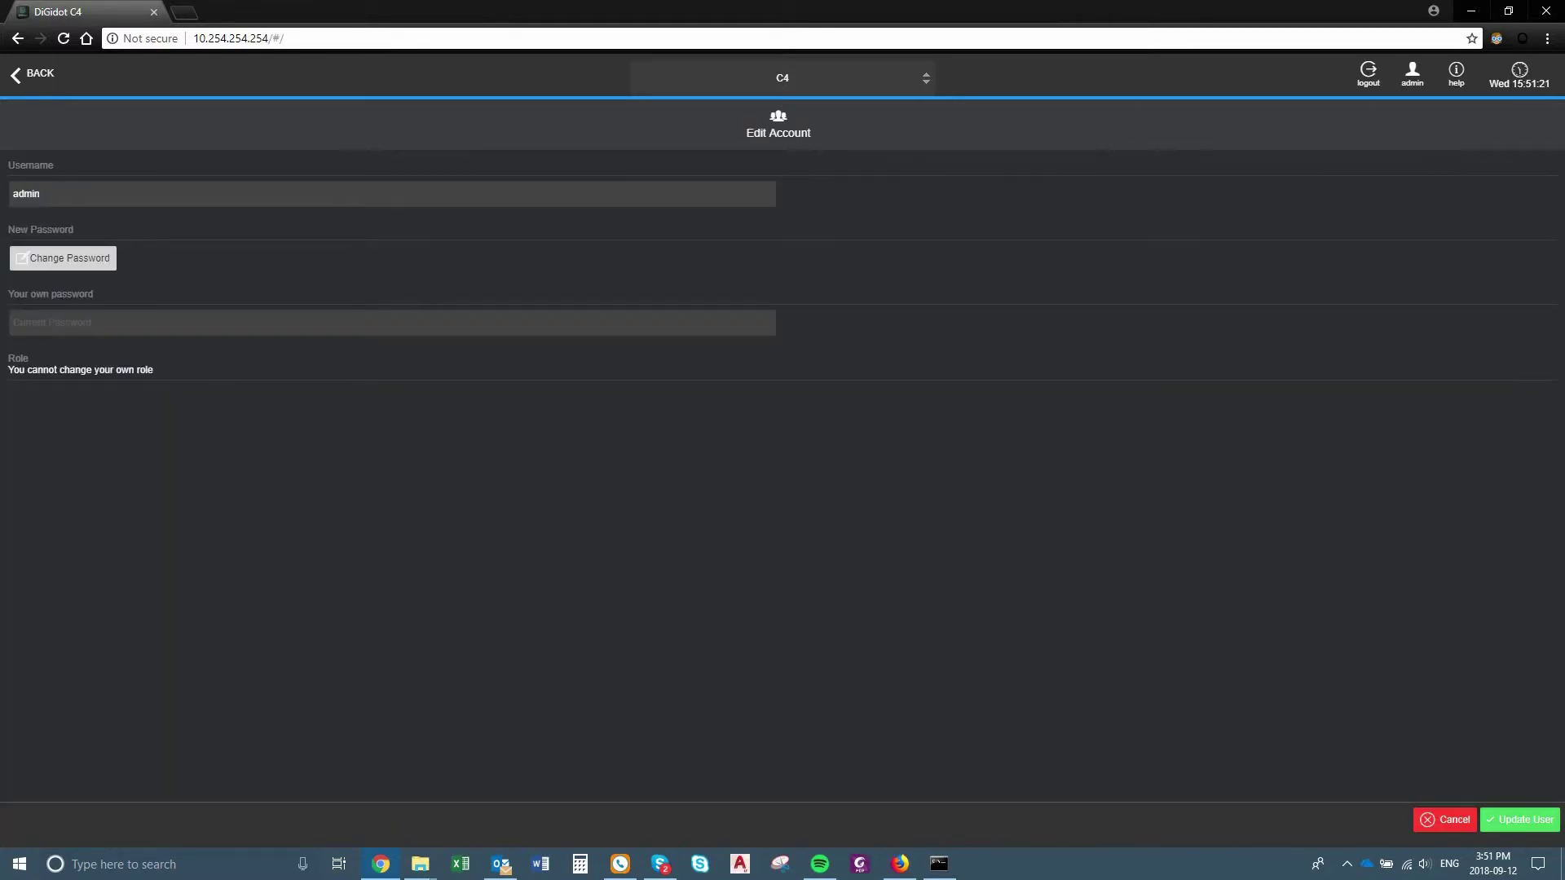
{"action": "left_click", "coordinate": [26, 82]}
{"action": "left_click", "coordinate": [221, 189]}
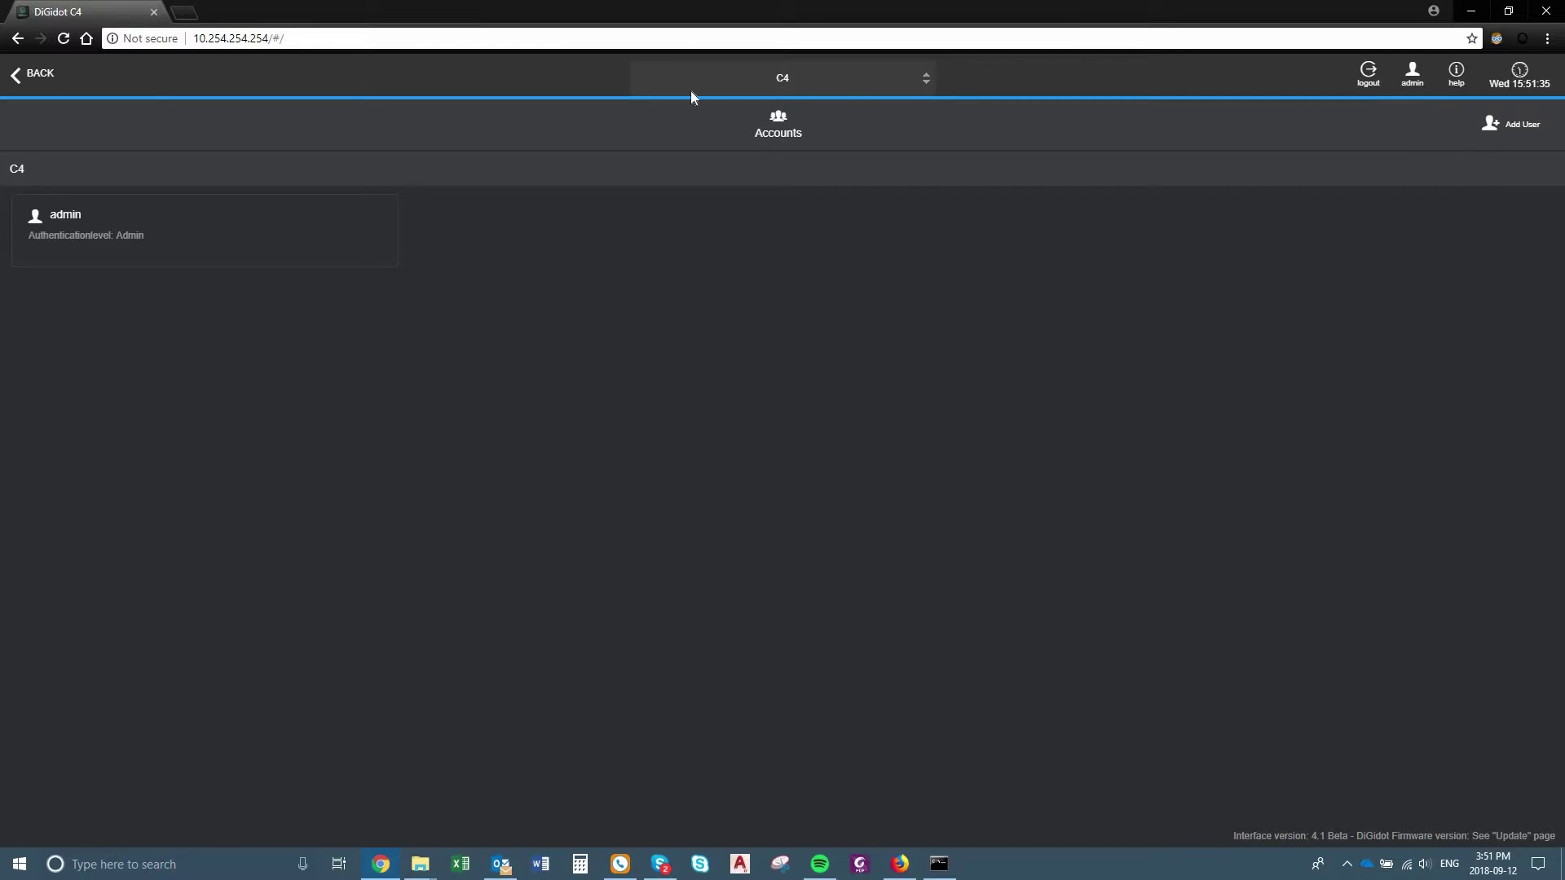
- Show the Scenes page listing the seven stored scenes, including colorscroll and red
{"action": "left_click", "coordinate": [32, 74]}
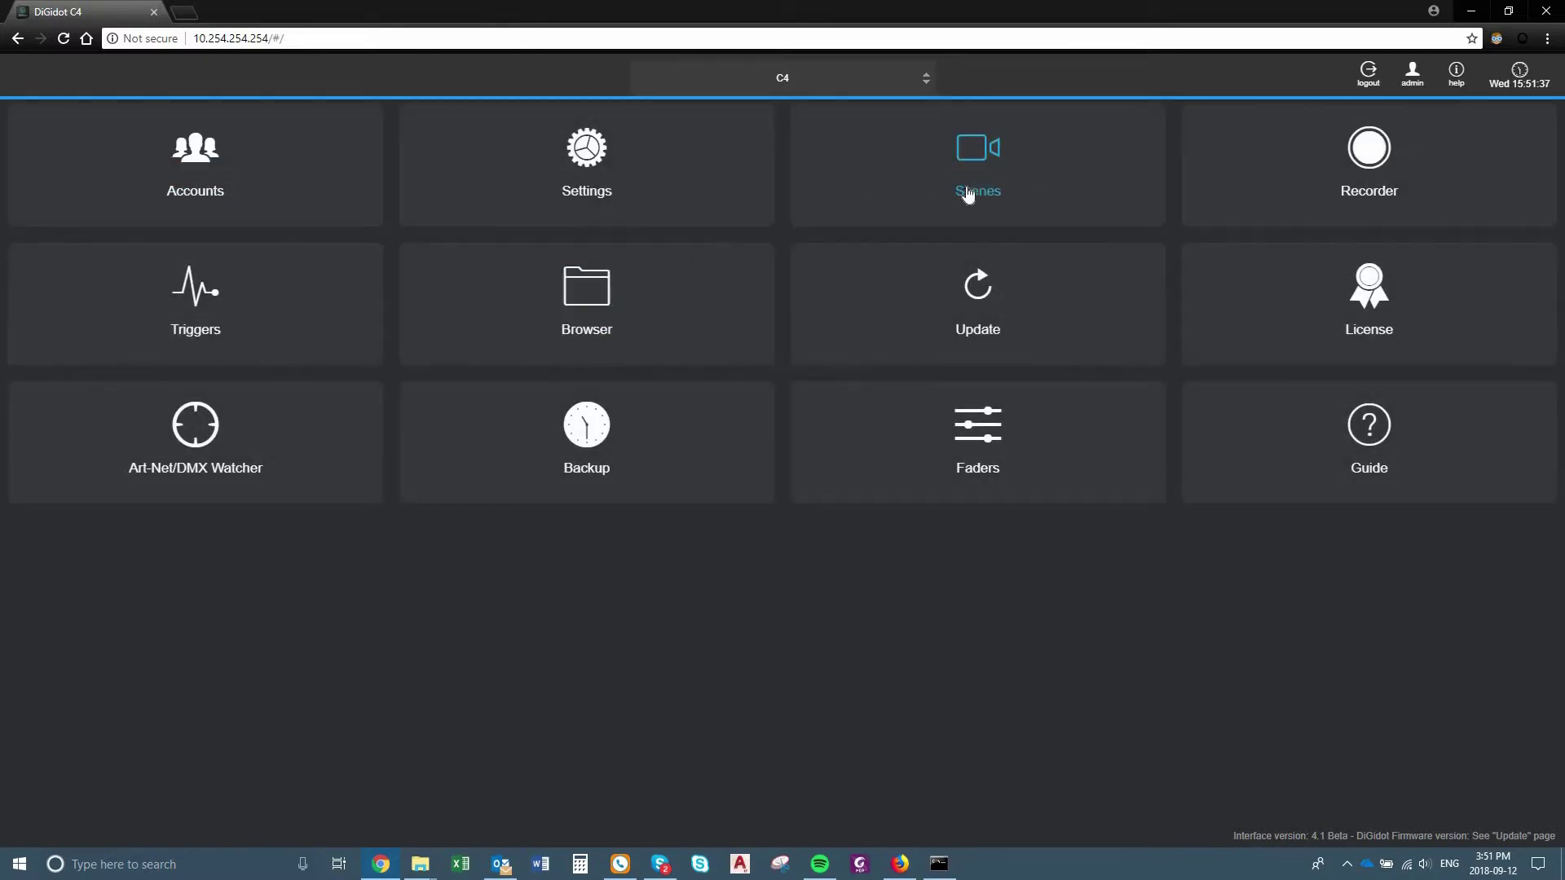
{"action": "left_click", "coordinate": [989, 154]}
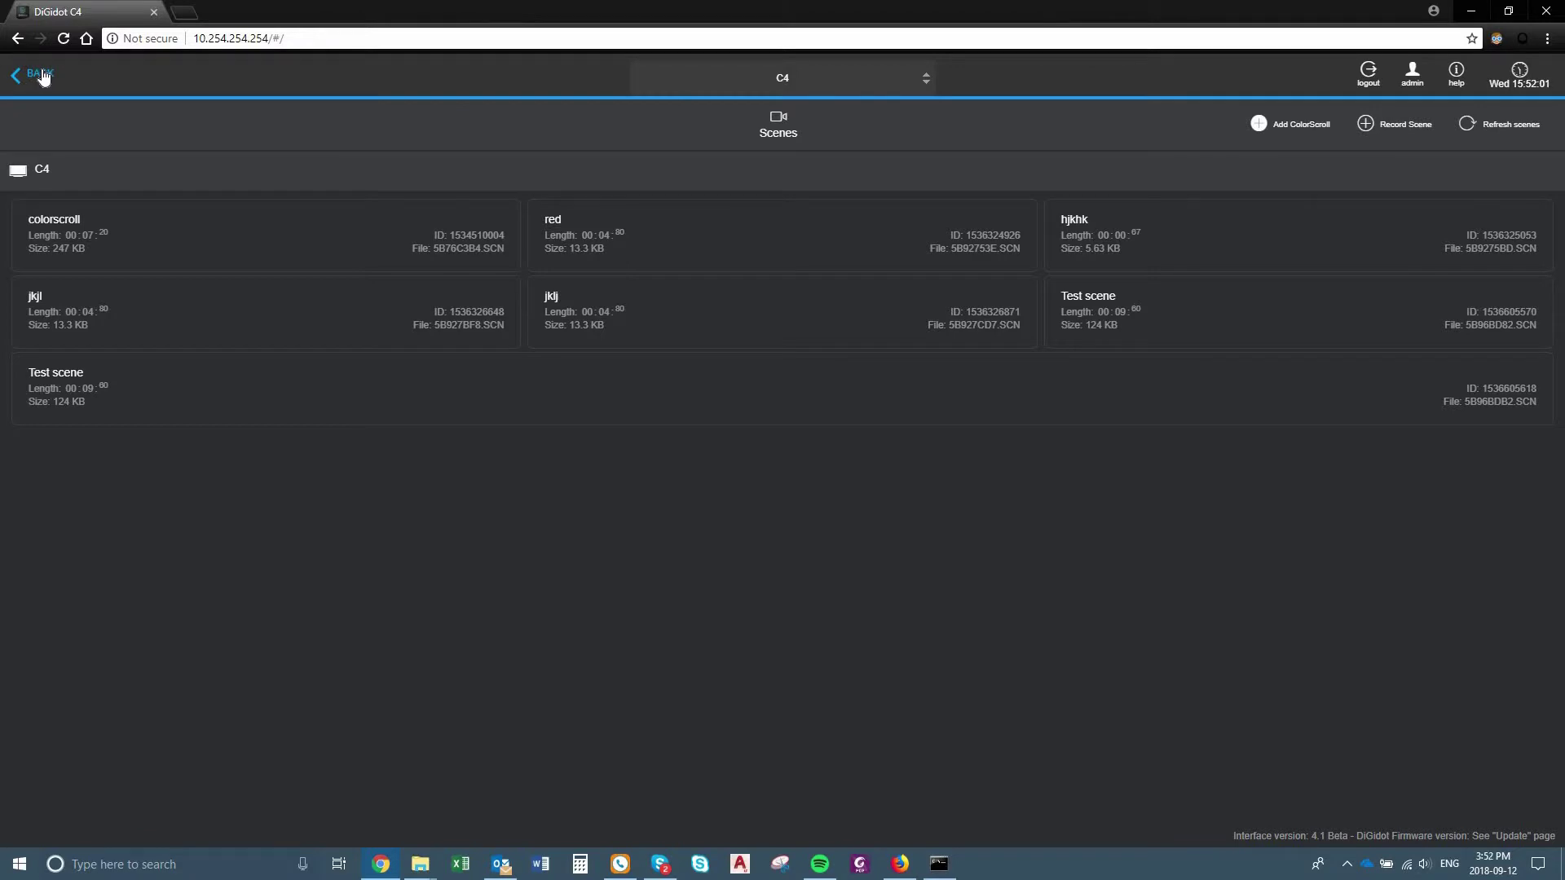
- Prepare the Recorder's record buffer and confirm universe U1's Art-Net signal reads Bad
{"action": "left_click", "coordinate": [44, 77]}
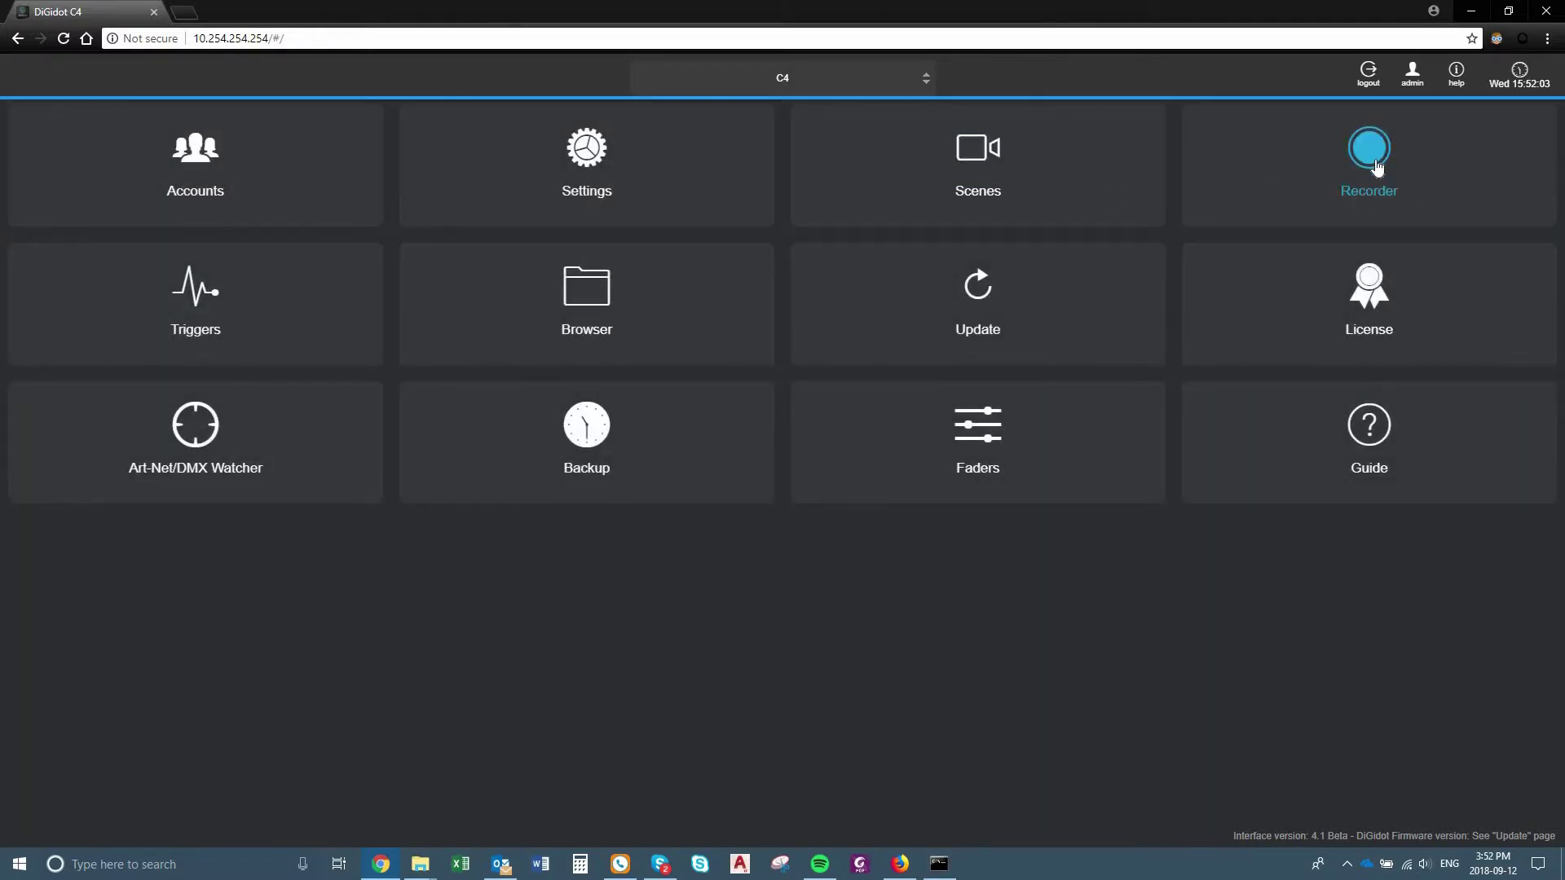
{"action": "left_click", "coordinate": [1375, 164]}
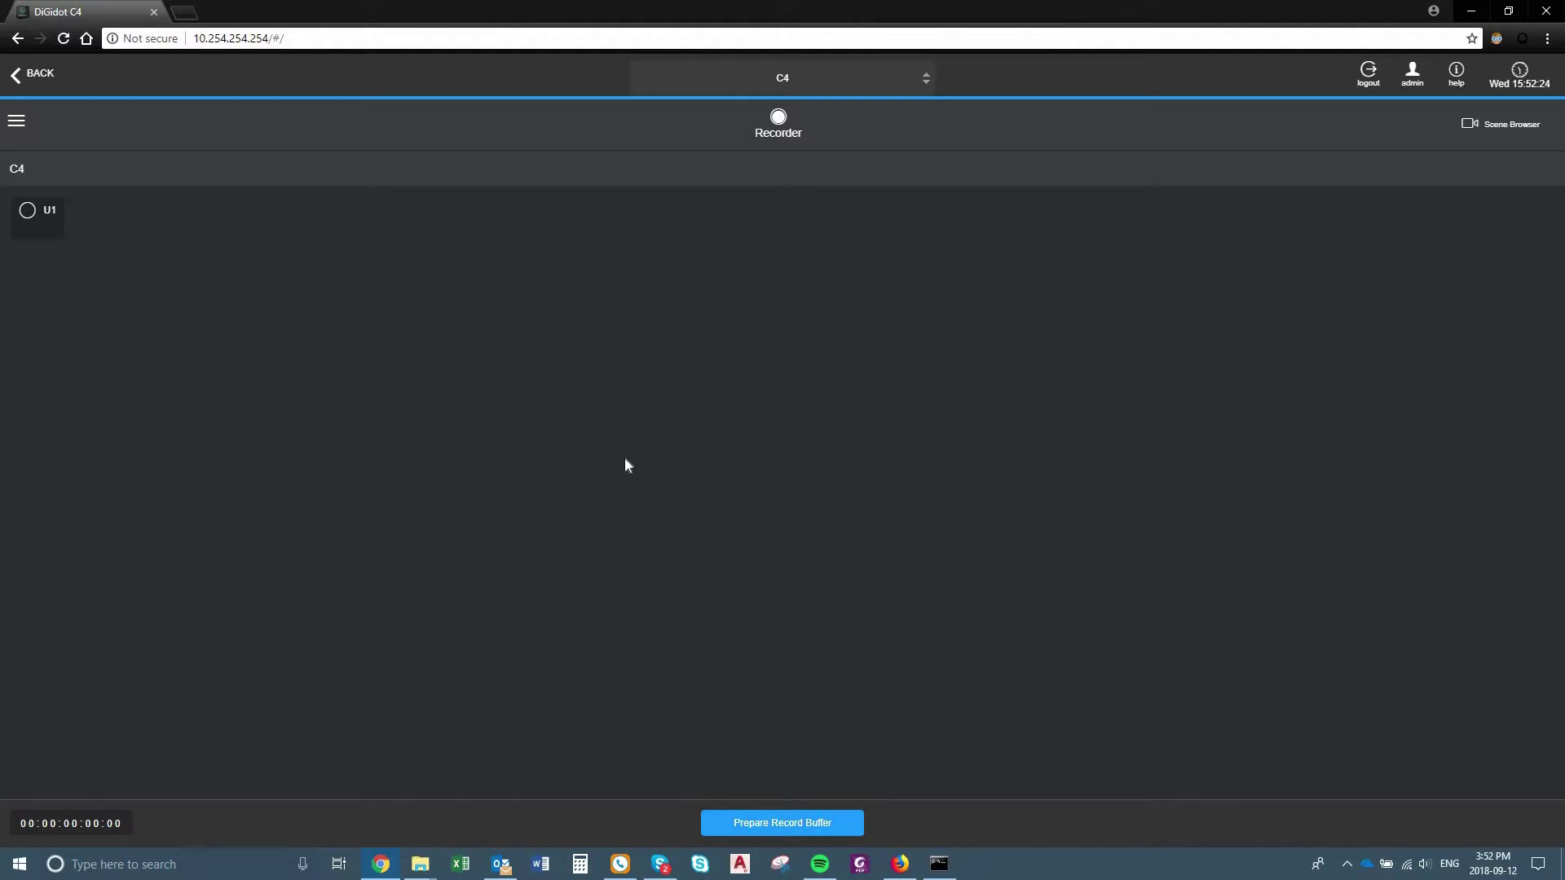
{"action": "left_click", "coordinate": [779, 824]}
{"action": "mouse_move", "coordinate": [28, 216]}
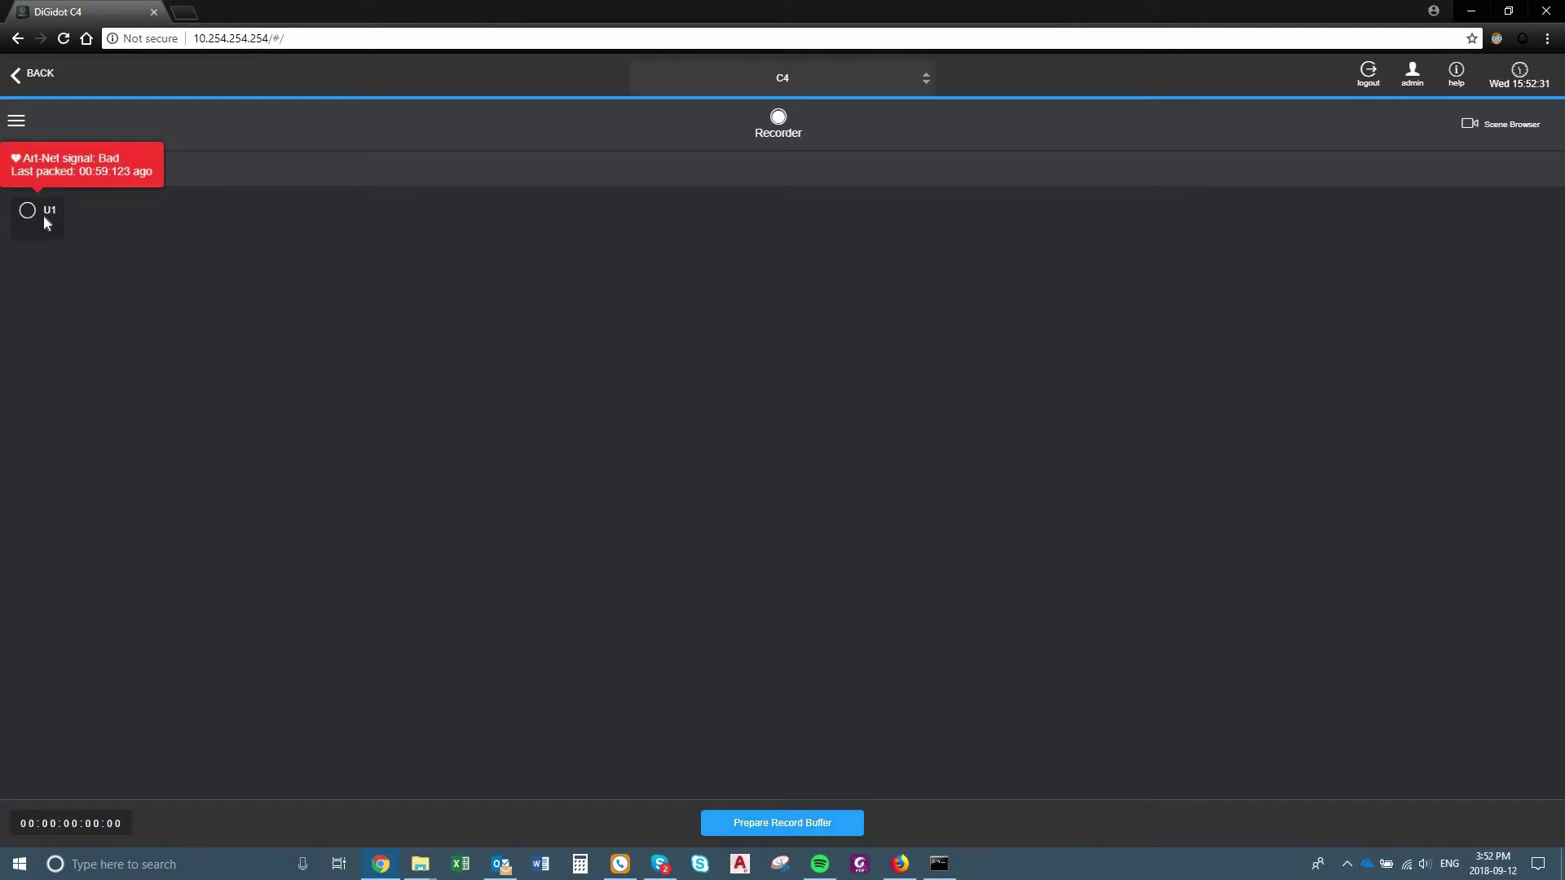
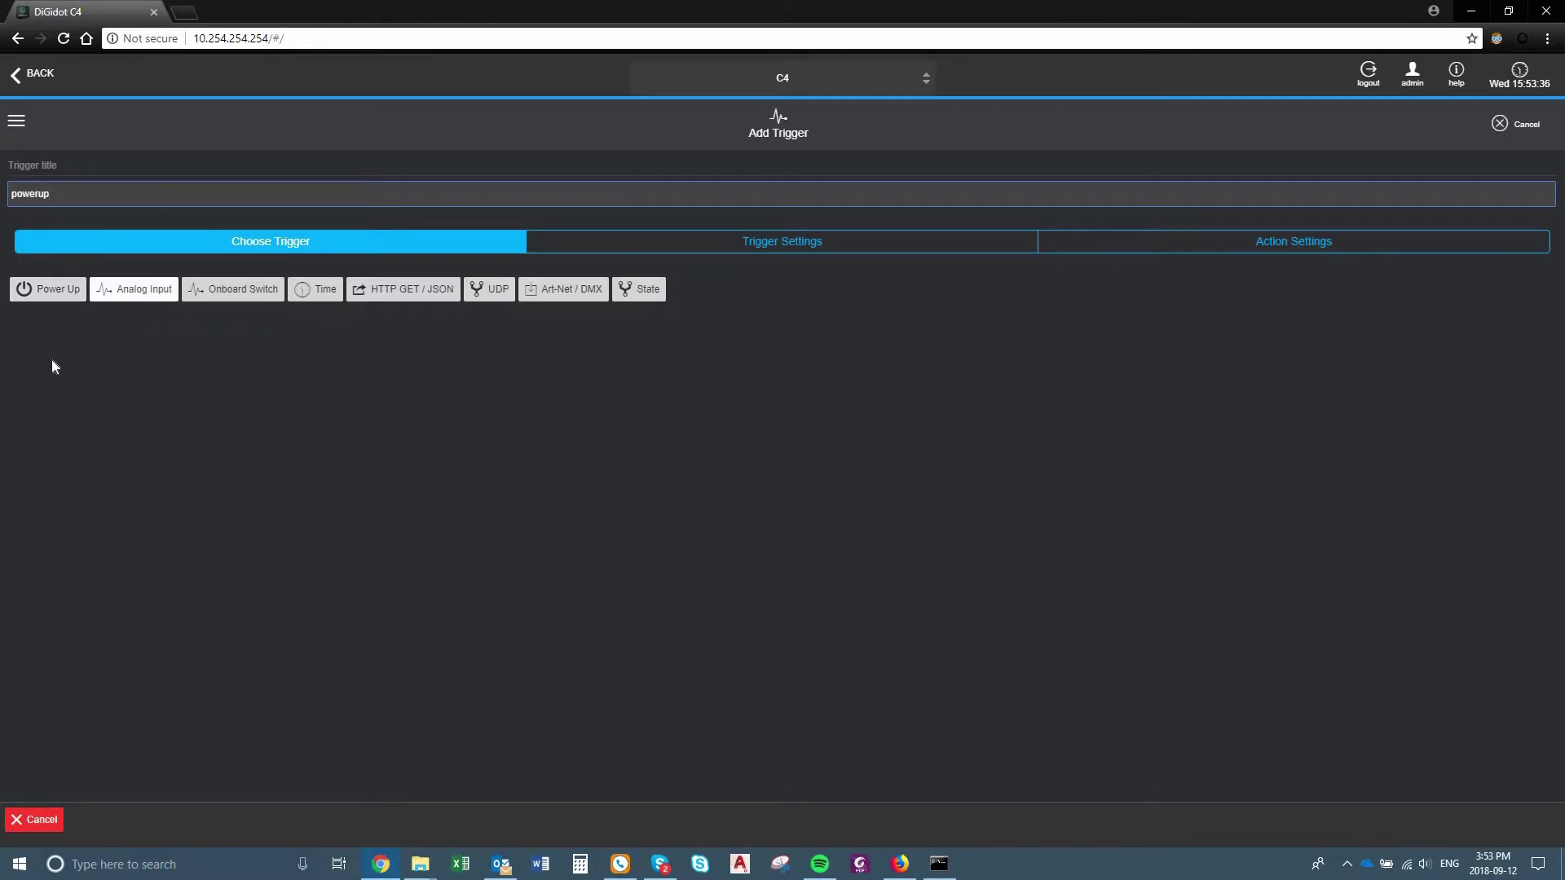
- Compare the Onboard Switch and Time trigger types, then return to the main menu
{"action": "left_click", "coordinate": [168, 287]}
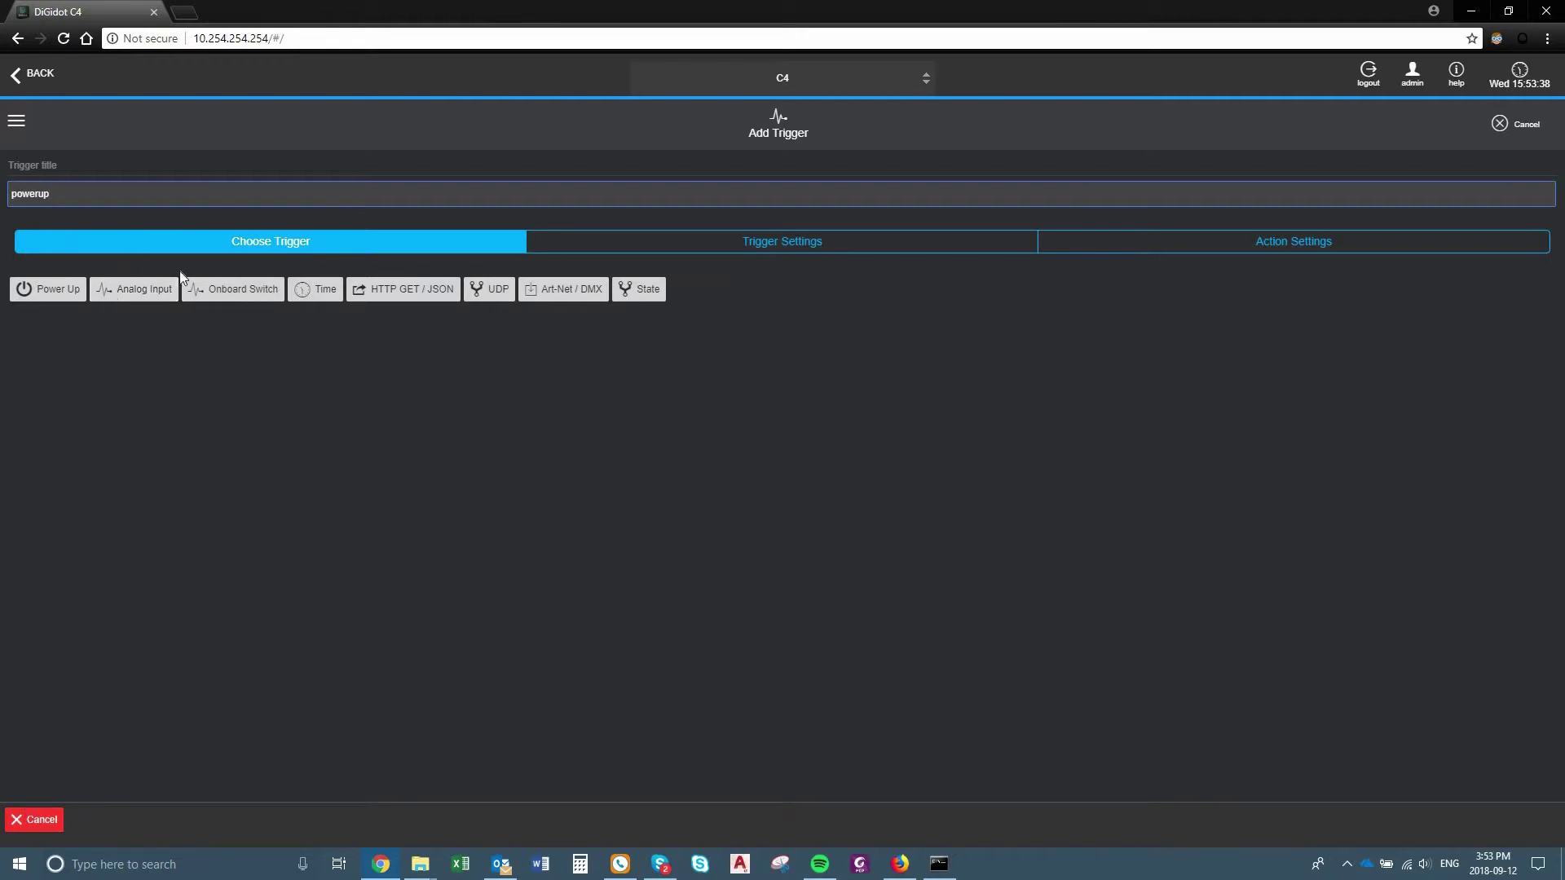
{"action": "left_click", "coordinate": [249, 295]}
{"action": "left_click", "coordinate": [308, 294]}
{"action": "left_click", "coordinate": [32, 74]}
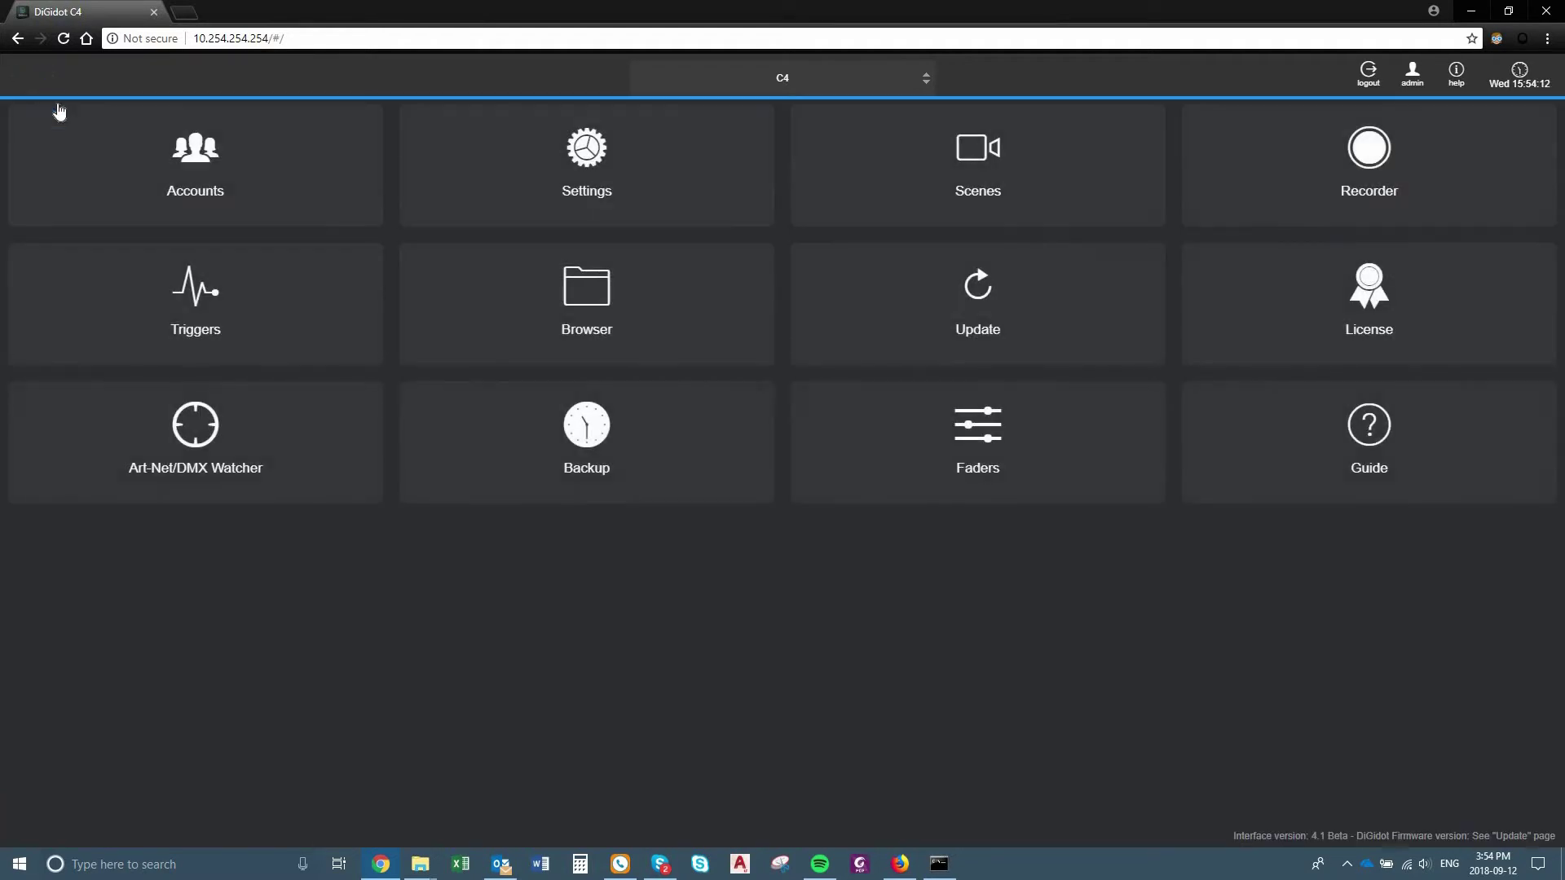
{"action": "left_click", "coordinate": [591, 320]}
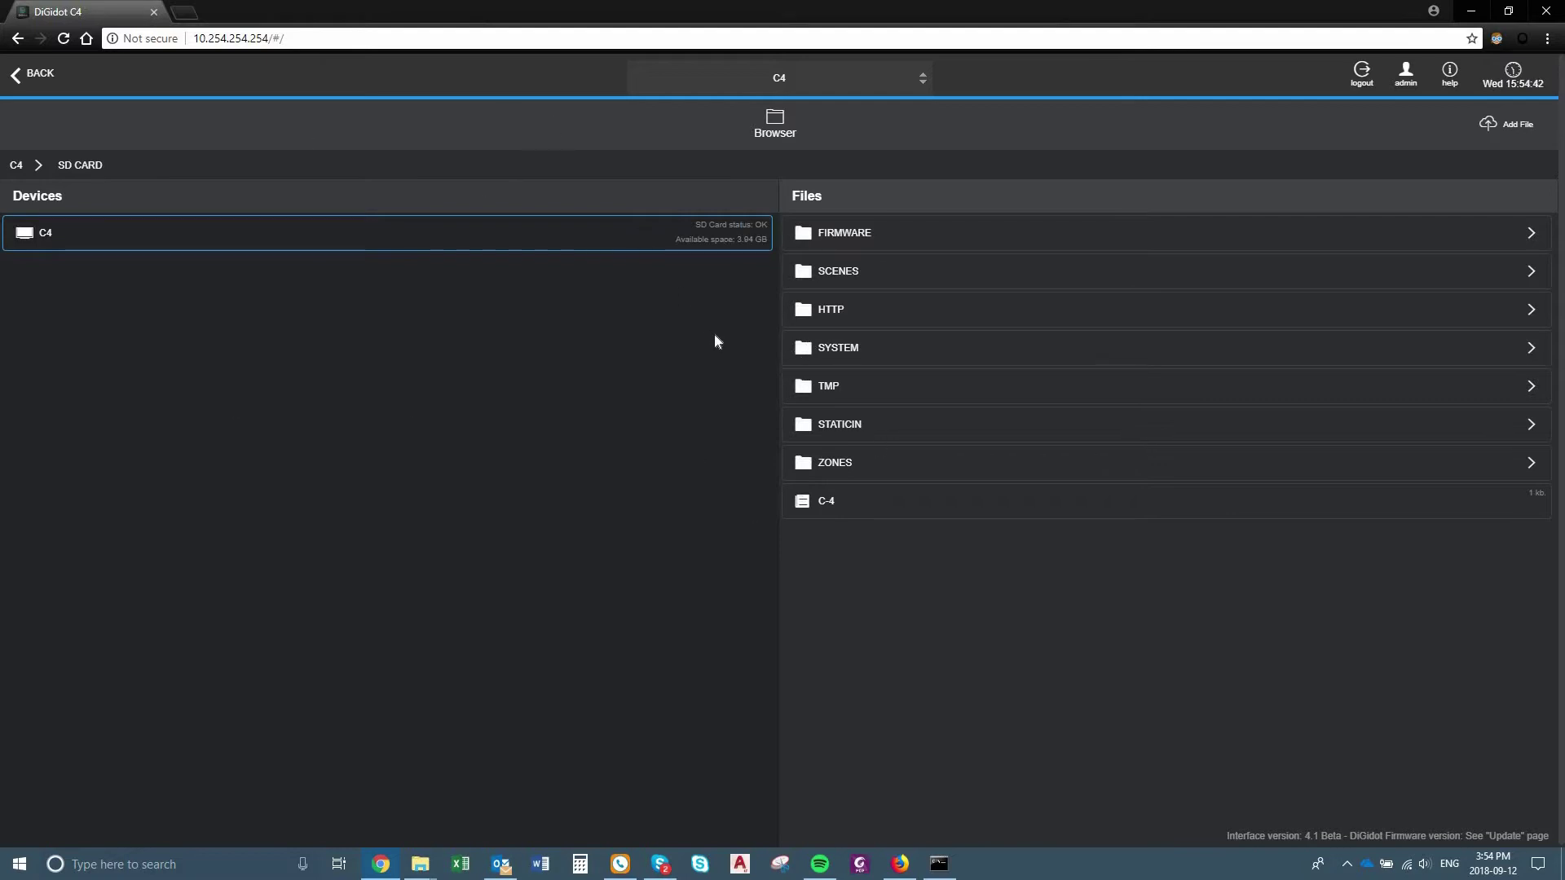
{"action": "left_click", "coordinate": [42, 75]}
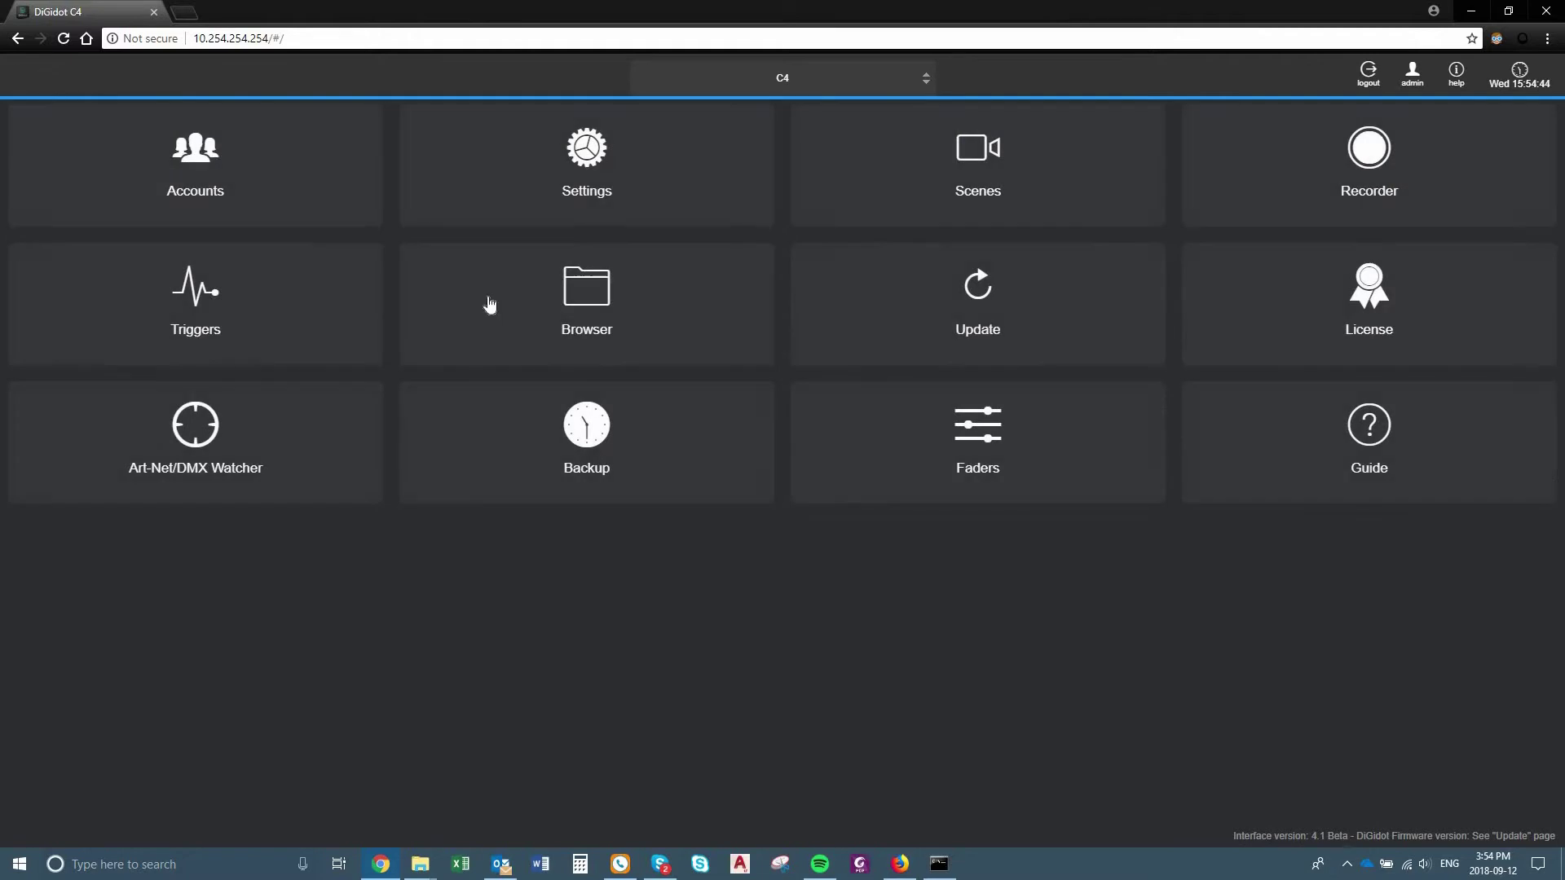
{"action": "left_click", "coordinate": [977, 289]}
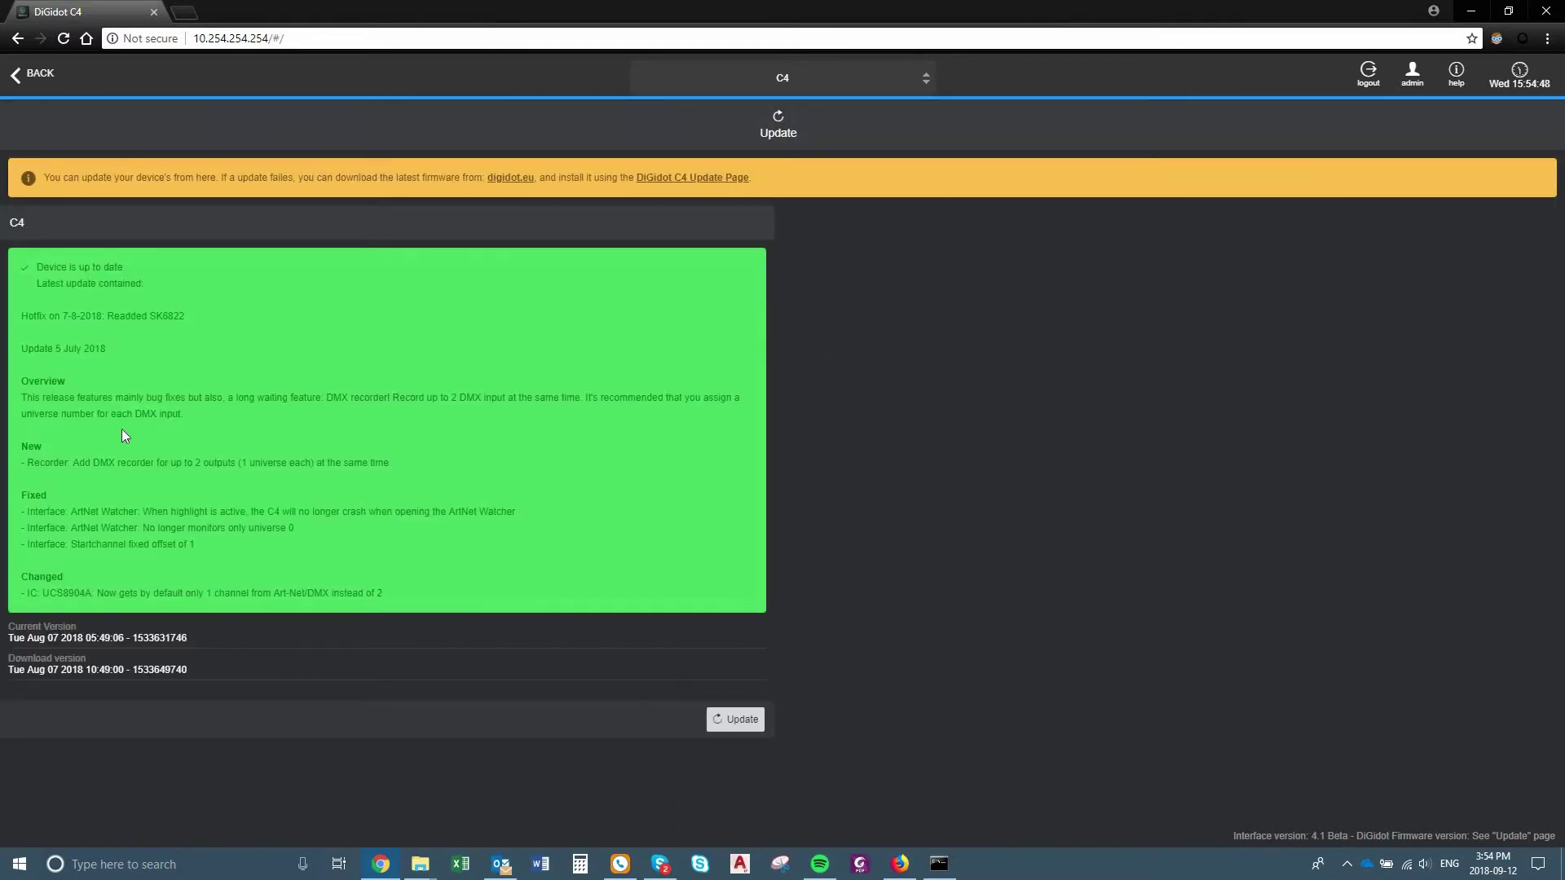
{"action": "left_click", "coordinate": [25, 73]}
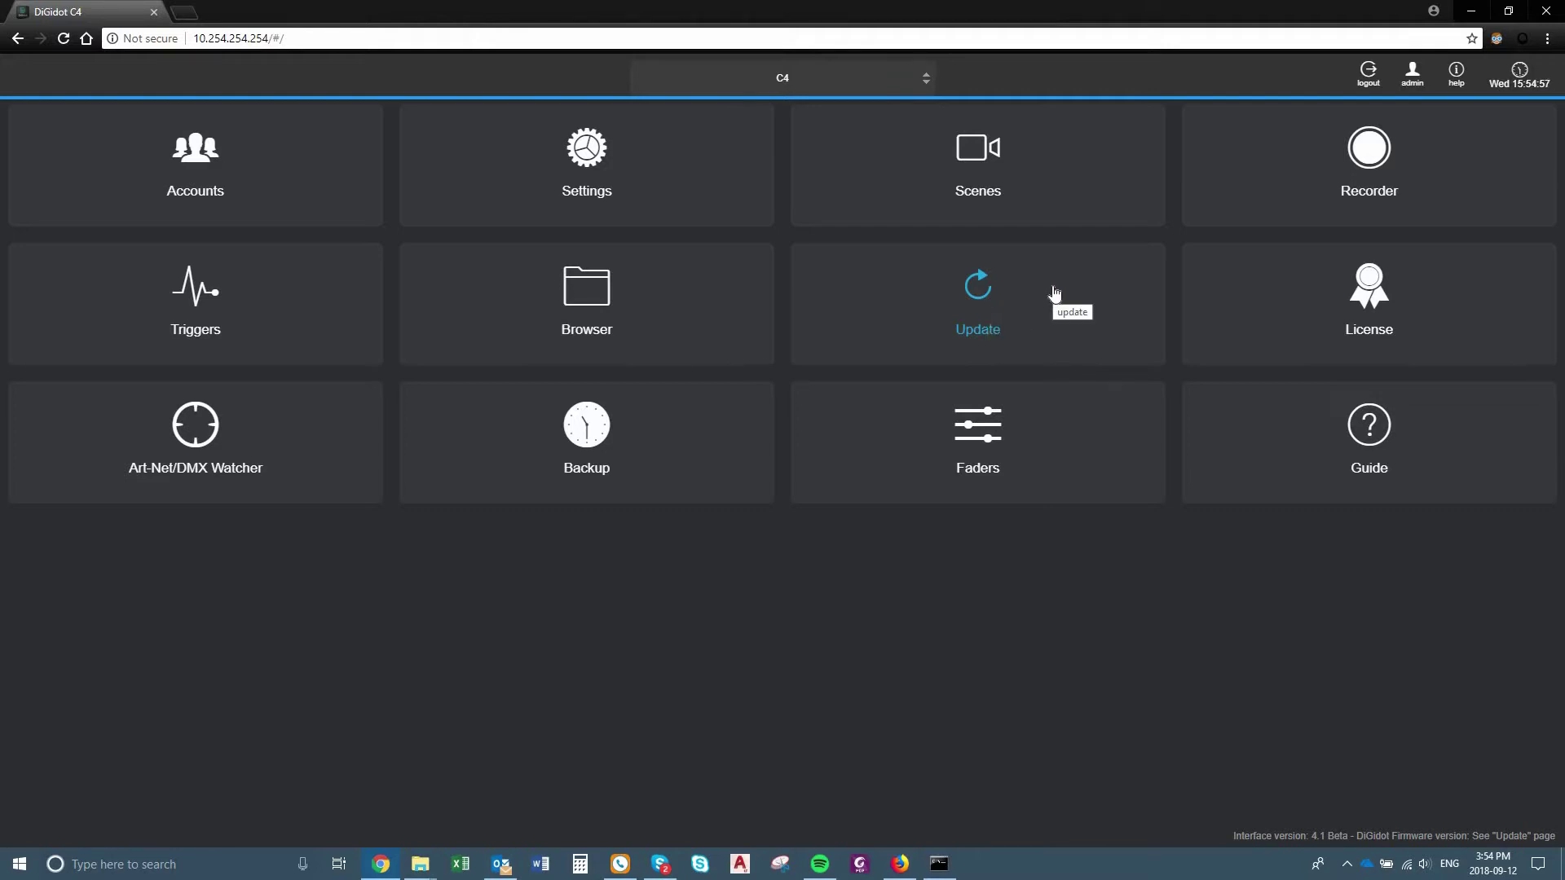
{"action": "left_click", "coordinate": [977, 308]}
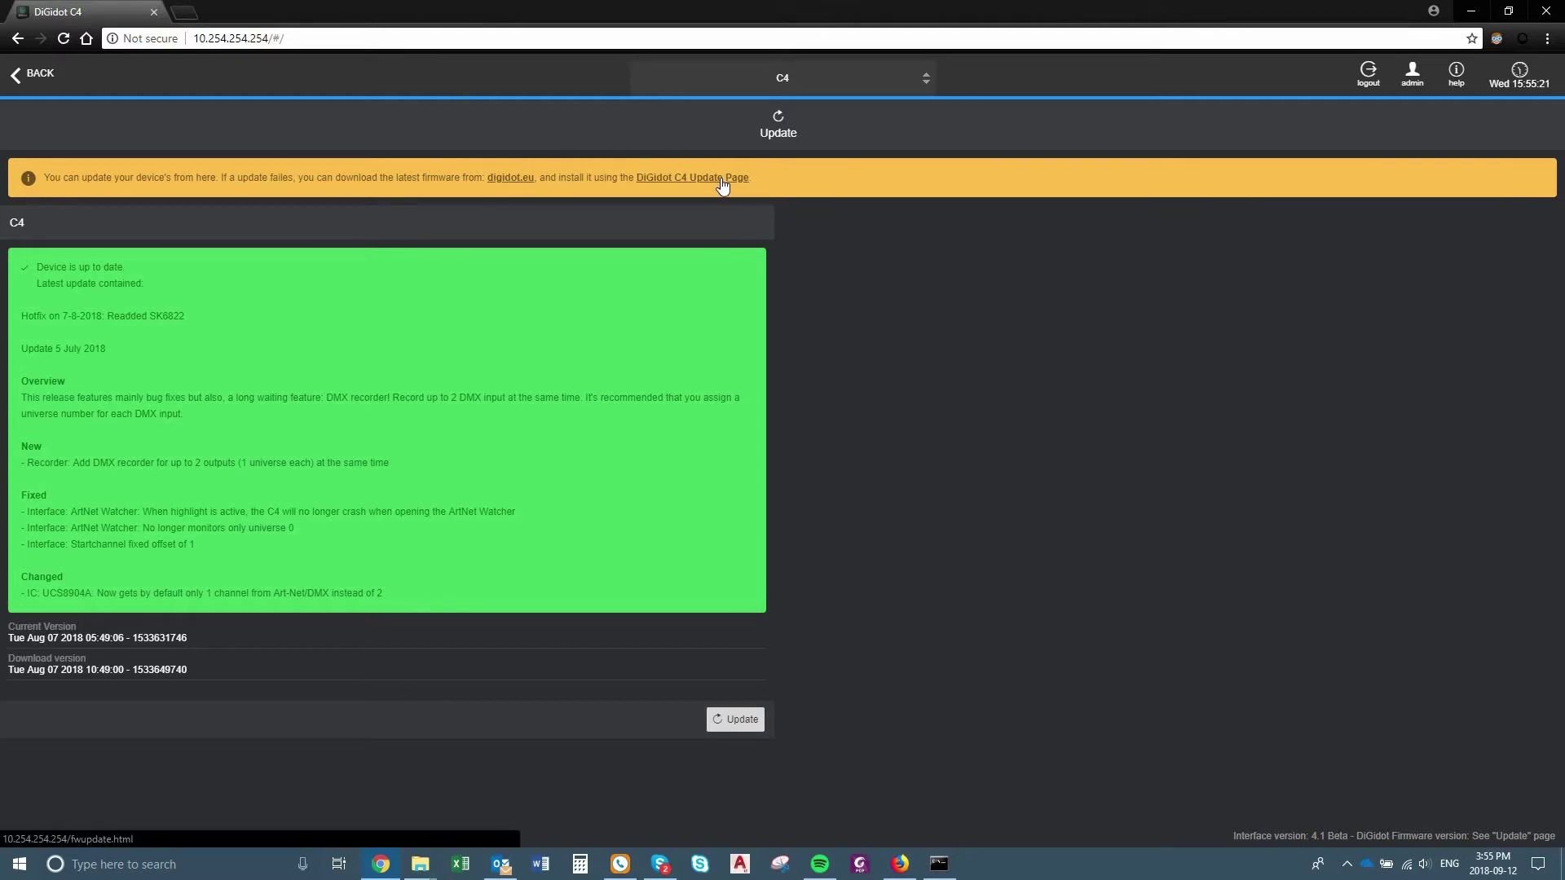
{"action": "left_click", "coordinate": [31, 74]}
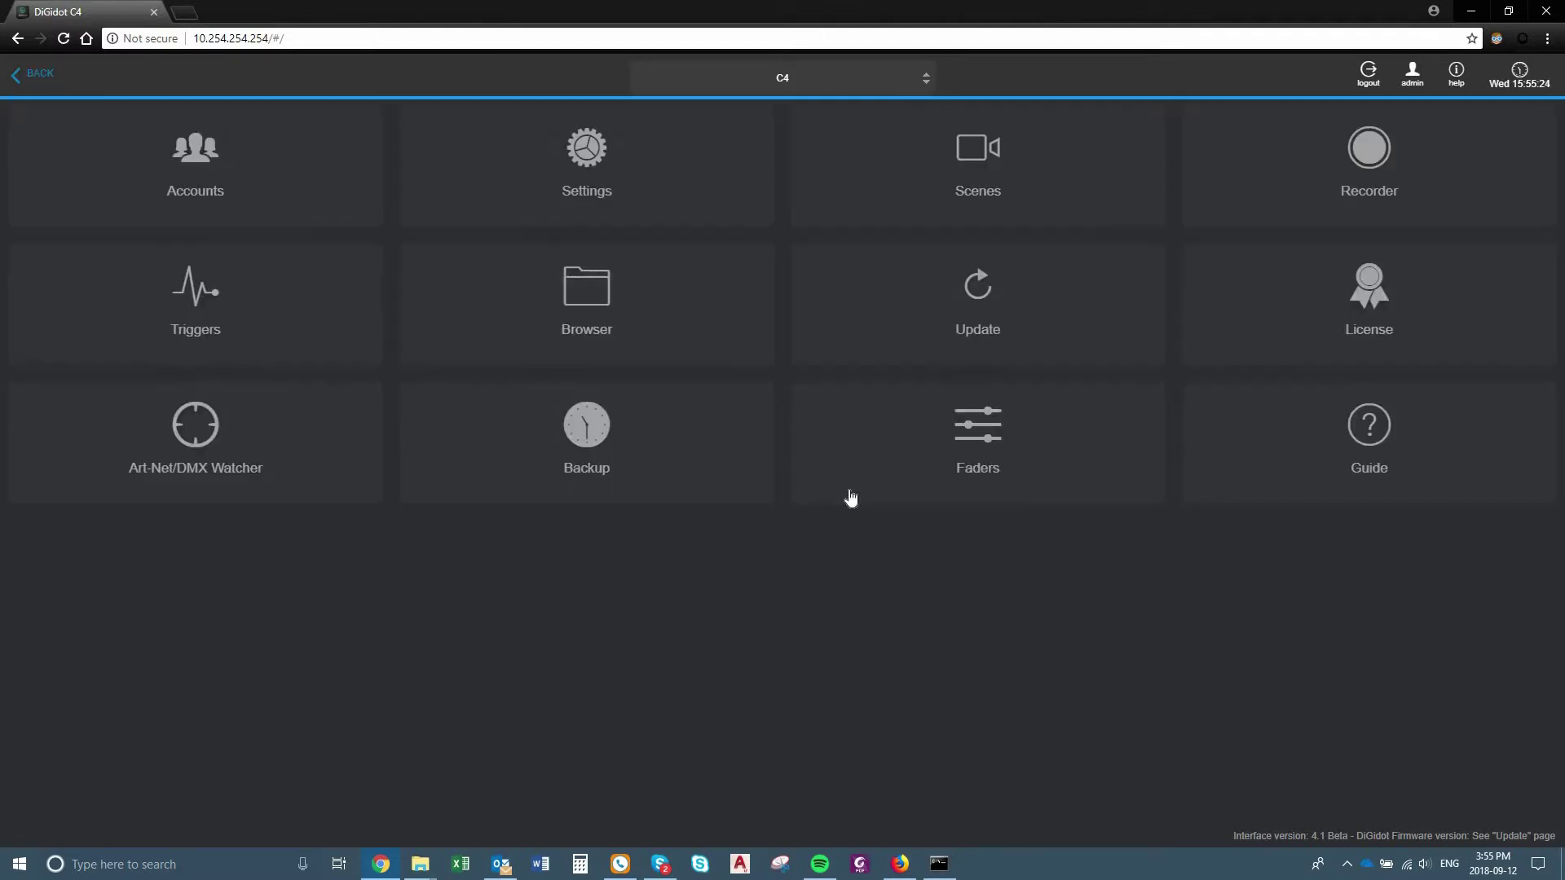
{"action": "left_click", "coordinate": [1399, 310]}
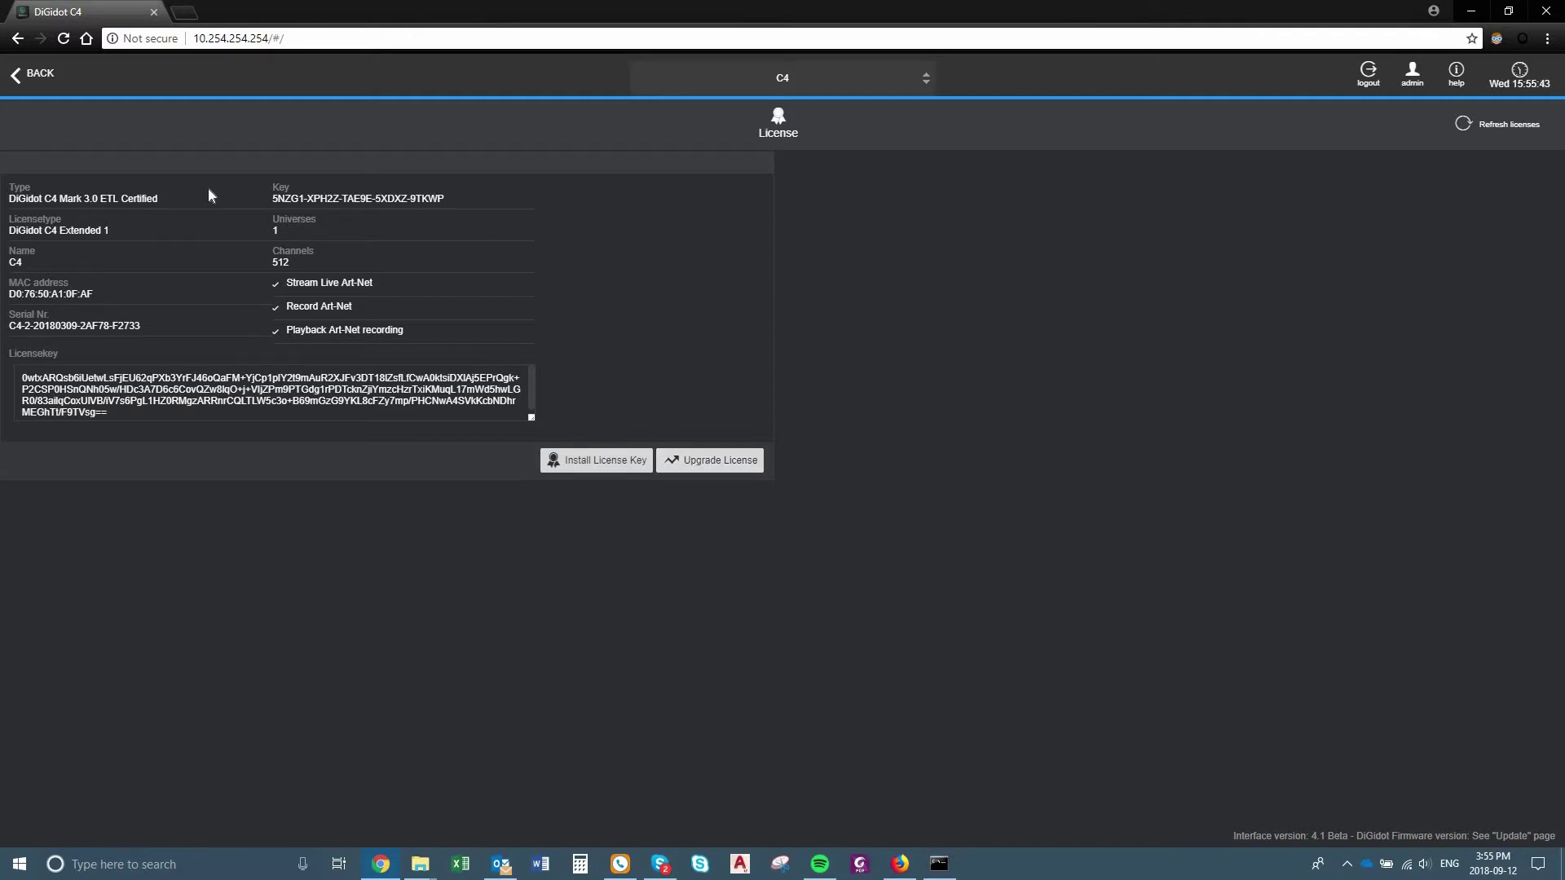
{"action": "left_click", "coordinate": [35, 73]}
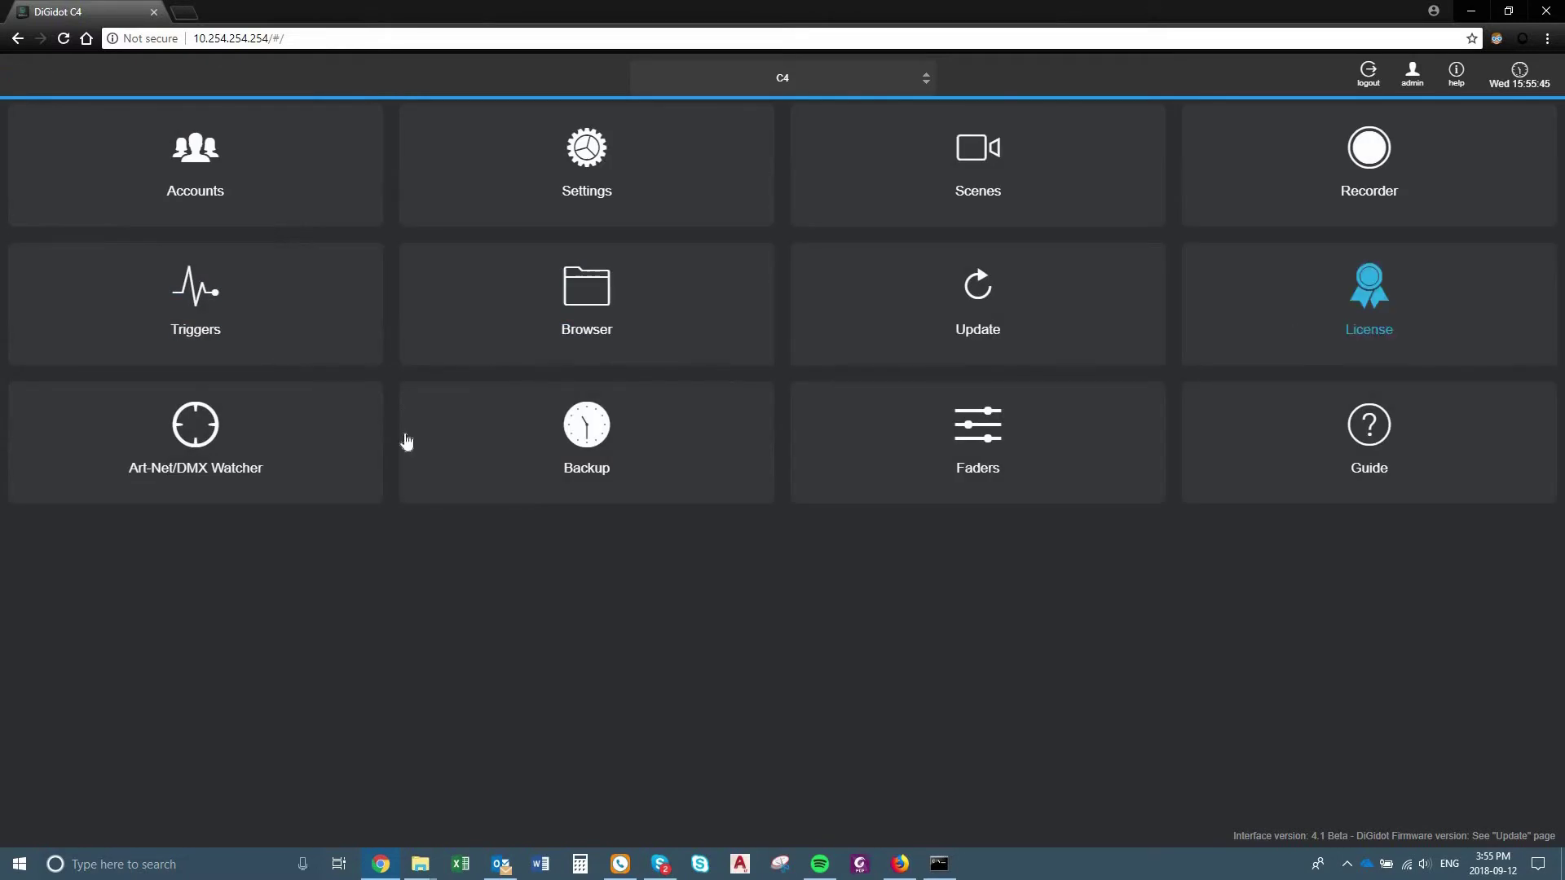
{"action": "left_click", "coordinate": [206, 447]}
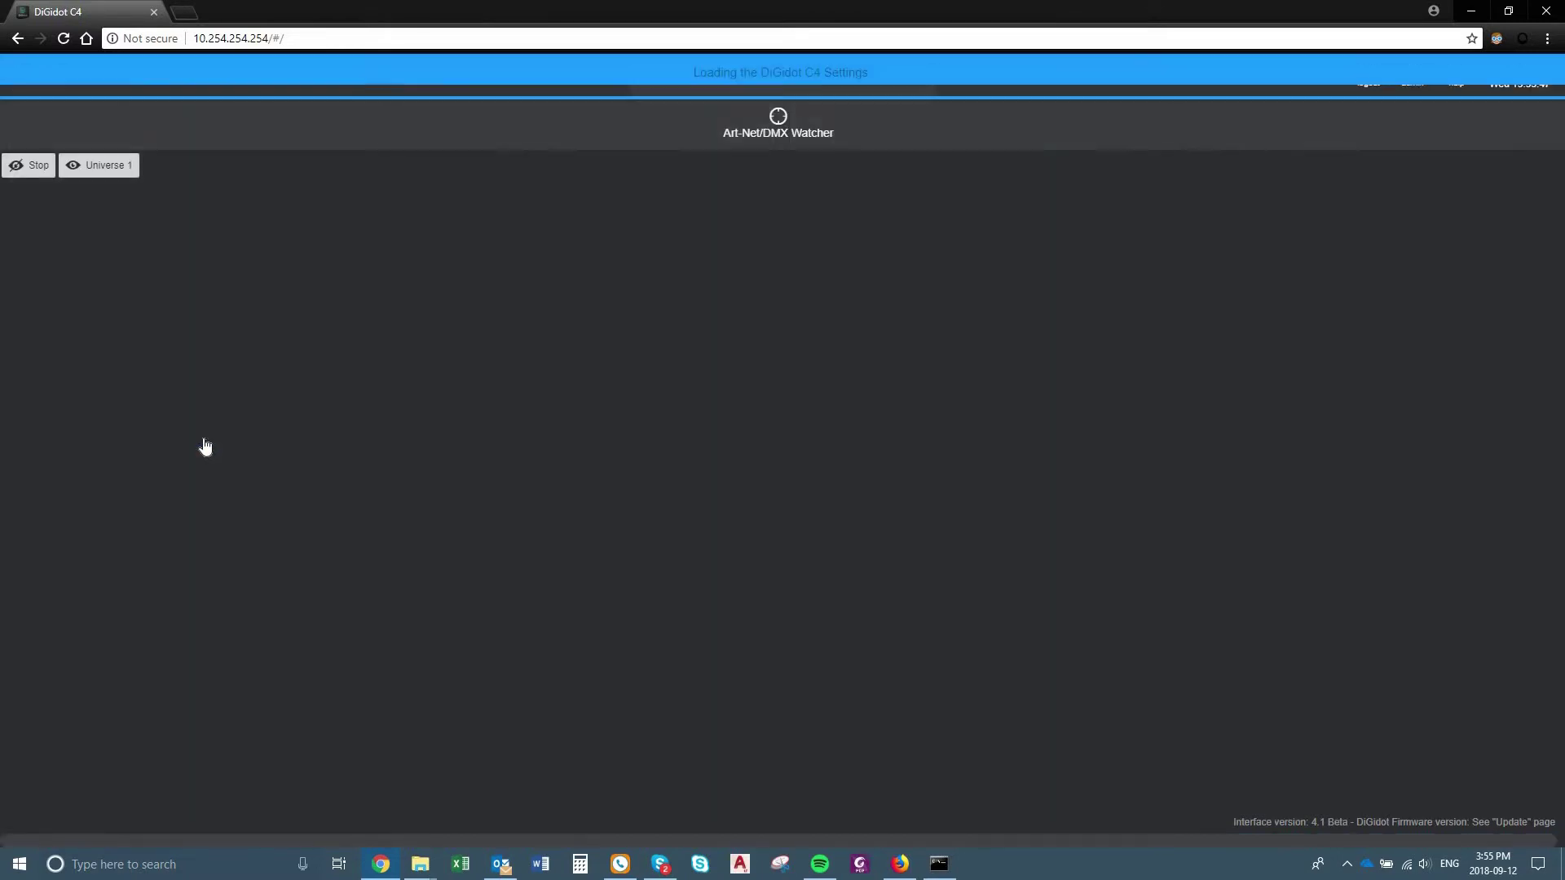
{"action": "left_click", "coordinate": [96, 167]}
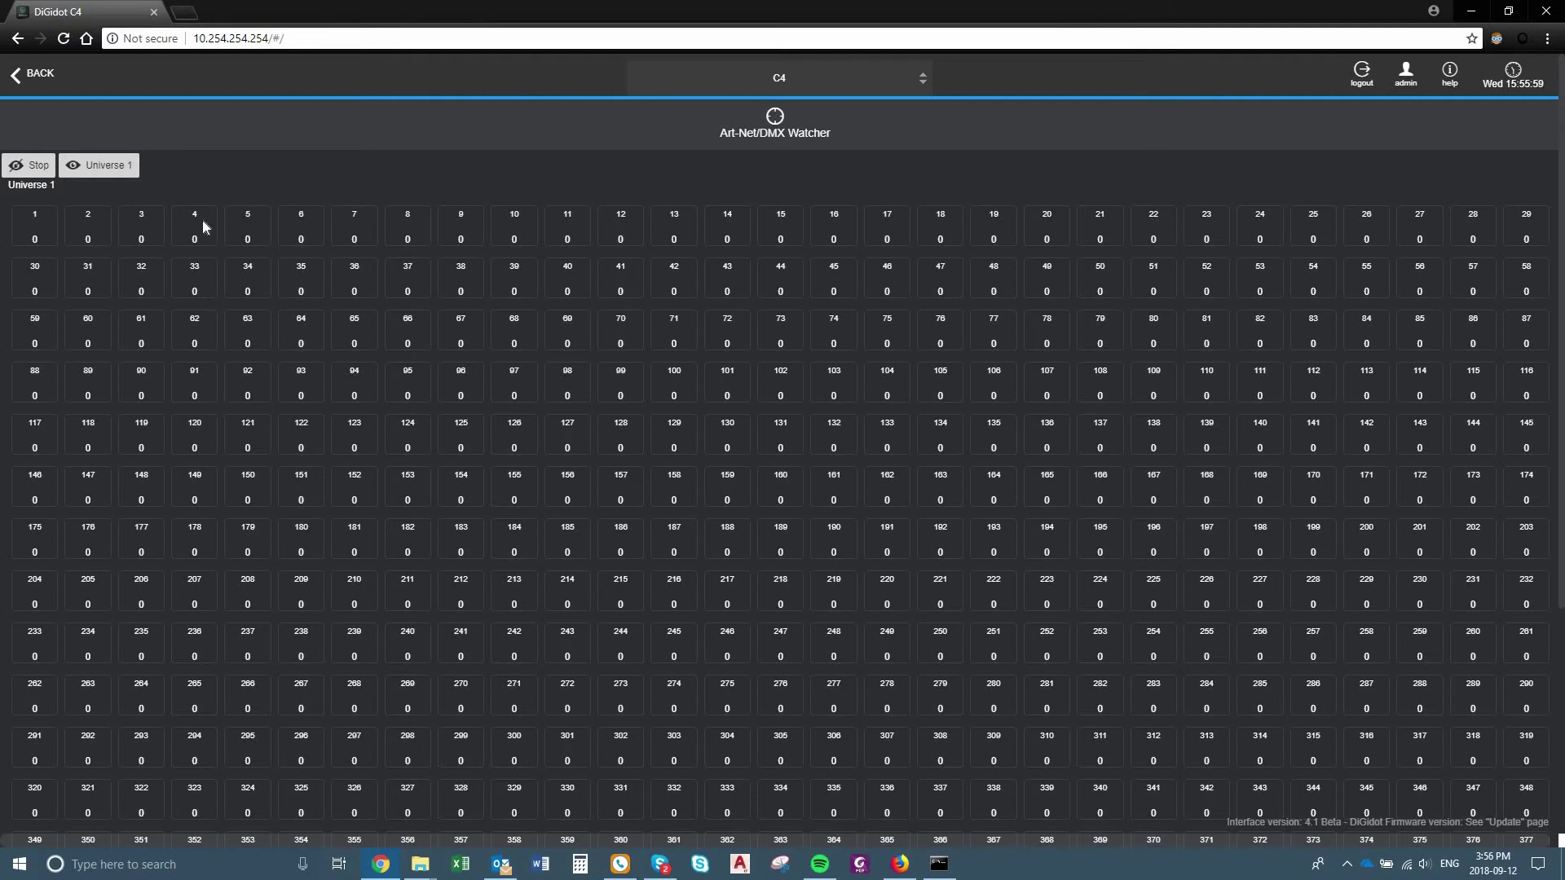
{"action": "scroll", "coordinate": [1378, 652], "scroll_direction": "down", "scroll_amount": 4}
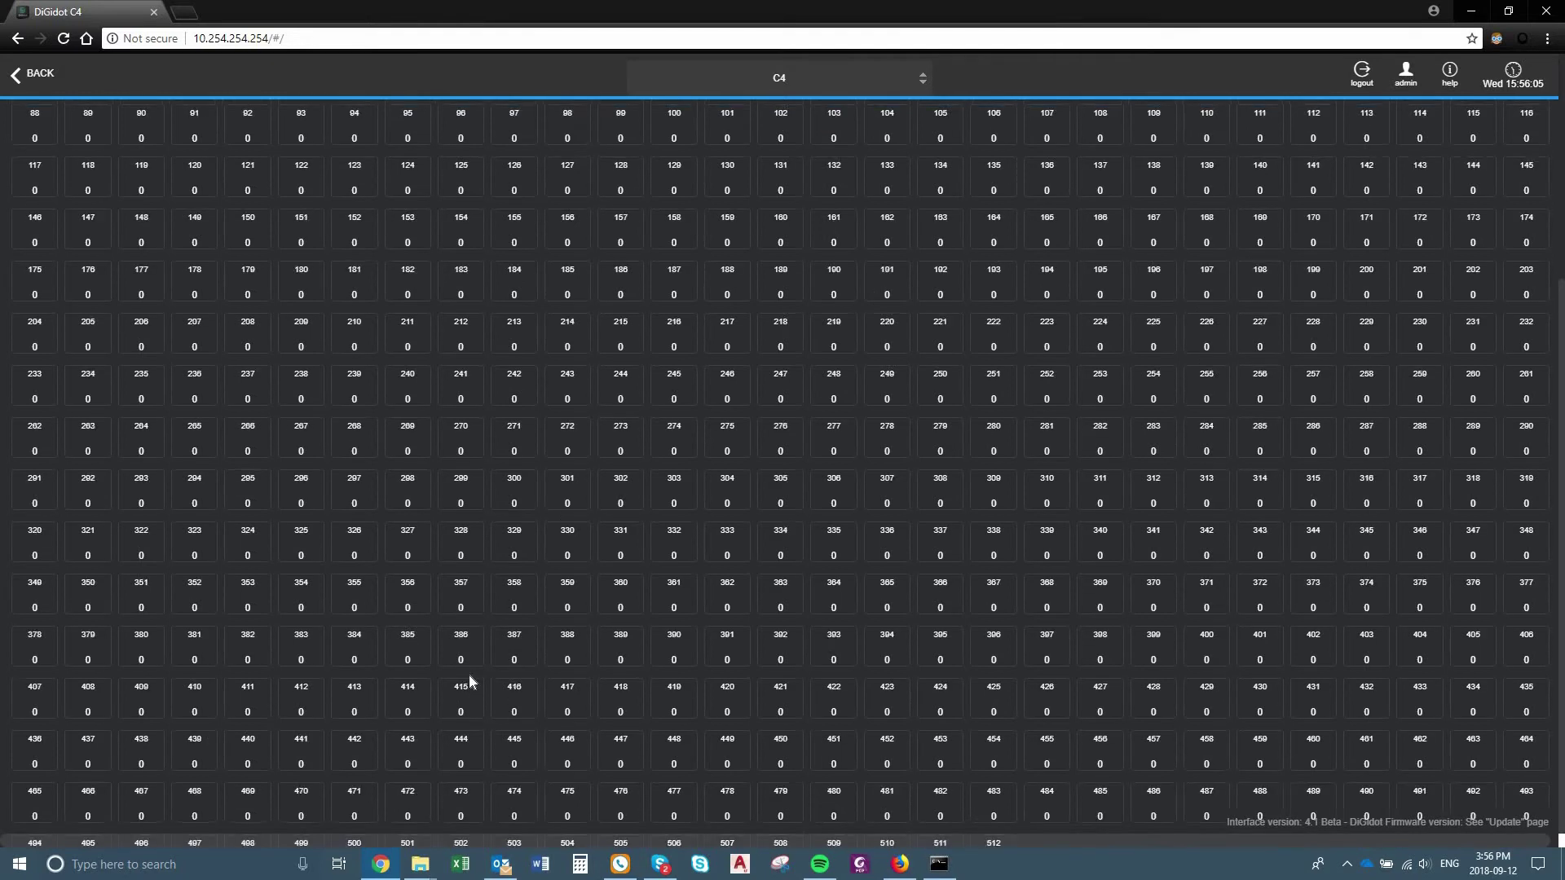
{"action": "scroll", "coordinate": [468, 677], "scroll_direction": "up", "scroll_amount": 4}
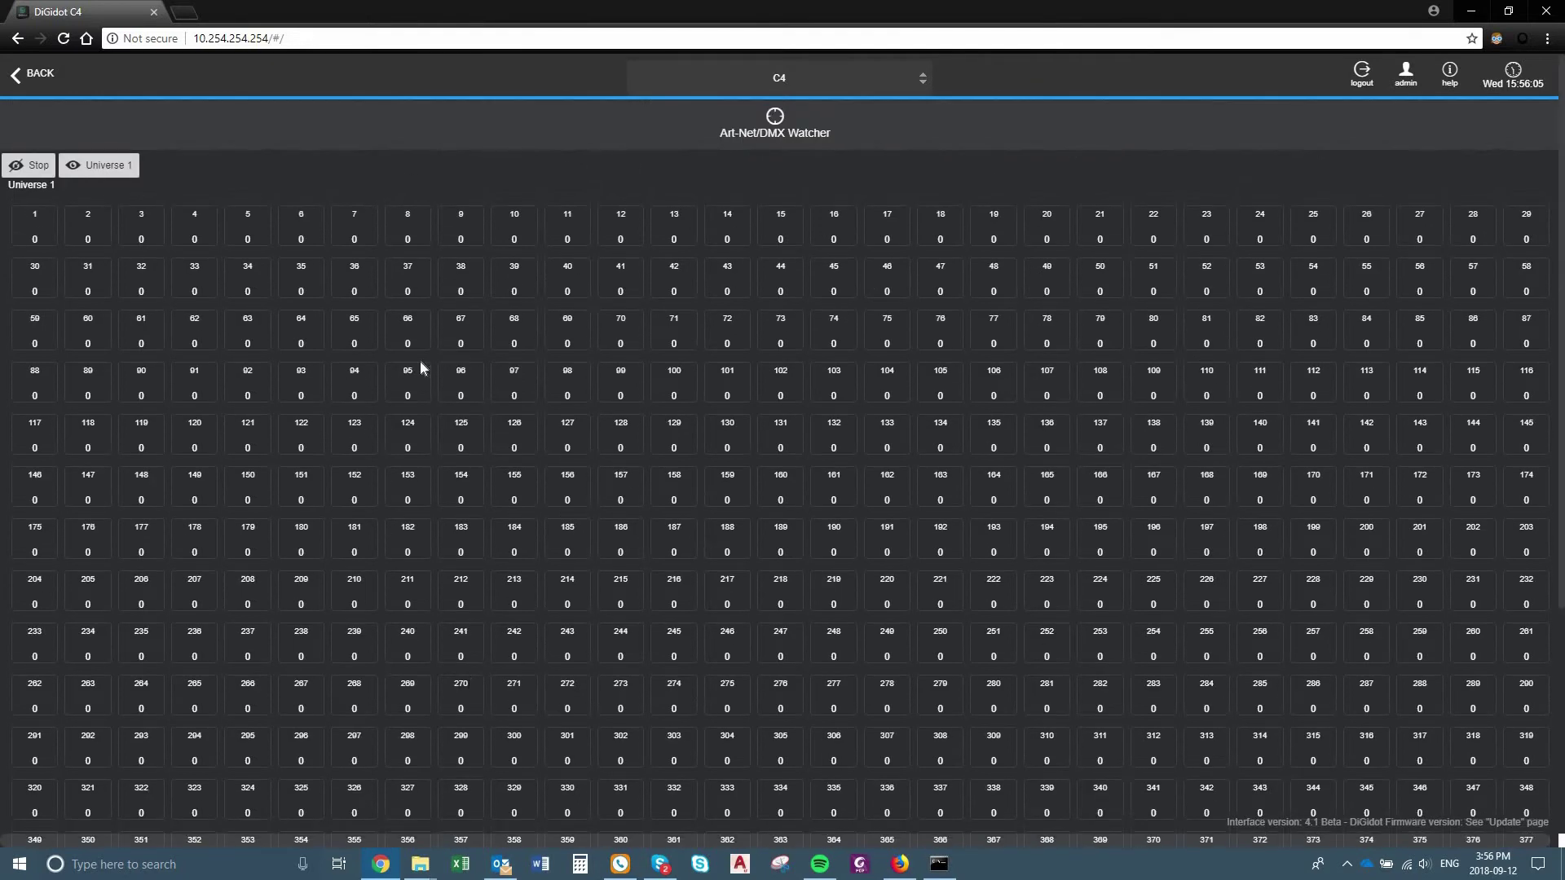
{"action": "left_click", "coordinate": [37, 80]}
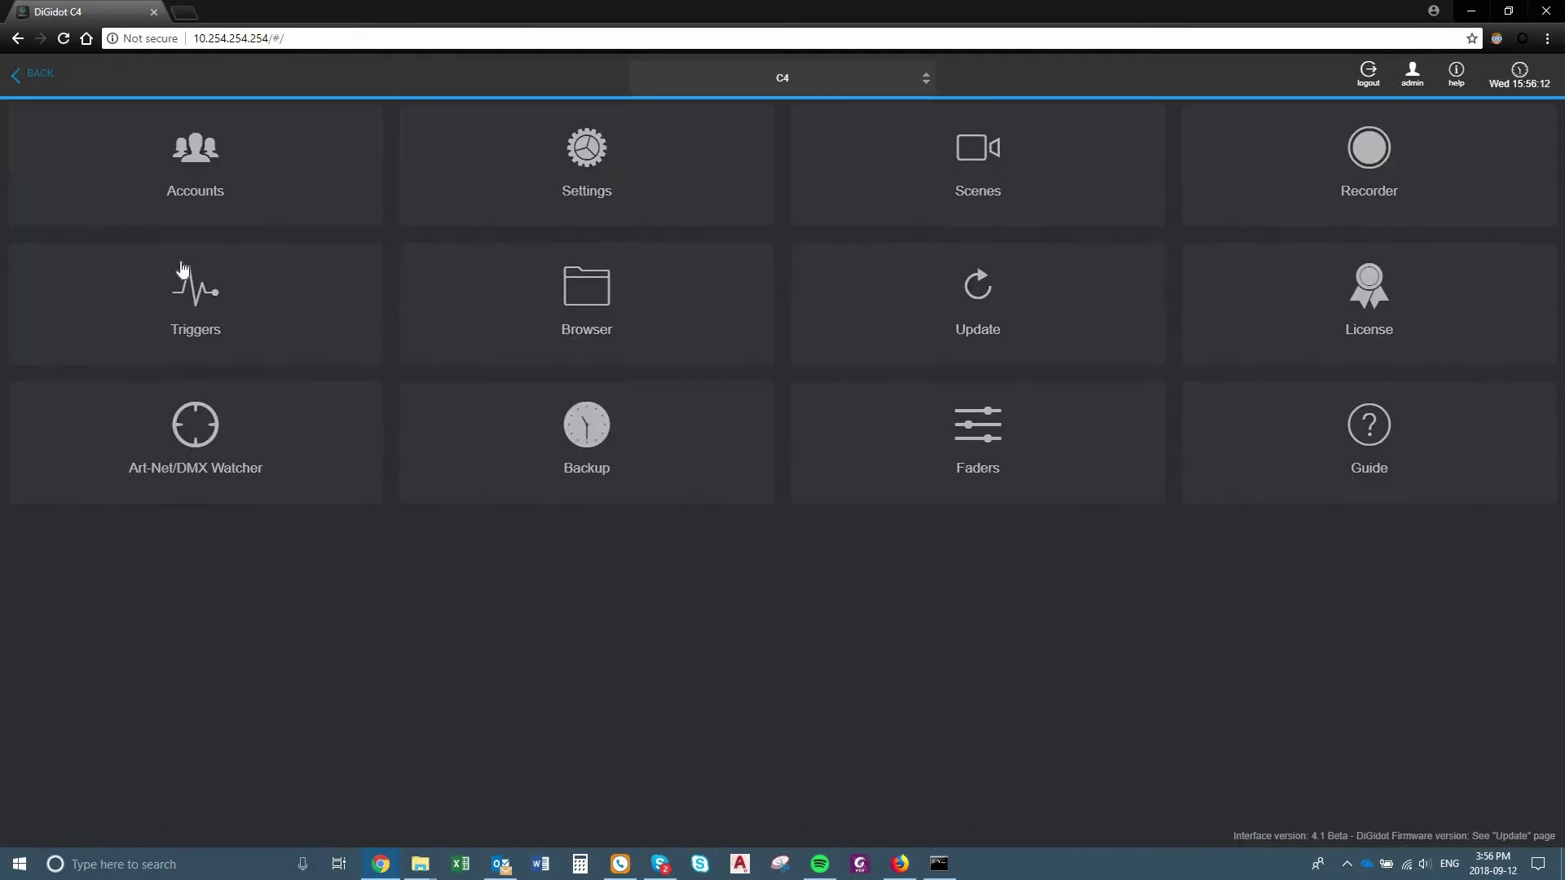
{"action": "left_click", "coordinate": [560, 453]}
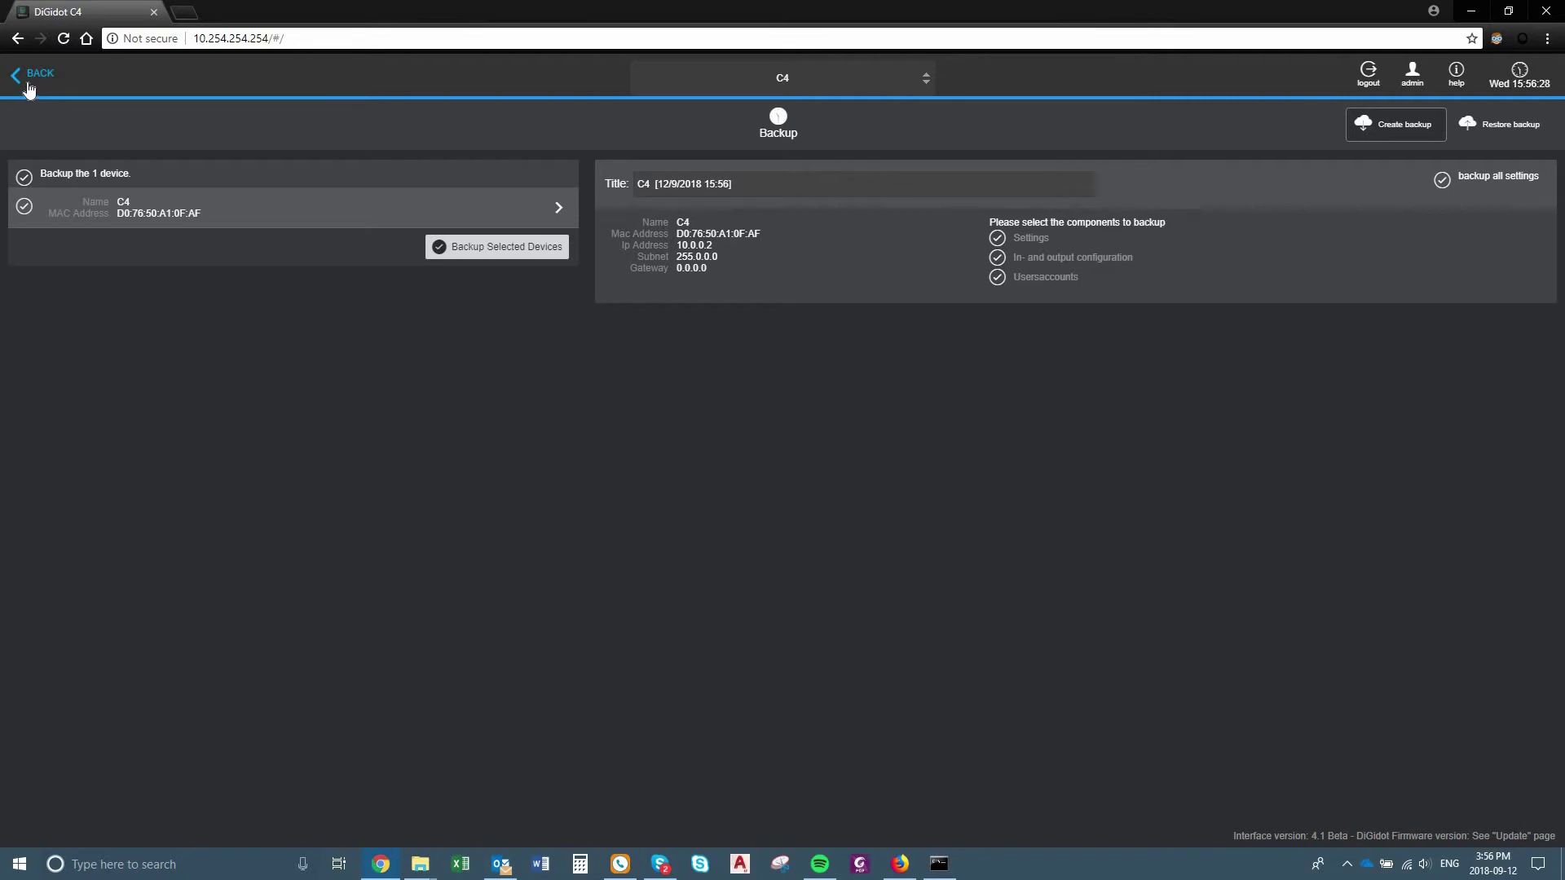
{"action": "left_click", "coordinate": [31, 91]}
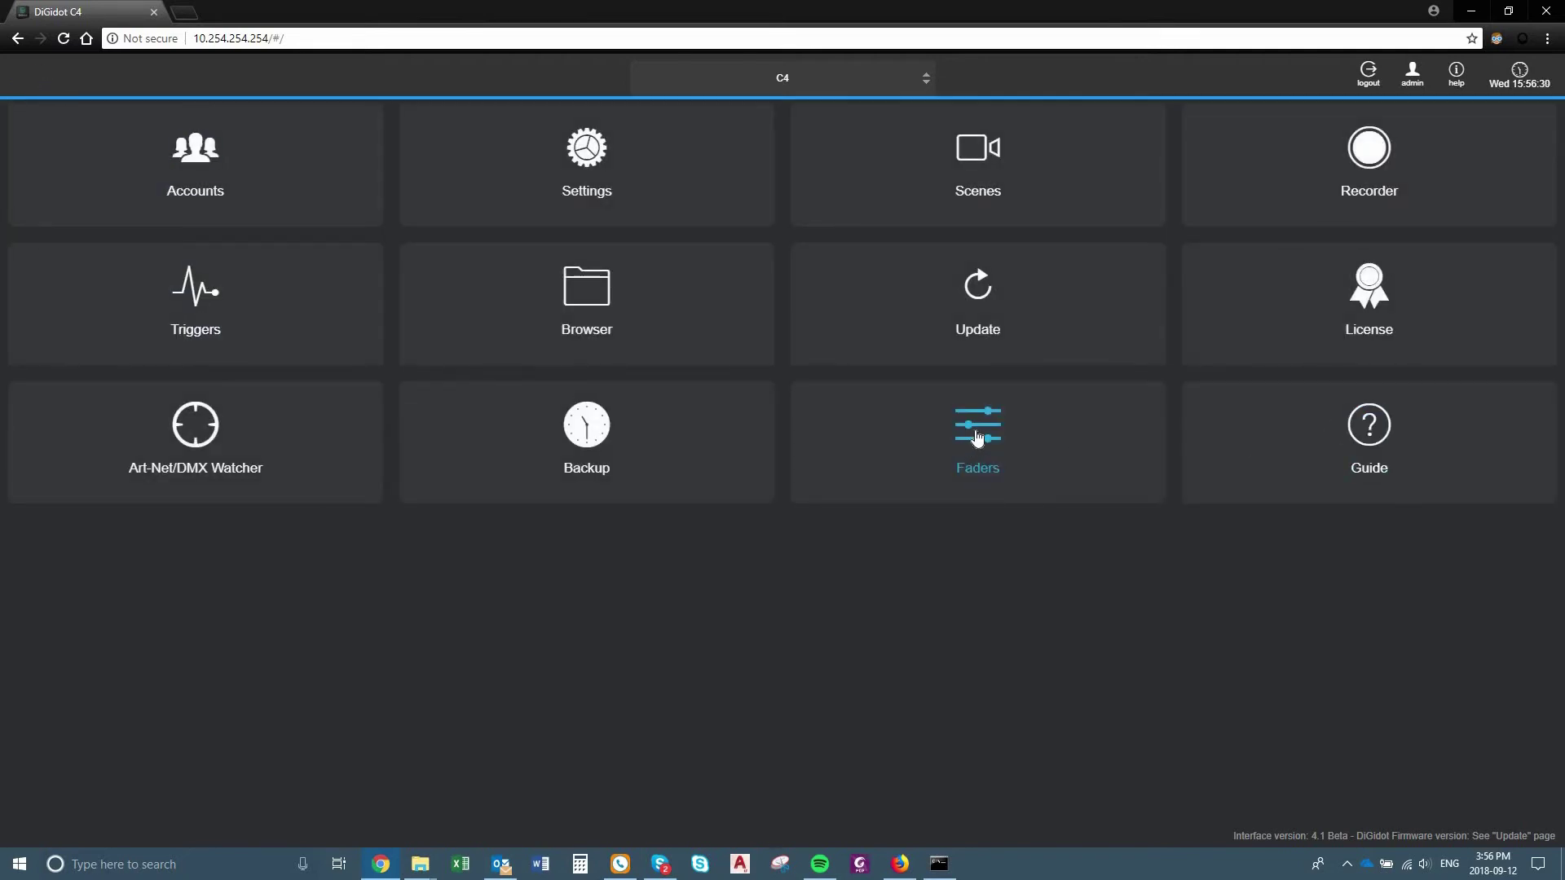
{"action": "left_click", "coordinate": [978, 439]}
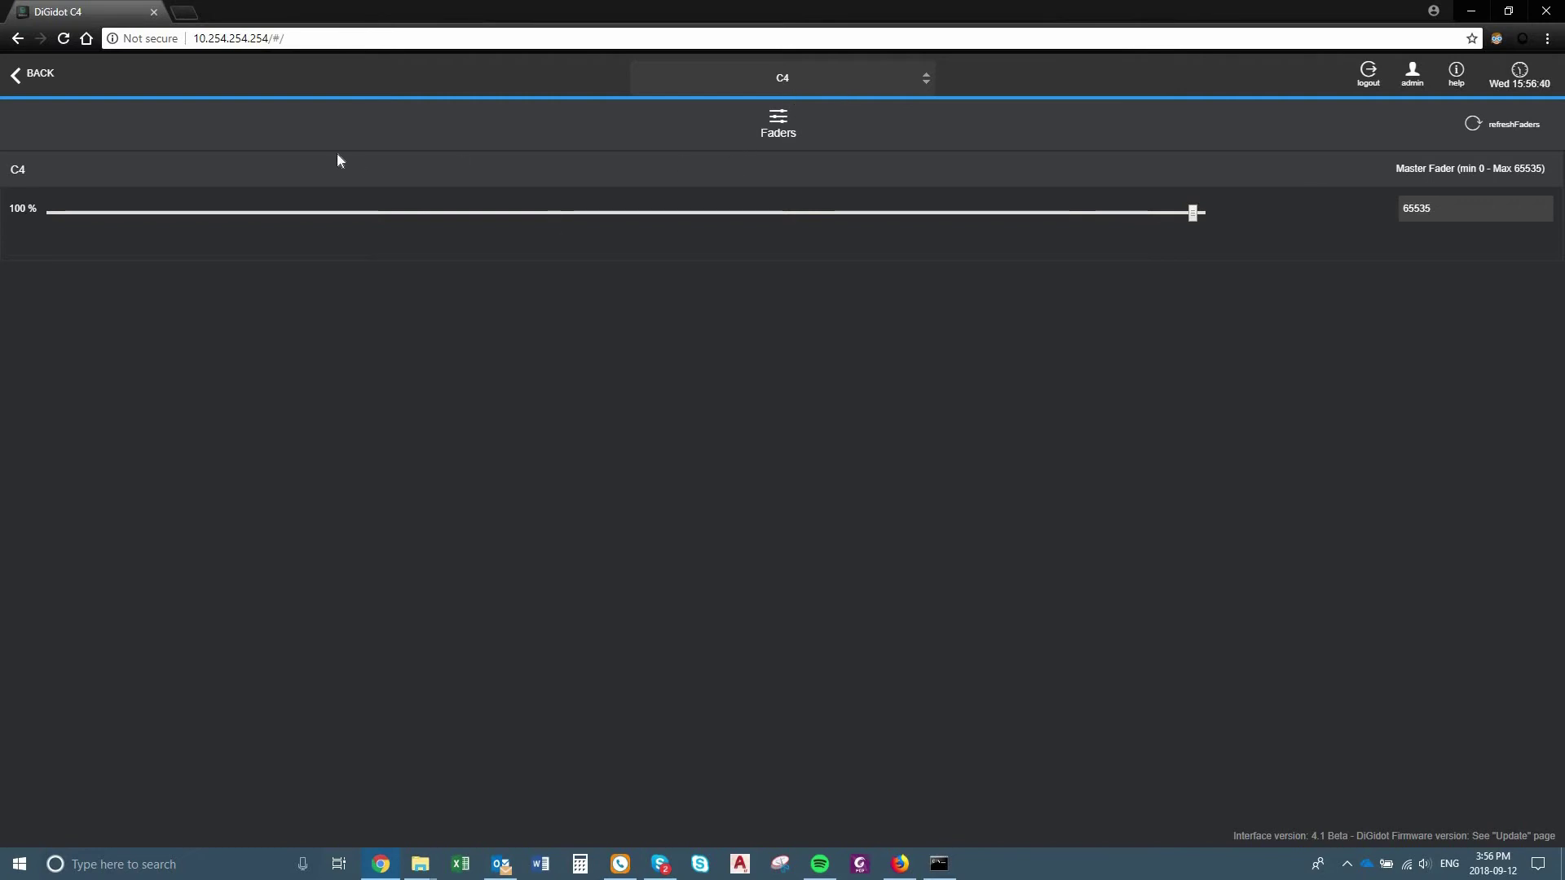
{"action": "left_click", "coordinate": [33, 75]}
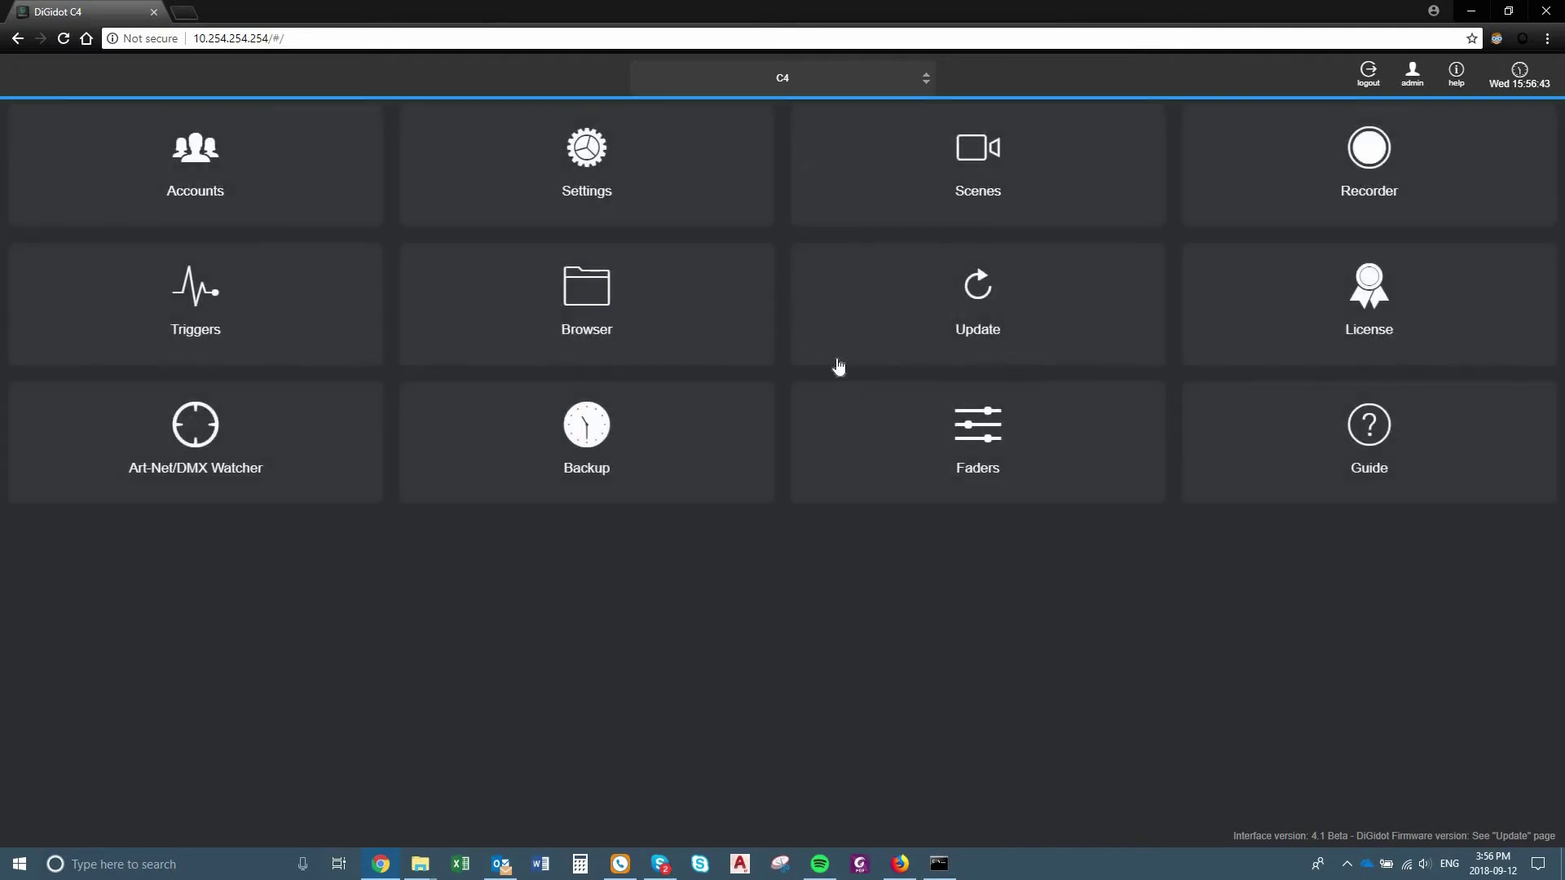
{"action": "left_click", "coordinate": [1374, 440]}
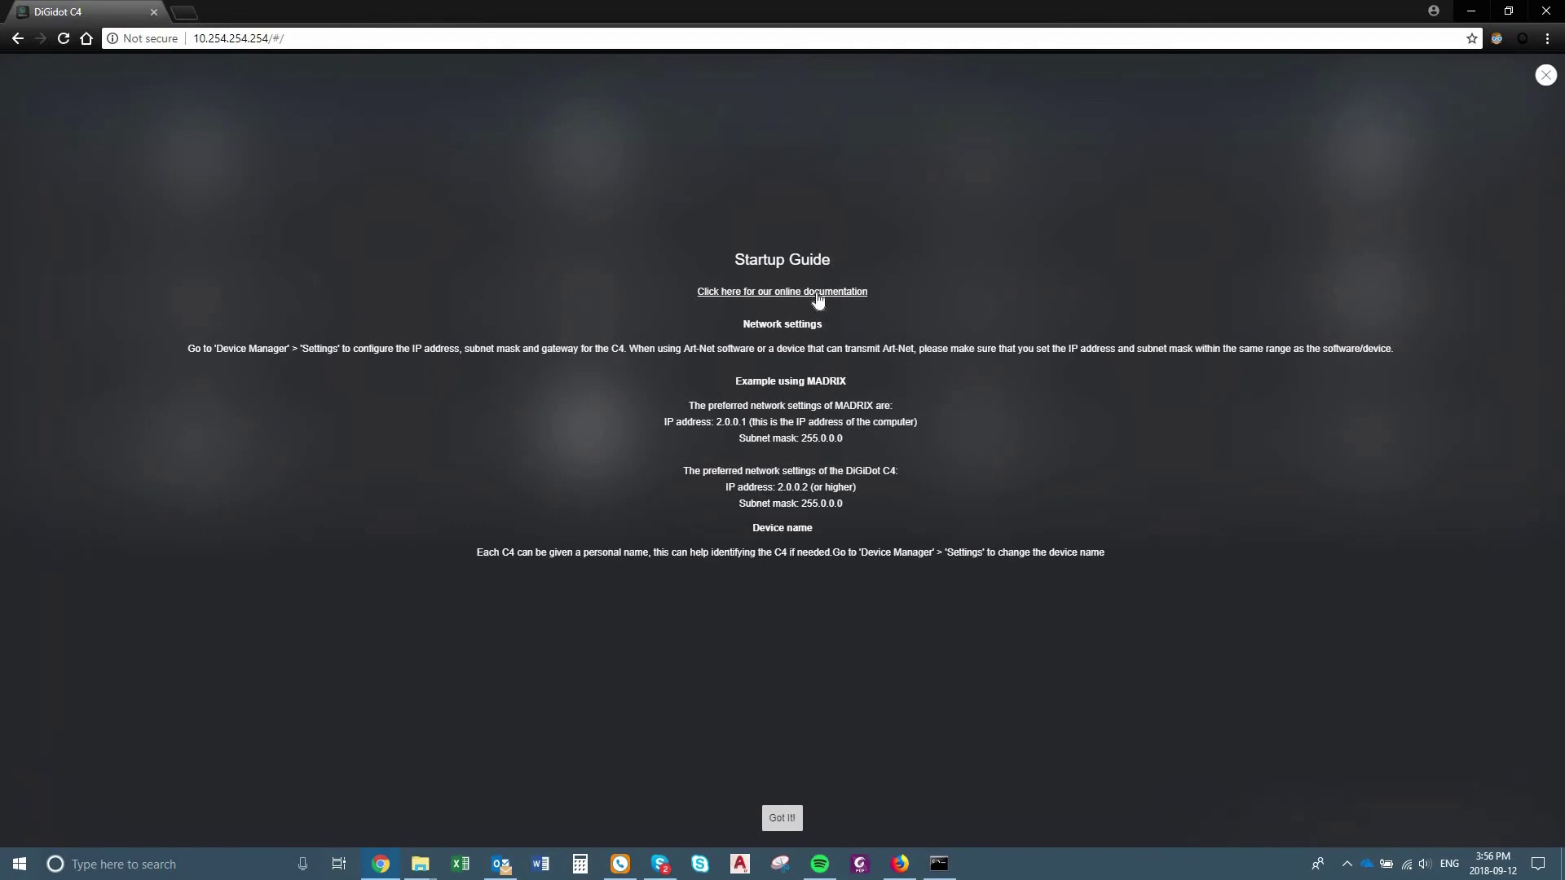
{"action": "left_click", "coordinate": [782, 817]}
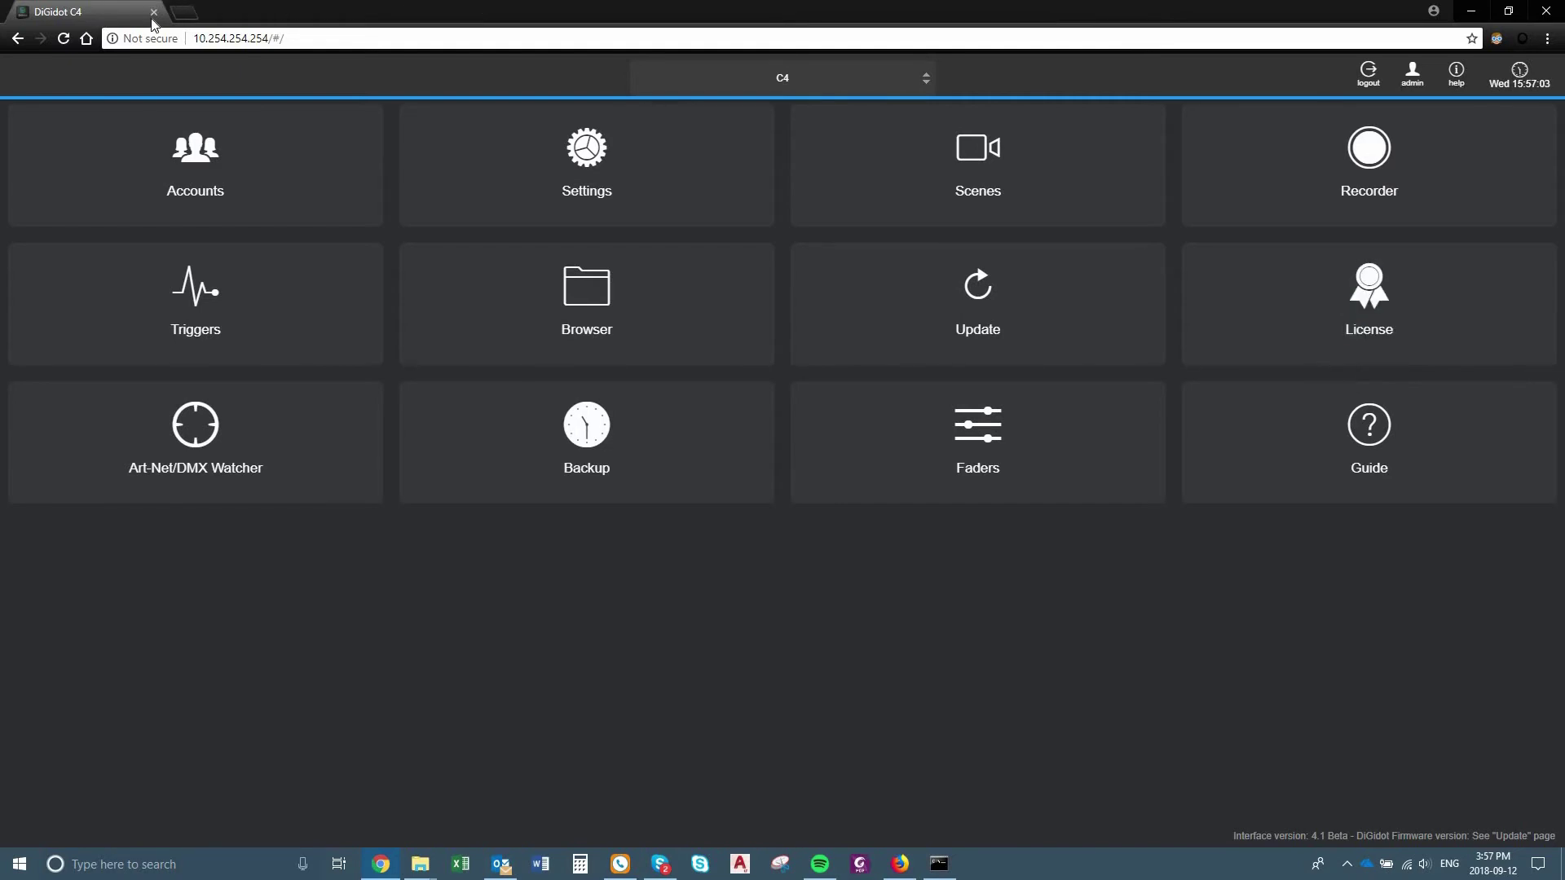
- Open interface.digidot.eu in a new Chrome tab
{"action": "left_click", "coordinate": [186, 12]}
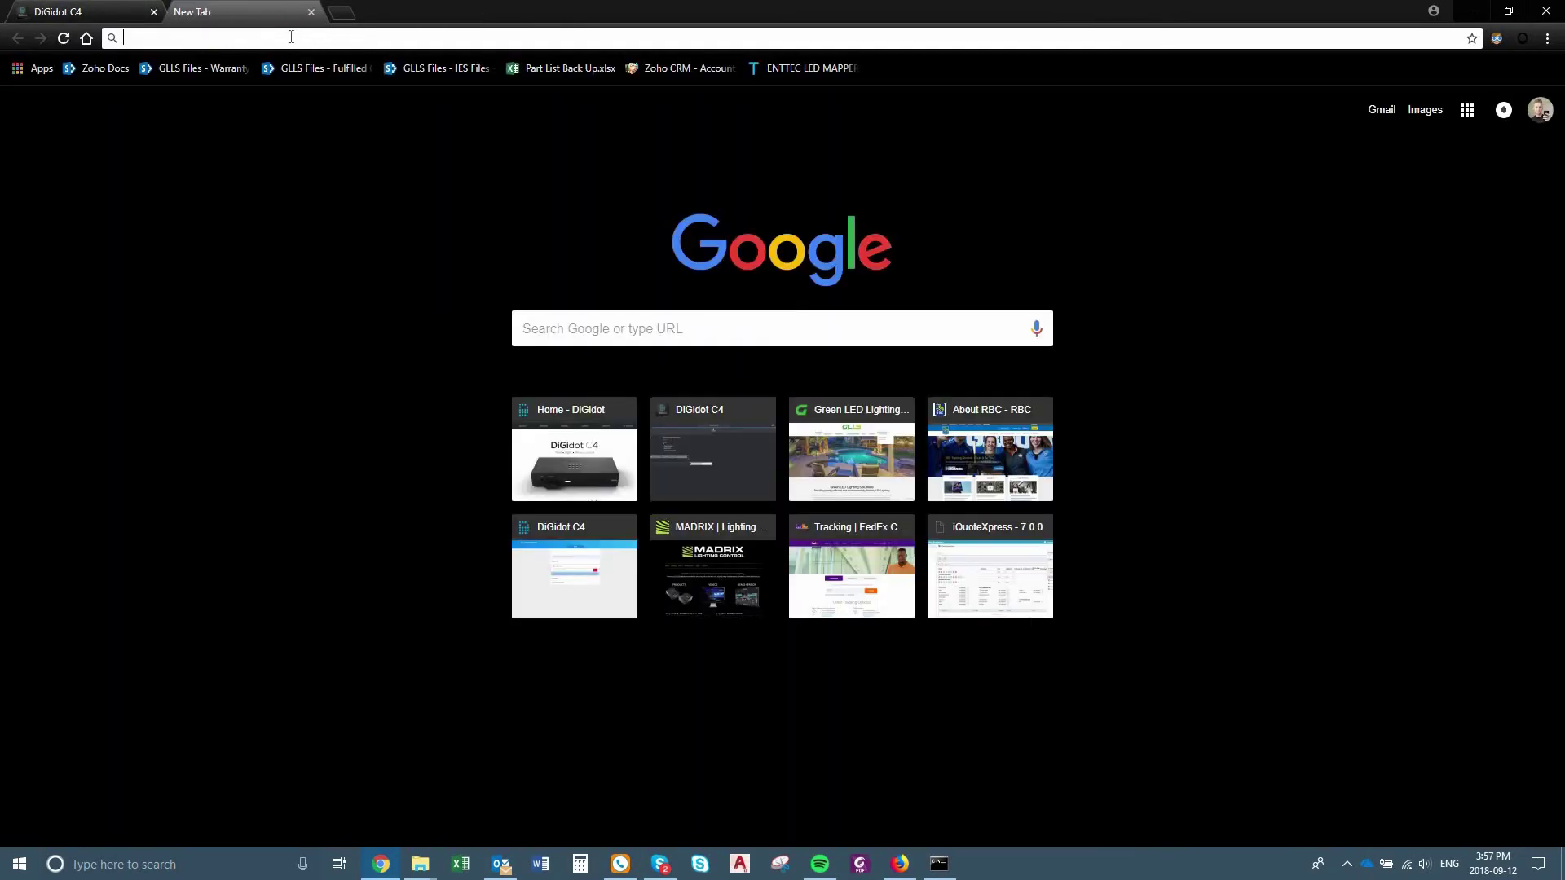
{"action": "type", "text": "inter"}
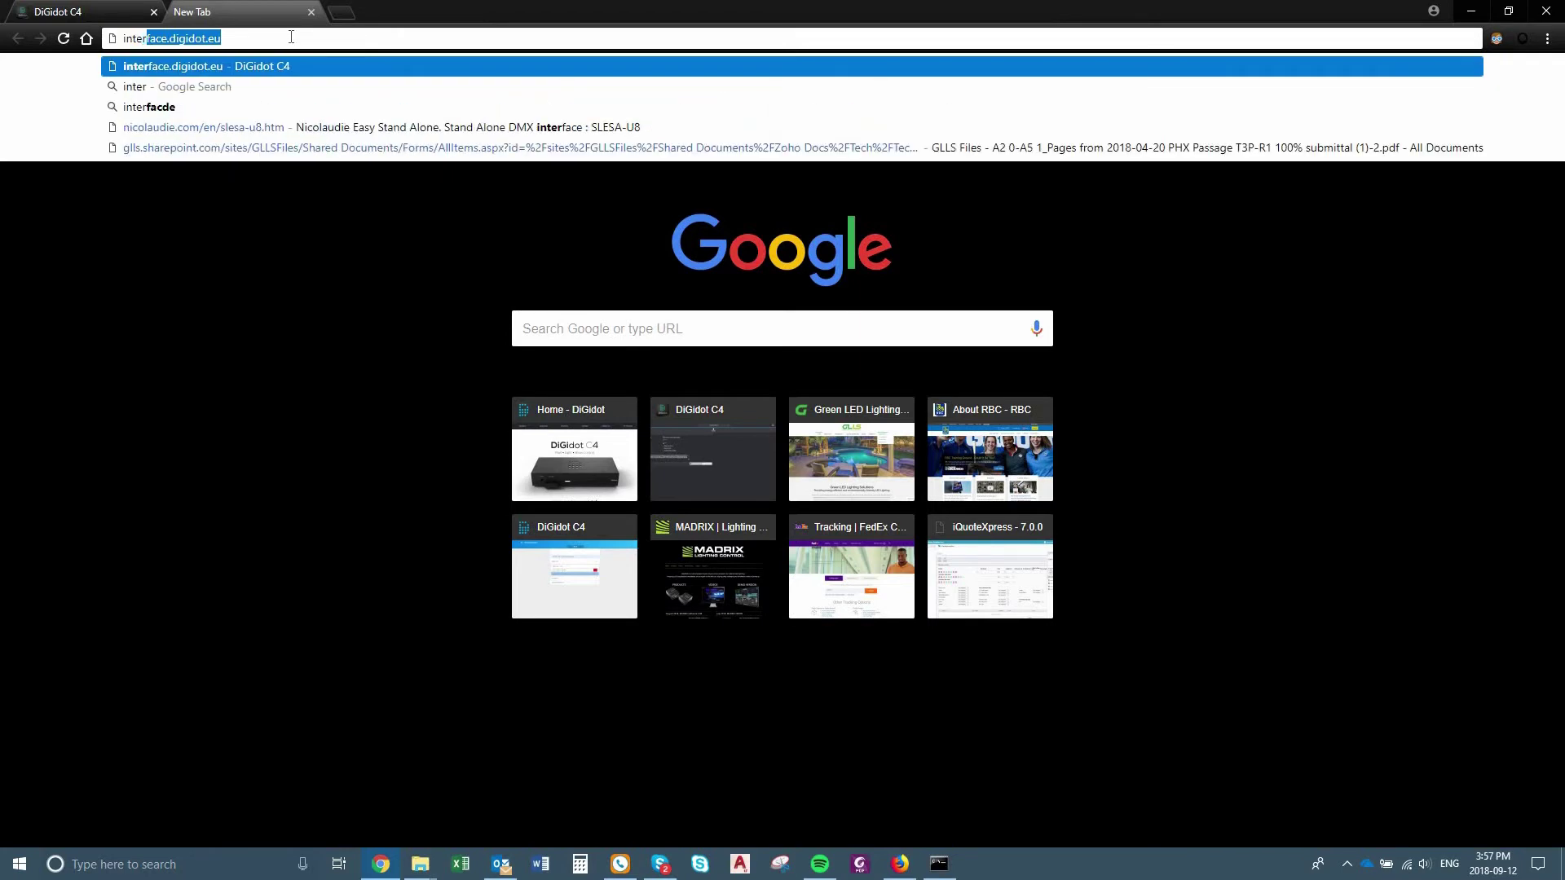
{"action": "key", "text": "Return"}
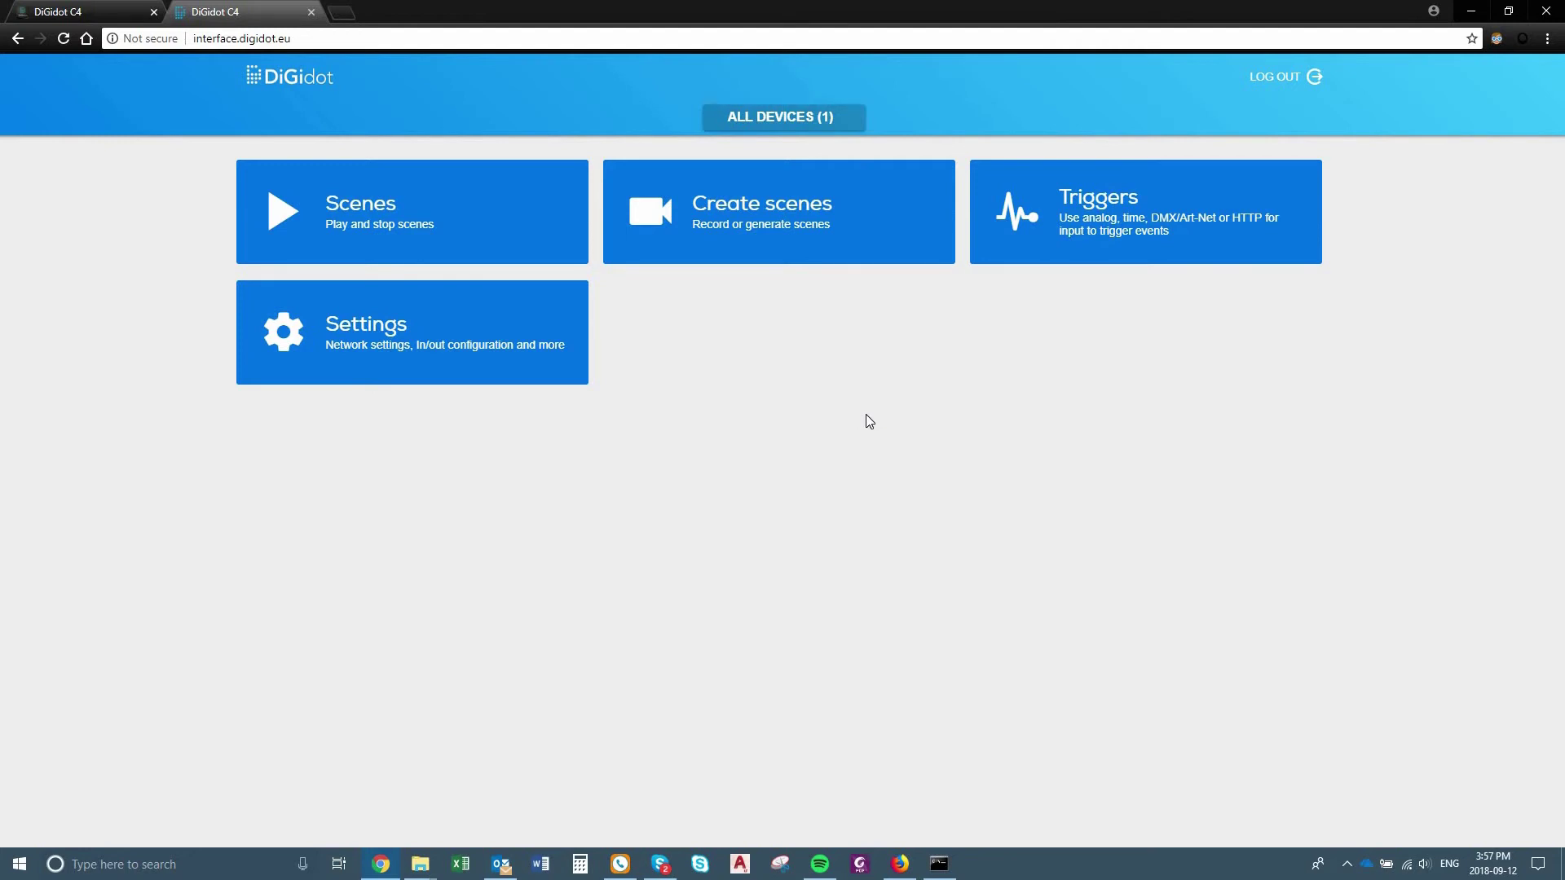
{"action": "left_click", "coordinate": [394, 338]}
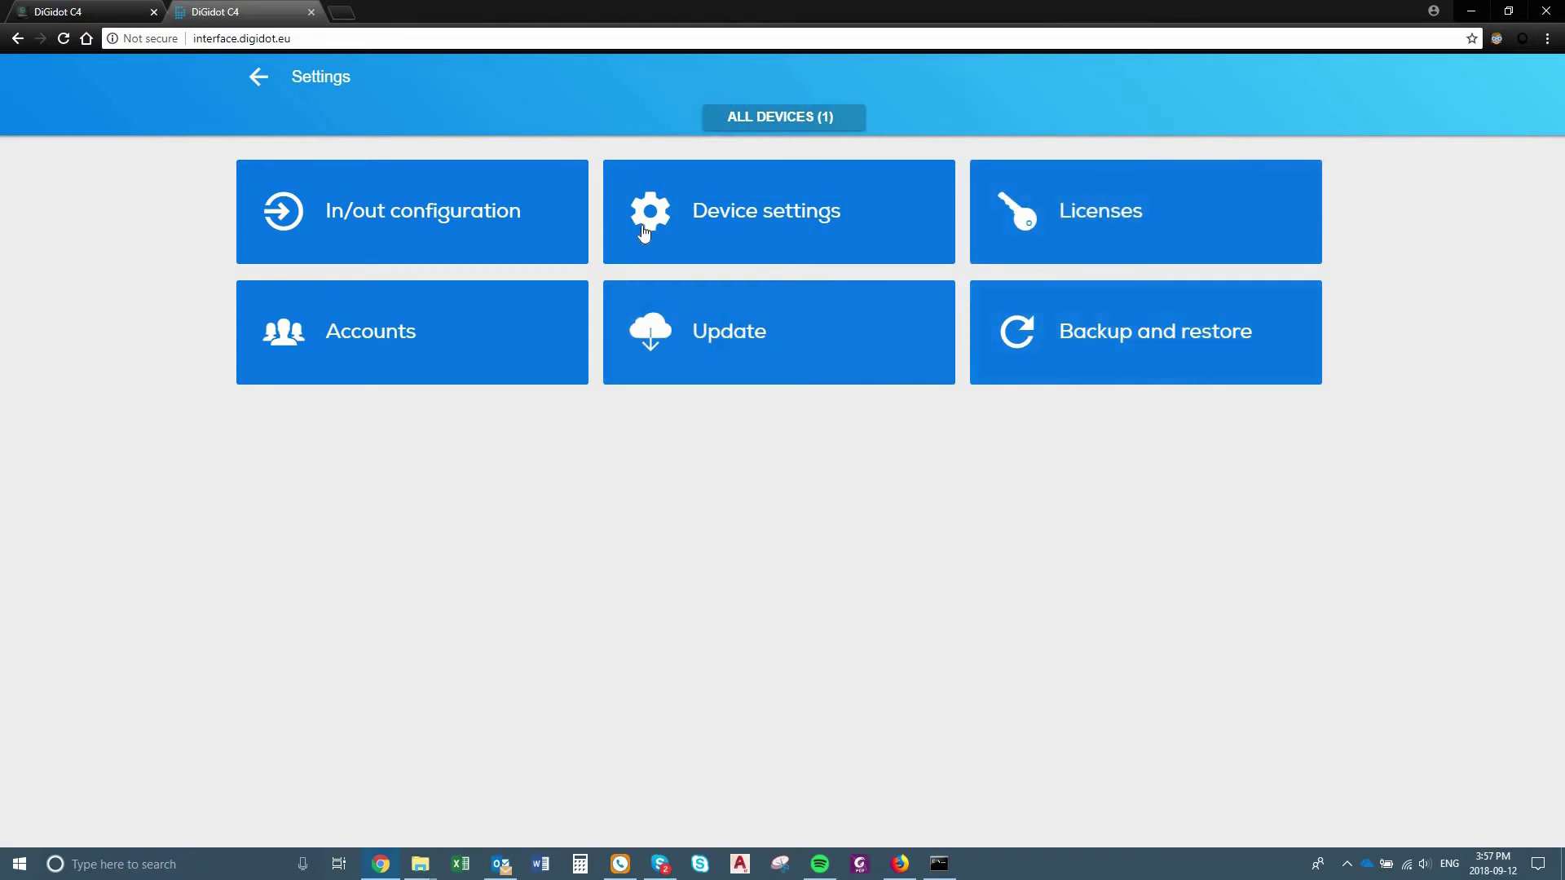
{"action": "left_click", "coordinate": [261, 77]}
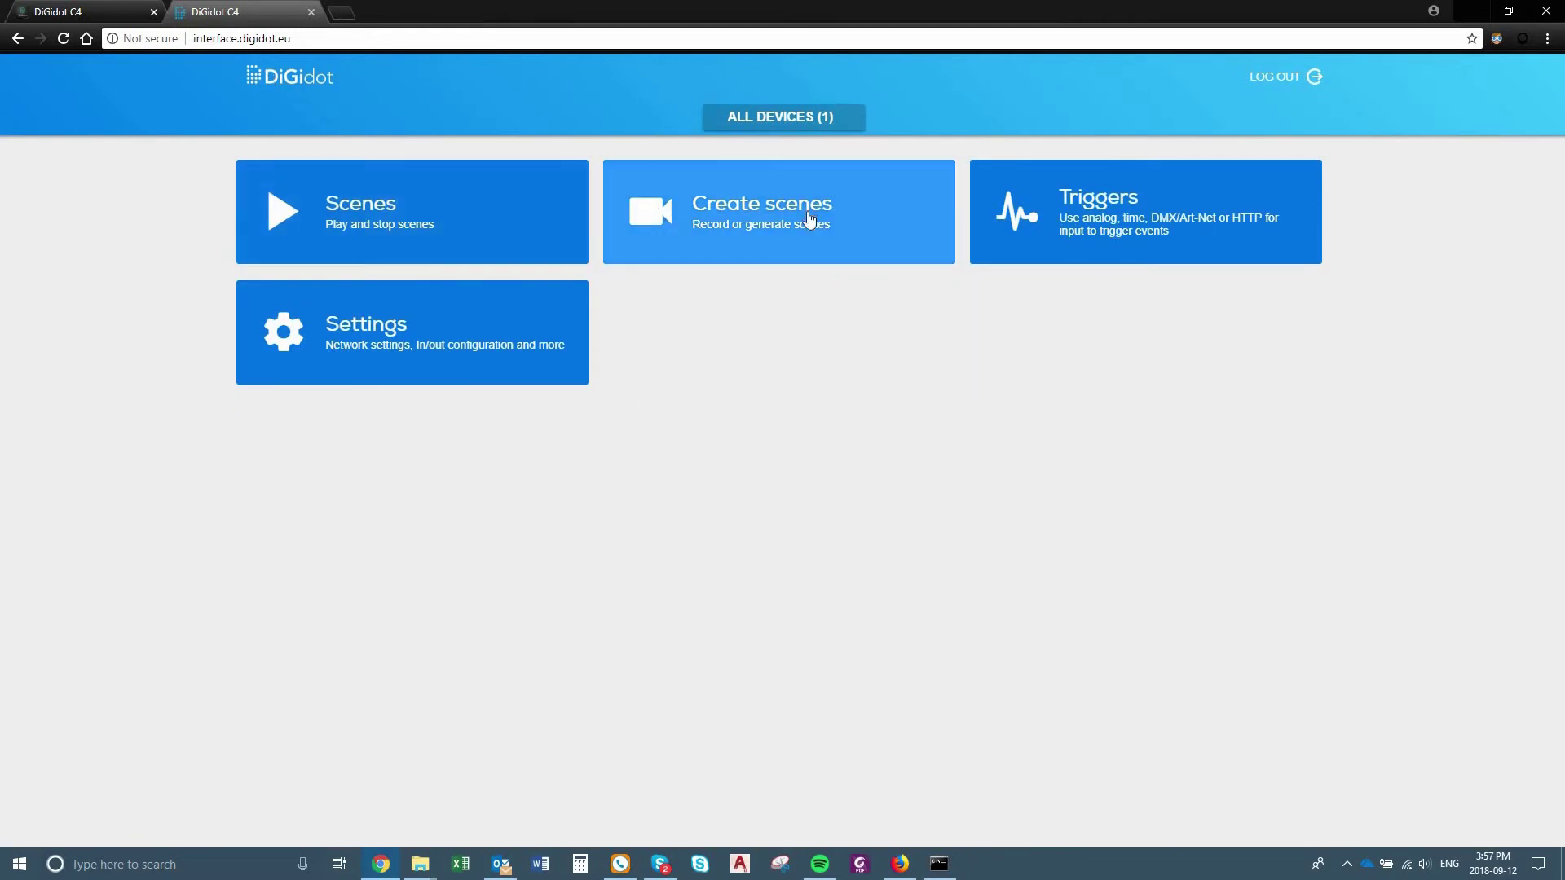
- Start a Static color scene and pick yellow (255,249,0) on the colour wheel
{"action": "left_click", "coordinate": [768, 223]}
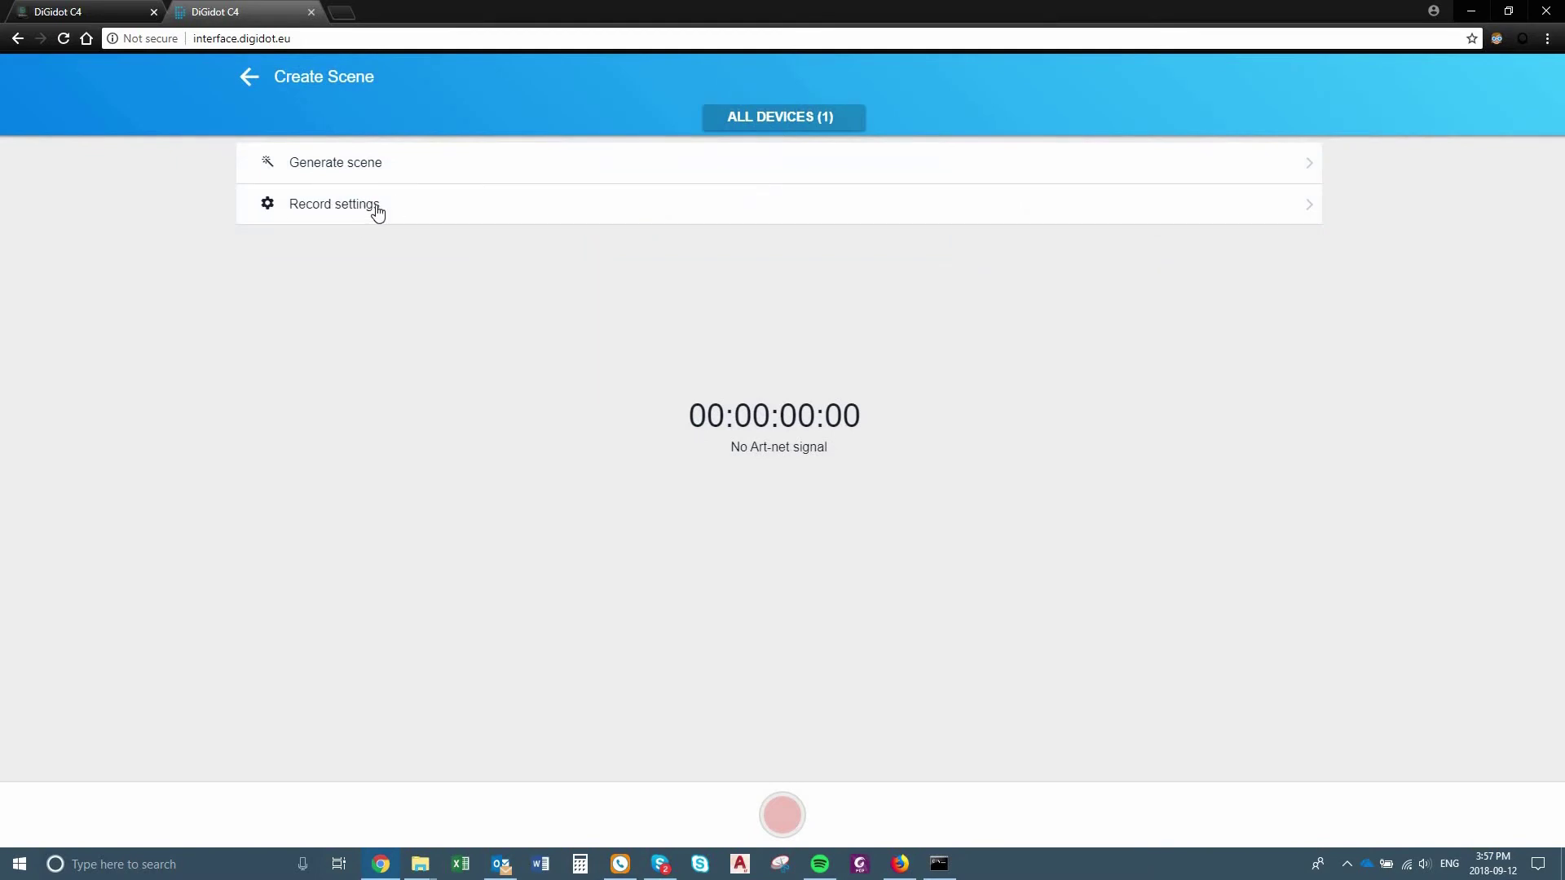
{"action": "left_click", "coordinate": [363, 172]}
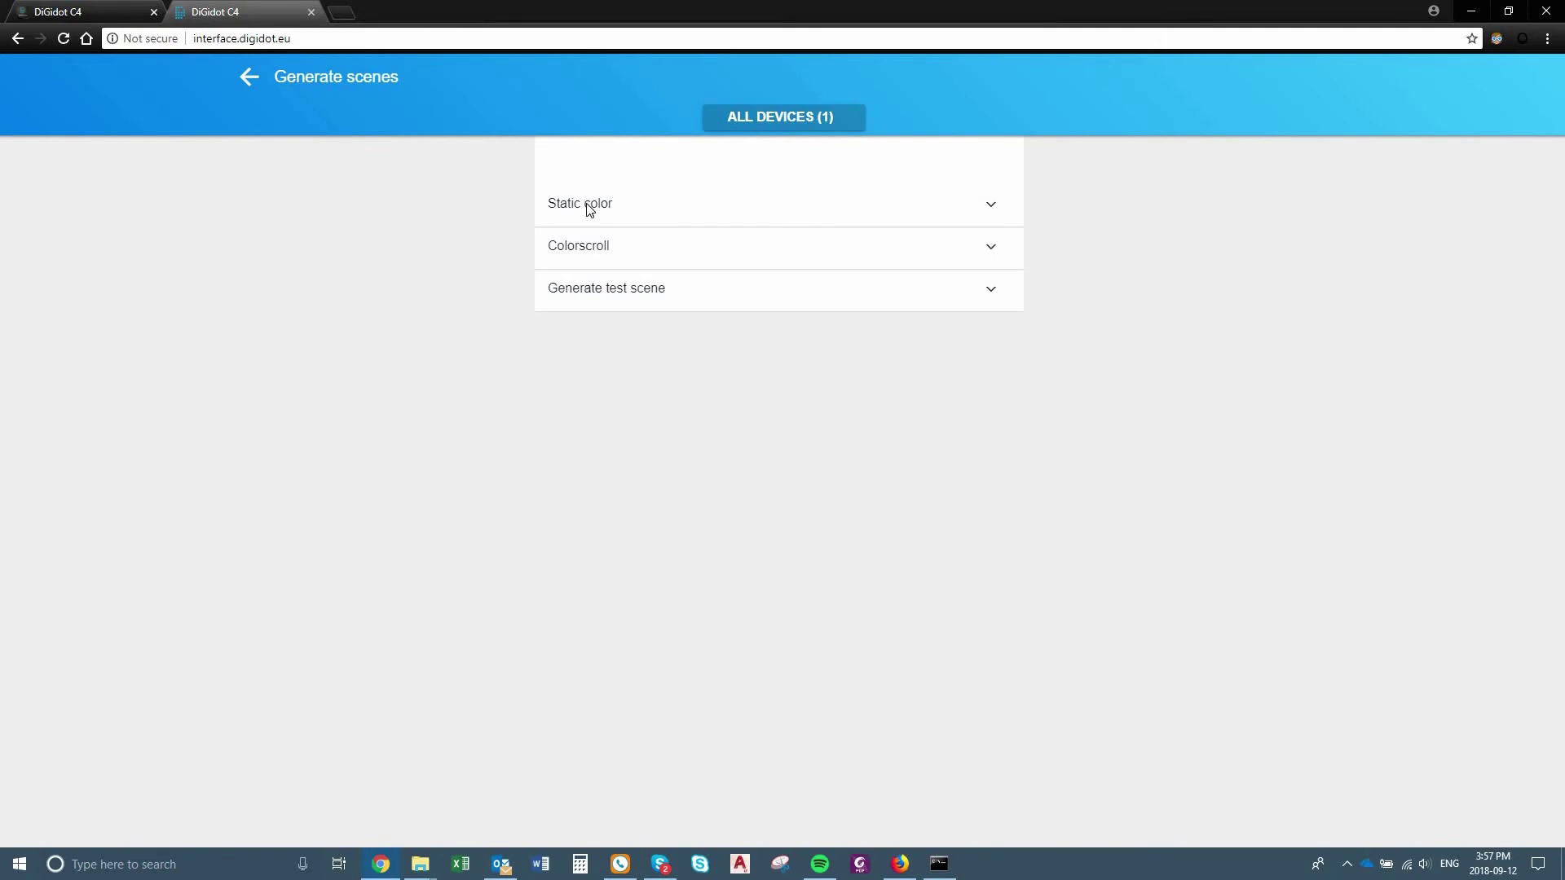
{"action": "left_click", "coordinate": [590, 210]}
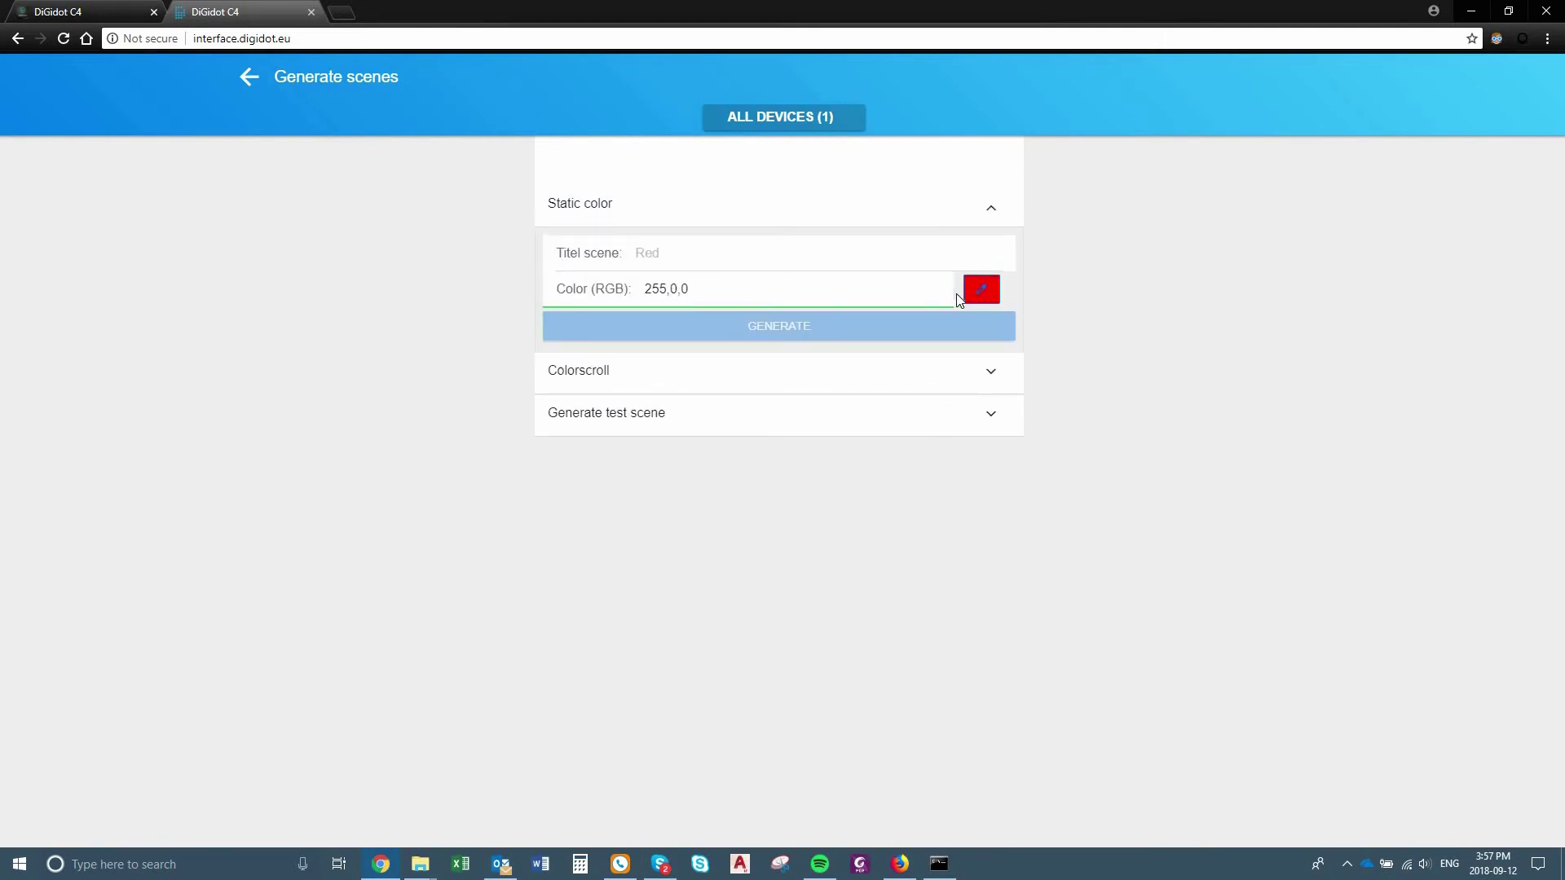
{"action": "left_click", "coordinate": [982, 287]}
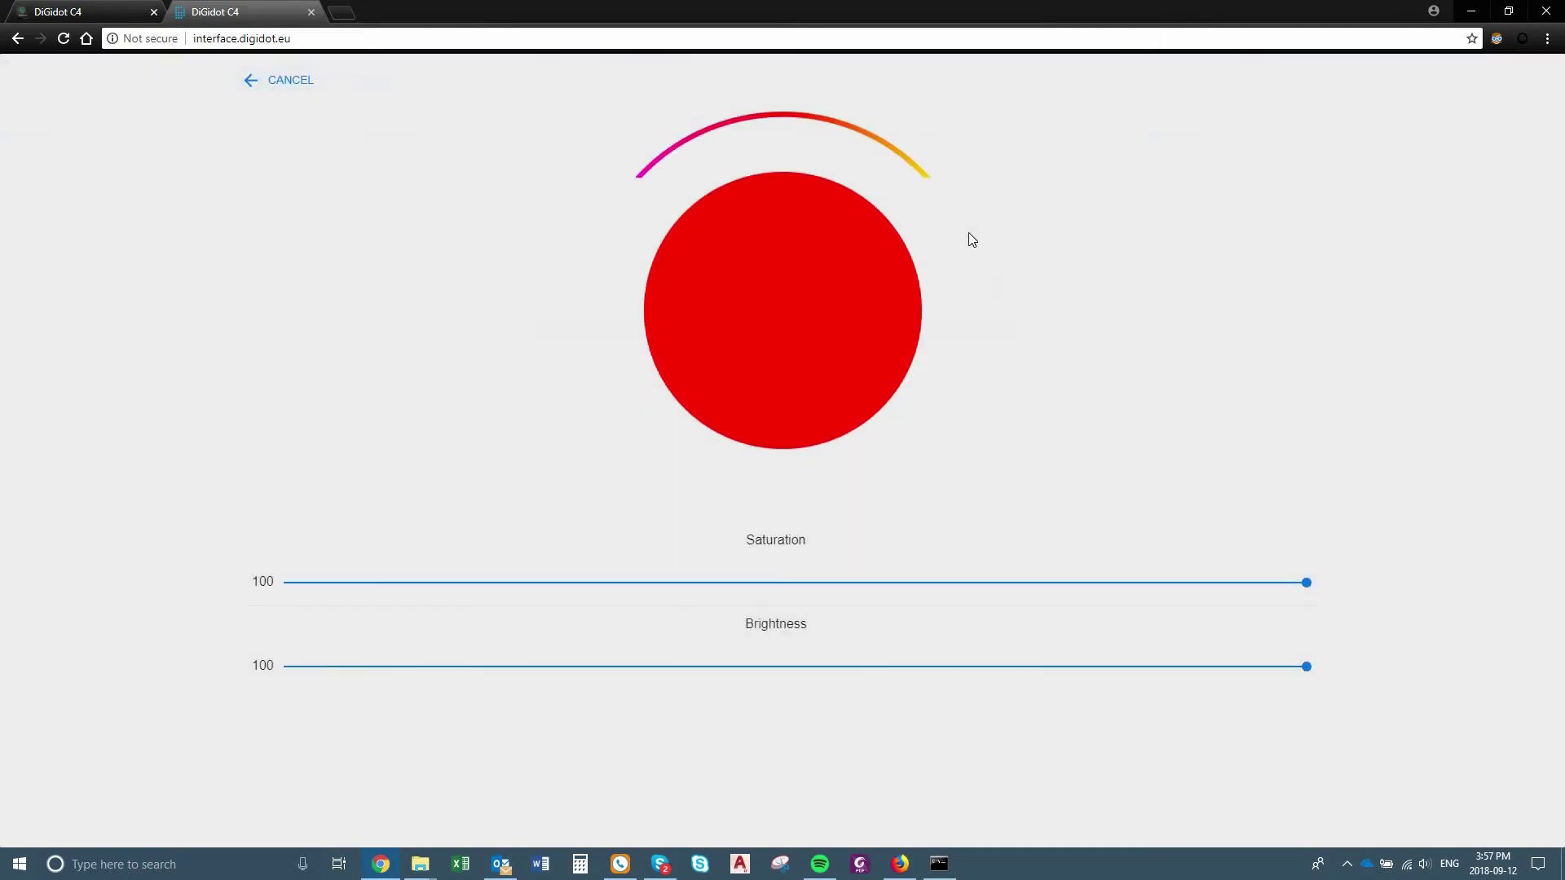
{"action": "left_click", "coordinate": [588, 244]}
{"action": "left_click_drag", "start_coordinate": [589, 244], "coordinate": [957, 203]}
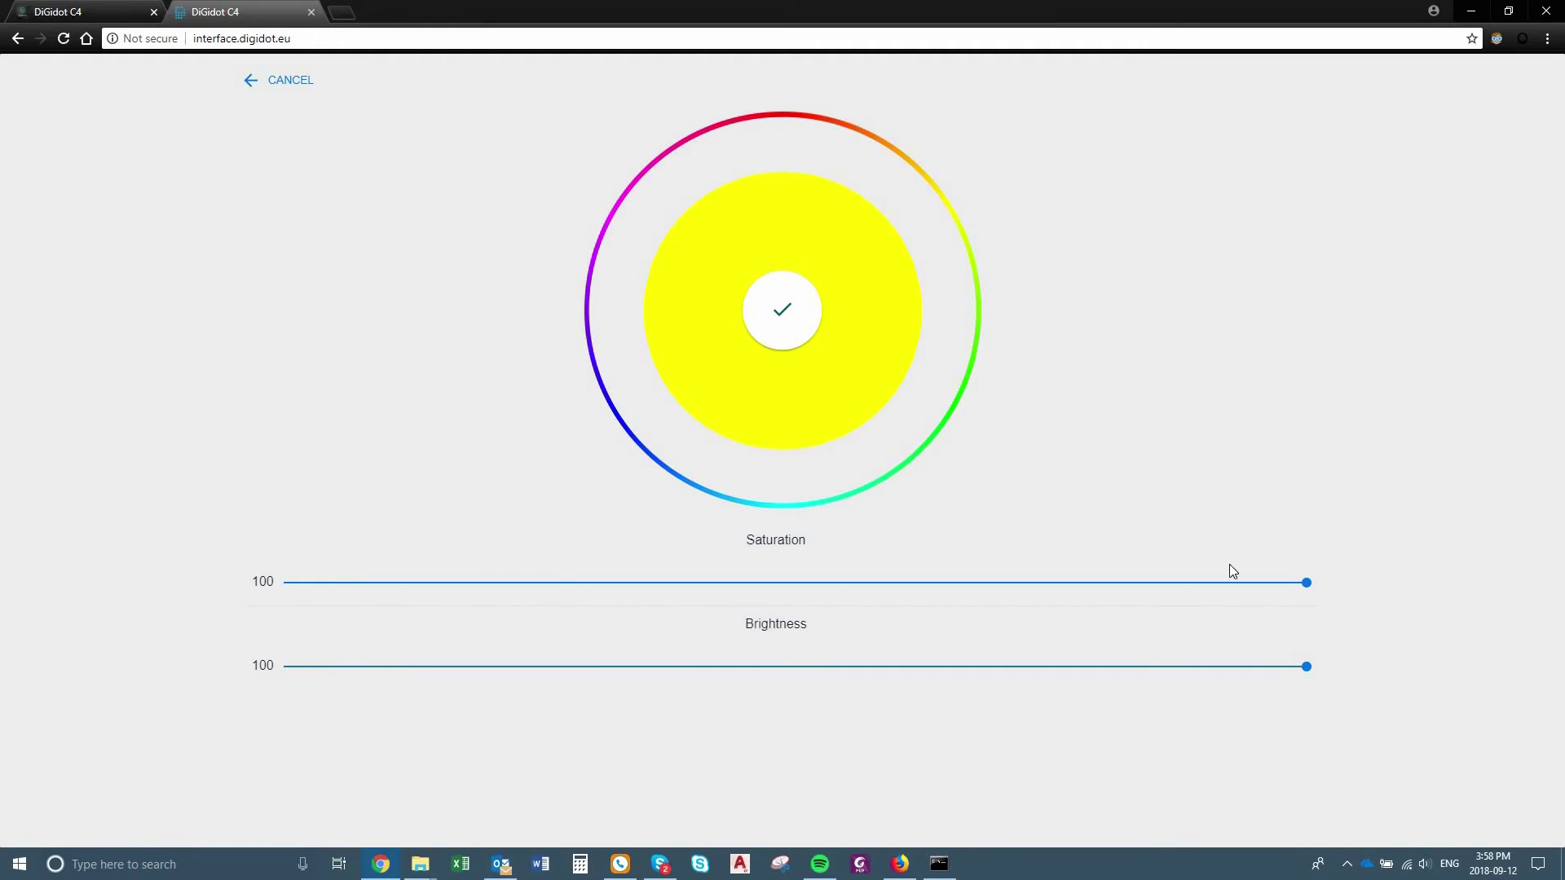
{"action": "mouse_move", "coordinate": [1305, 586]}
{"action": "left_mouse_down"}
{"action": "mouse_move", "coordinate": [866, 587]}
{"action": "mouse_move", "coordinate": [303, 619]}
{"action": "mouse_move", "coordinate": [1286, 584]}
{"action": "left_mouse_up"}
{"action": "left_click_drag", "start_coordinate": [1309, 669], "coordinate": [1417, 668]}
{"action": "left_click", "coordinate": [782, 314]}
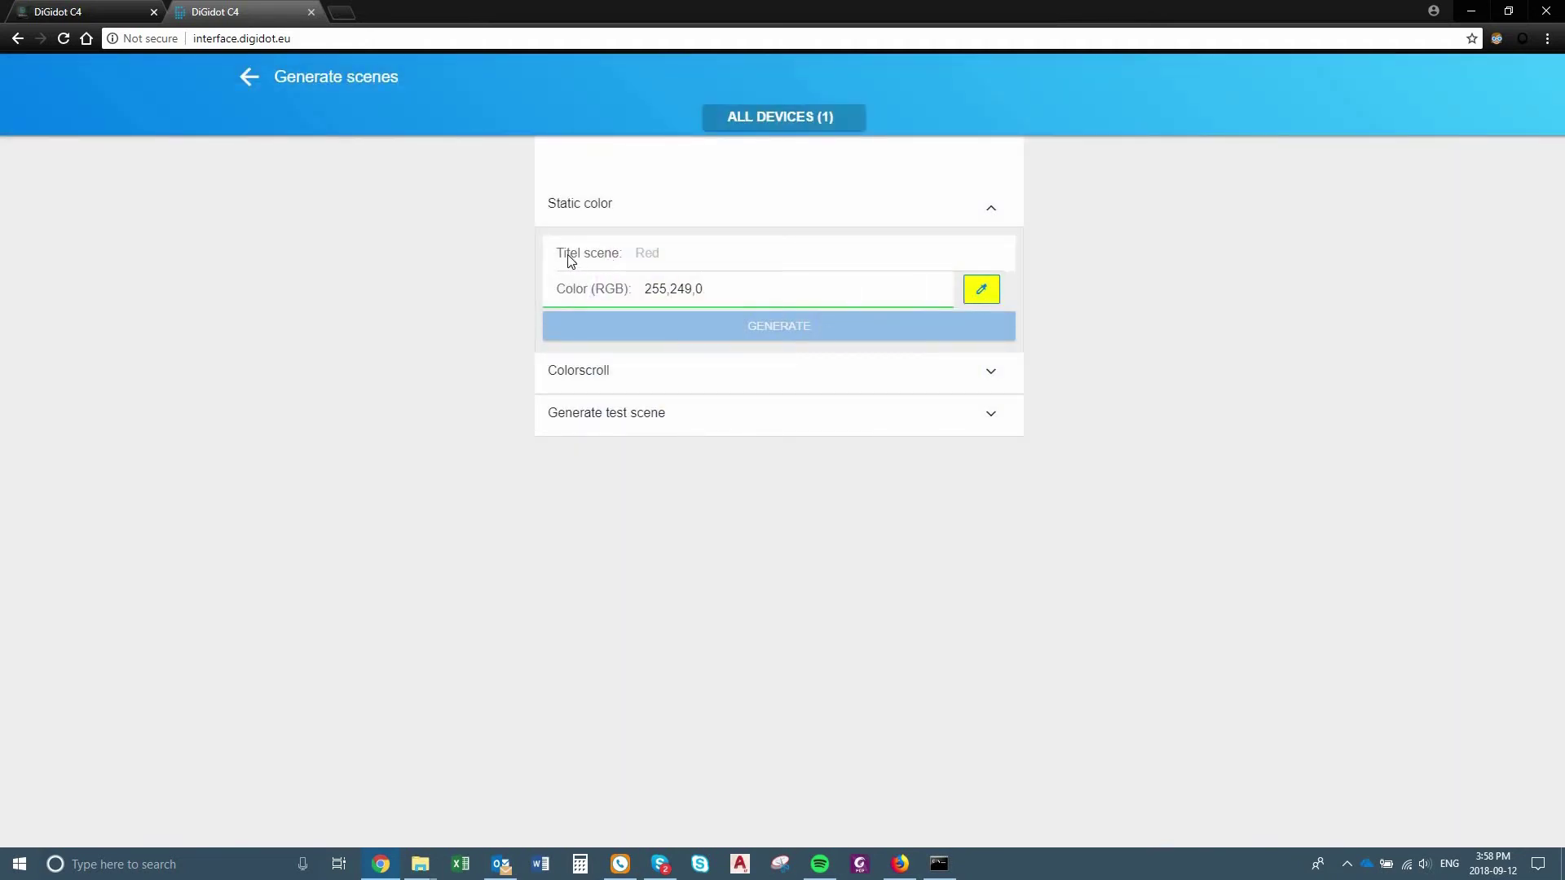
- Title the scene 'yellow' and generate it
{"action": "left_click", "coordinate": [662, 256]}
{"action": "type", "text": "yellow"}
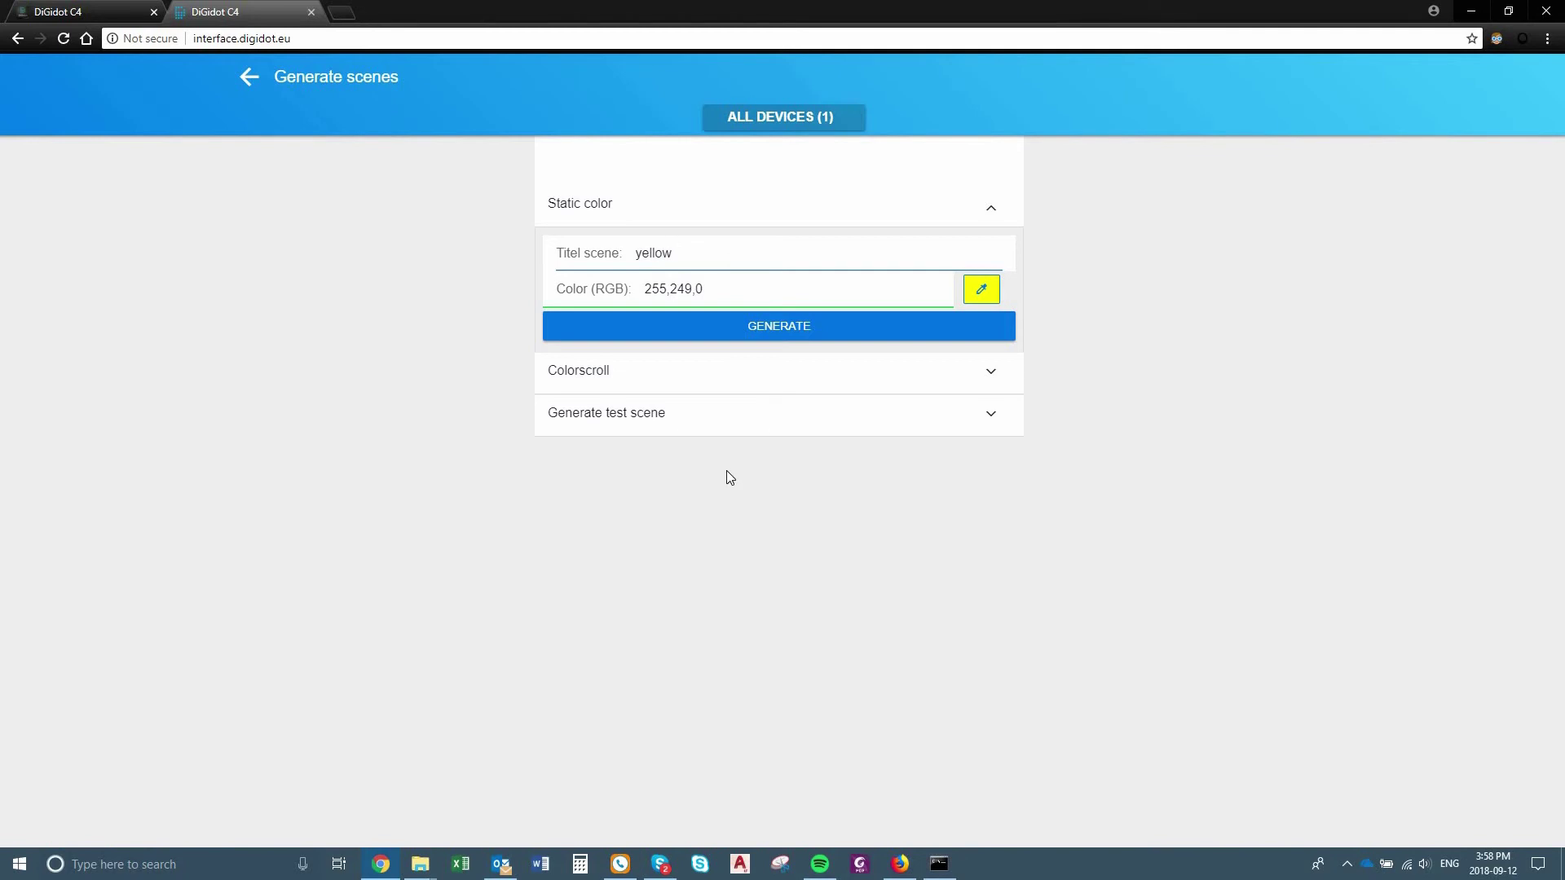
{"action": "left_click", "coordinate": [815, 330]}
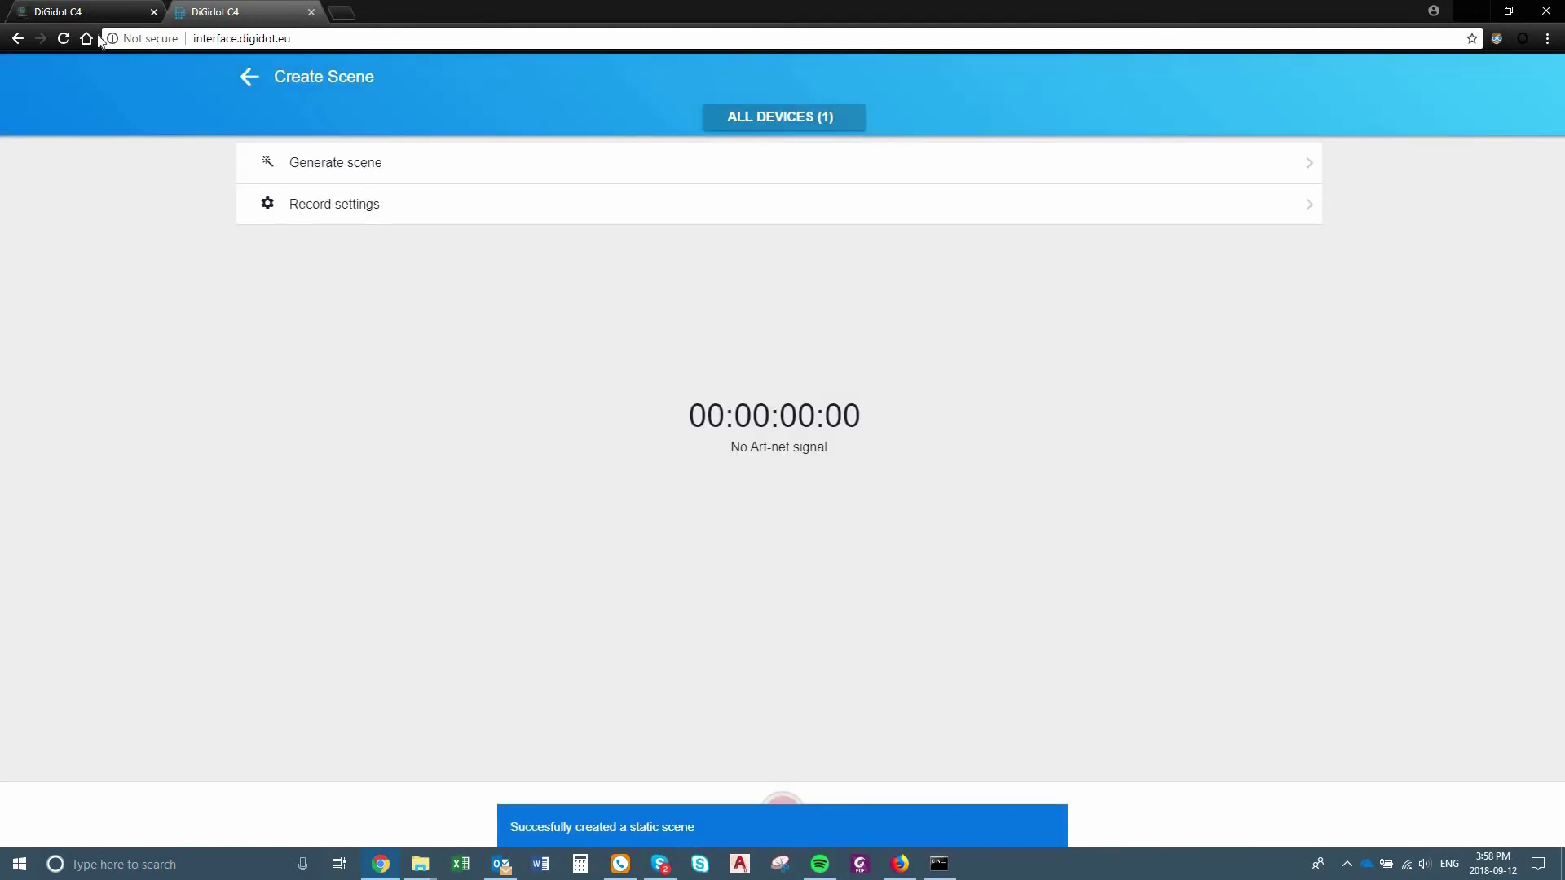
- Open the stored scenes list and play the yellow scene
{"action": "left_click", "coordinate": [252, 79]}
{"action": "left_click", "coordinate": [297, 244]}
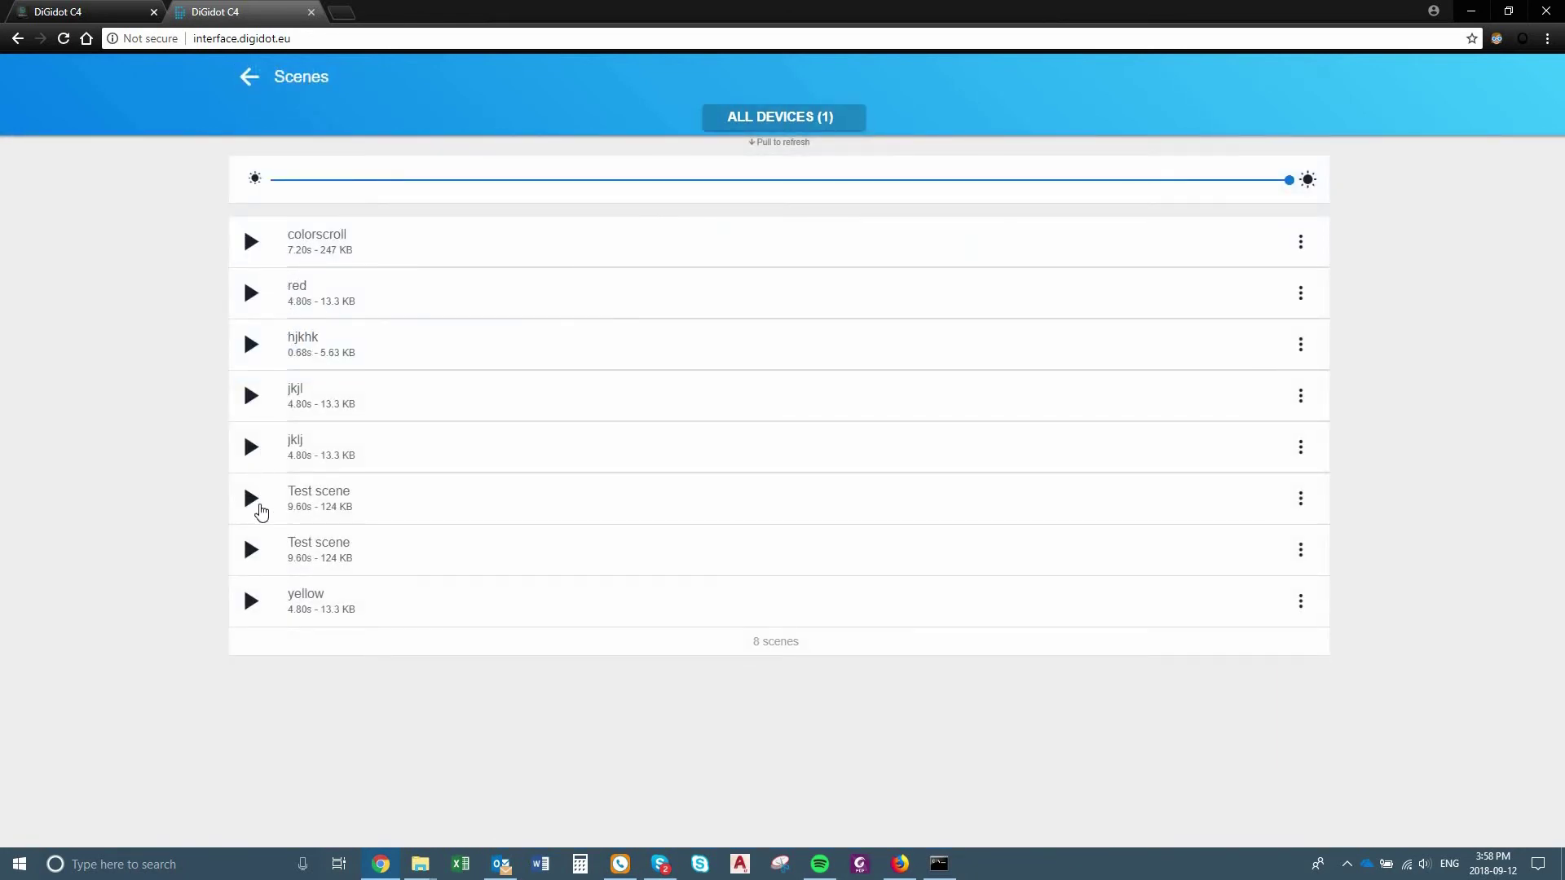
{"action": "left_click", "coordinate": [252, 605]}
- Delete the colorscroll scene, lower the output brightness, and return home
{"action": "left_click", "coordinate": [1301, 242]}
{"action": "left_click", "coordinate": [660, 768]}
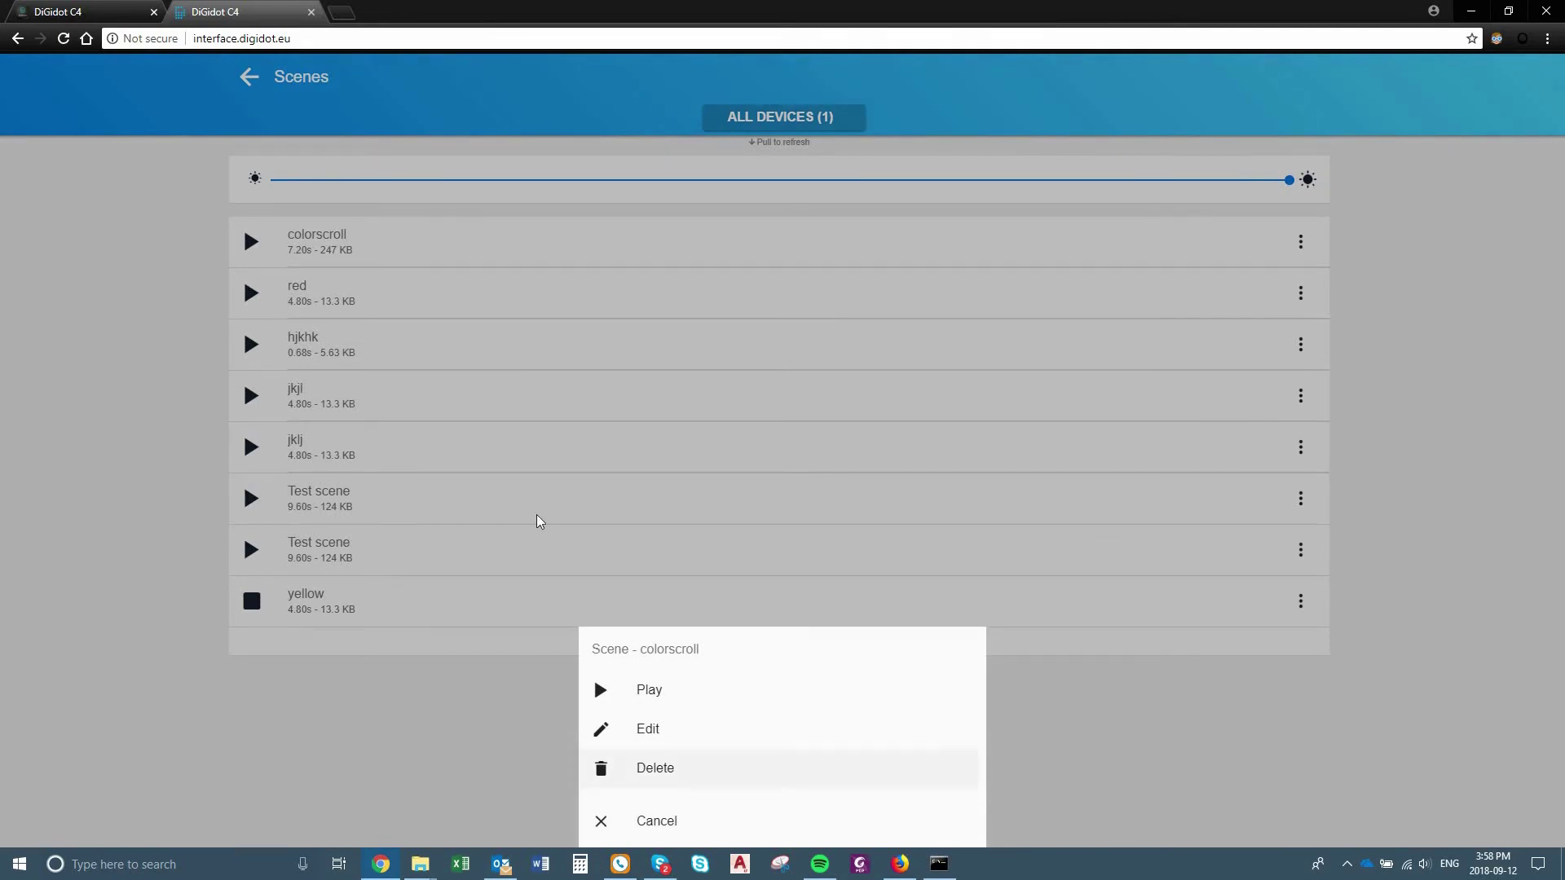
{"action": "mouse_move", "coordinate": [1288, 180]}
{"action": "left_mouse_down"}
{"action": "mouse_move", "coordinate": [297, 193]}
{"action": "mouse_move", "coordinate": [1296, 196]}
{"action": "left_mouse_up"}
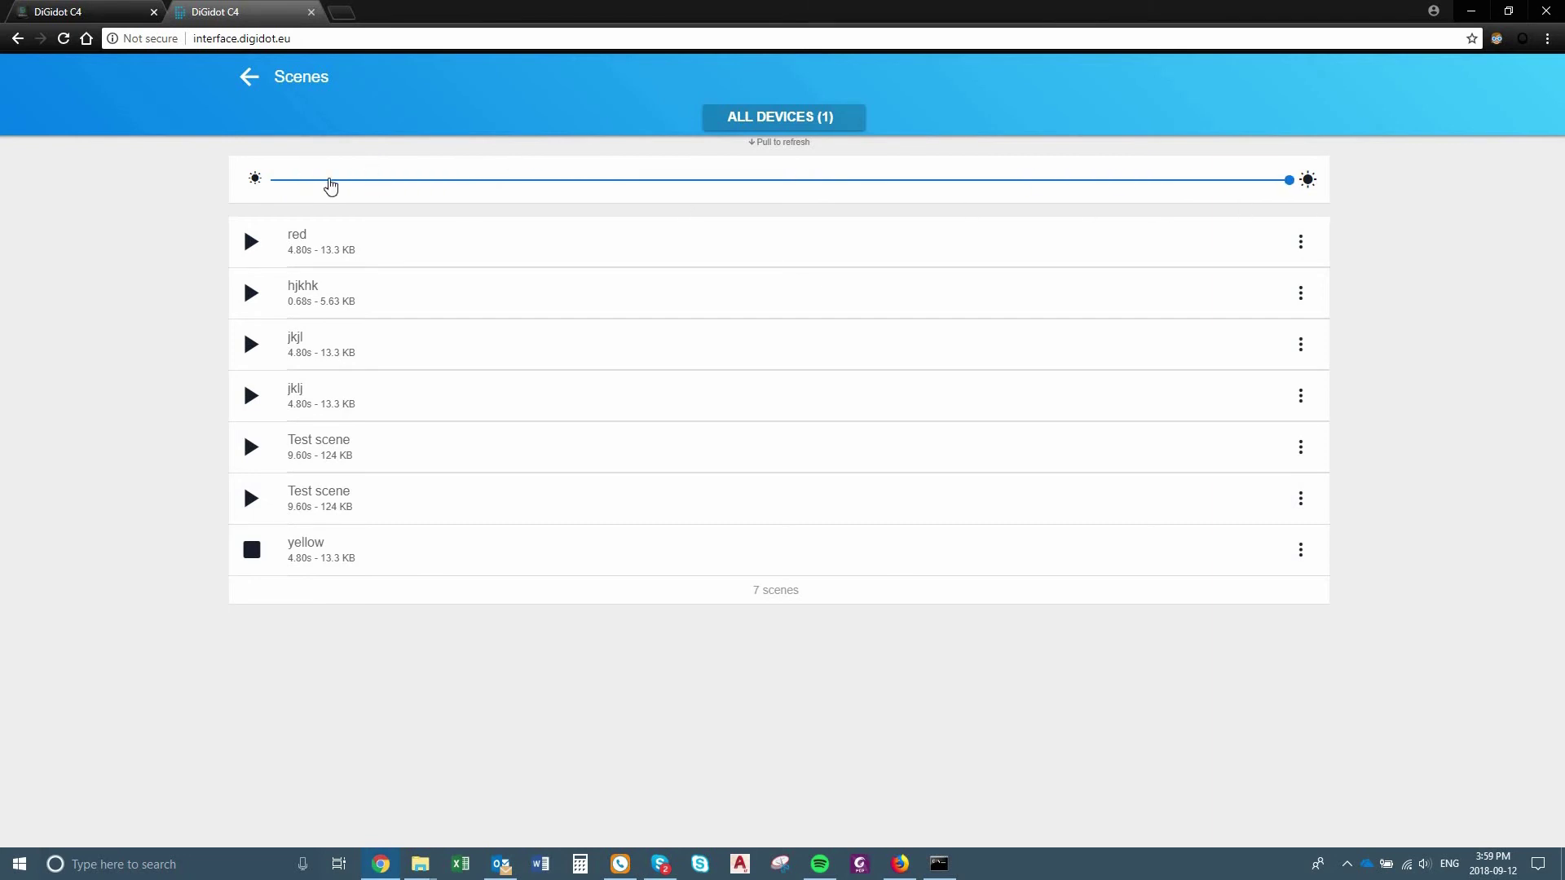
{"action": "left_click", "coordinate": [248, 77]}
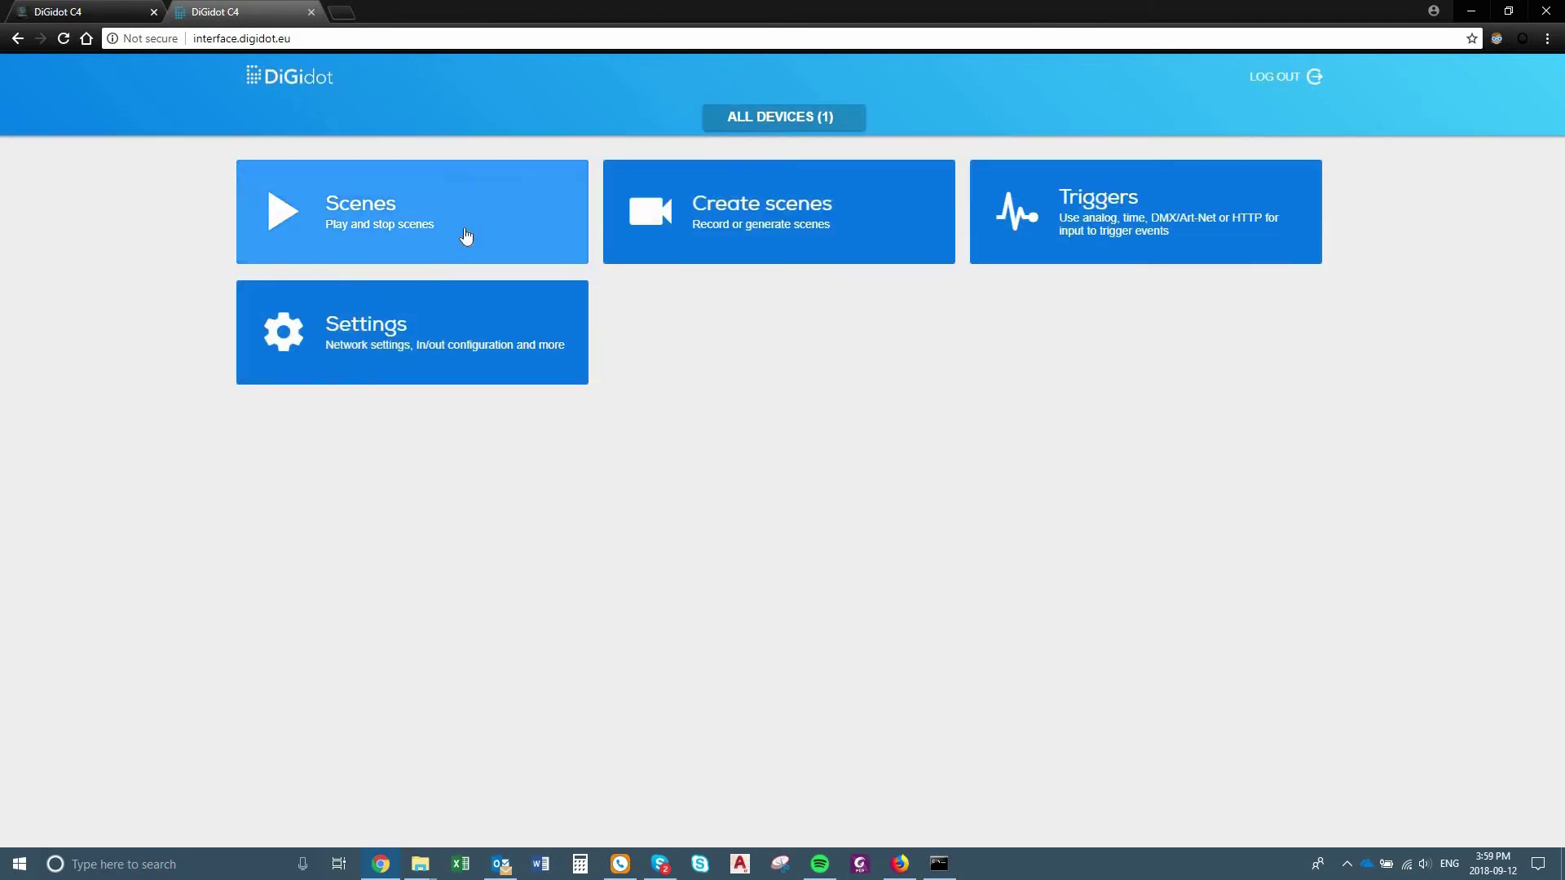
{"action": "left_click", "coordinate": [1126, 223]}
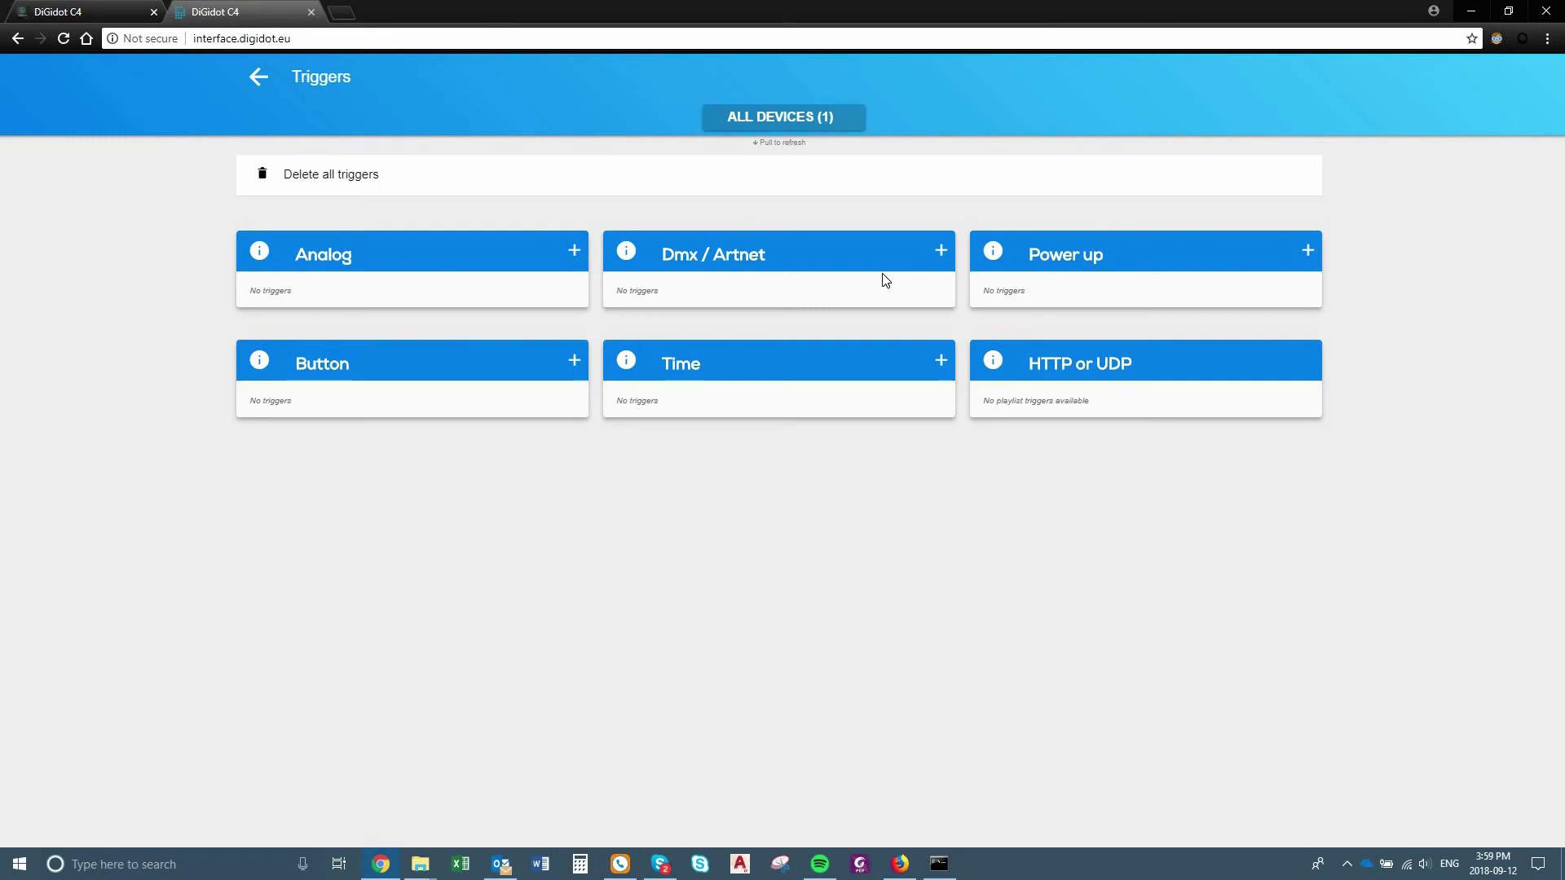
{"action": "left_click", "coordinate": [279, 75]}
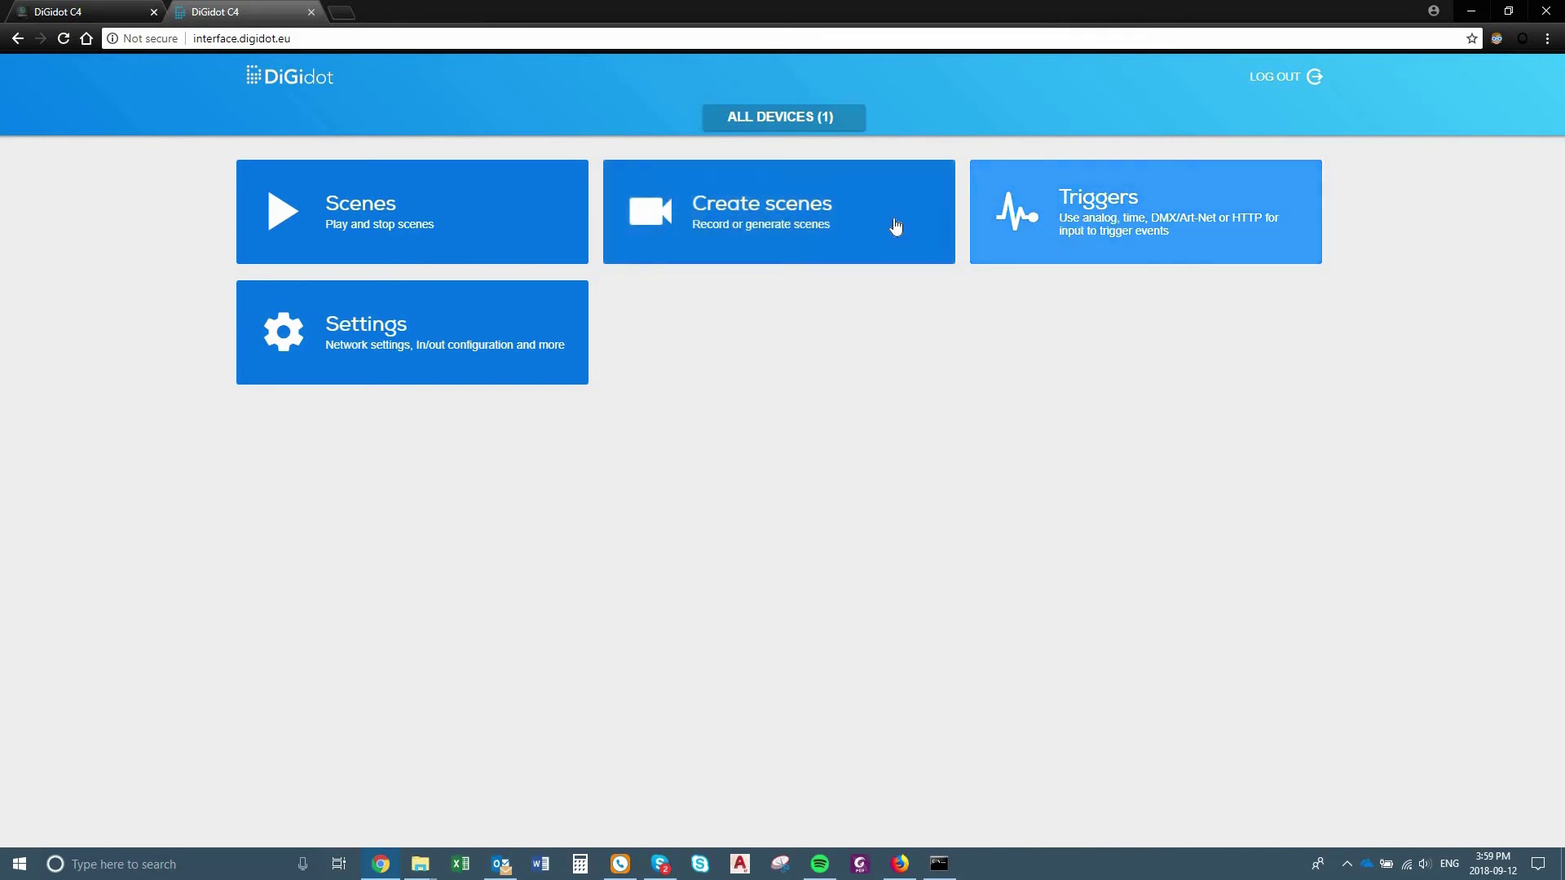
- Go from Create scenes to the Generate scene list of generators
{"action": "left_click", "coordinate": [738, 219]}
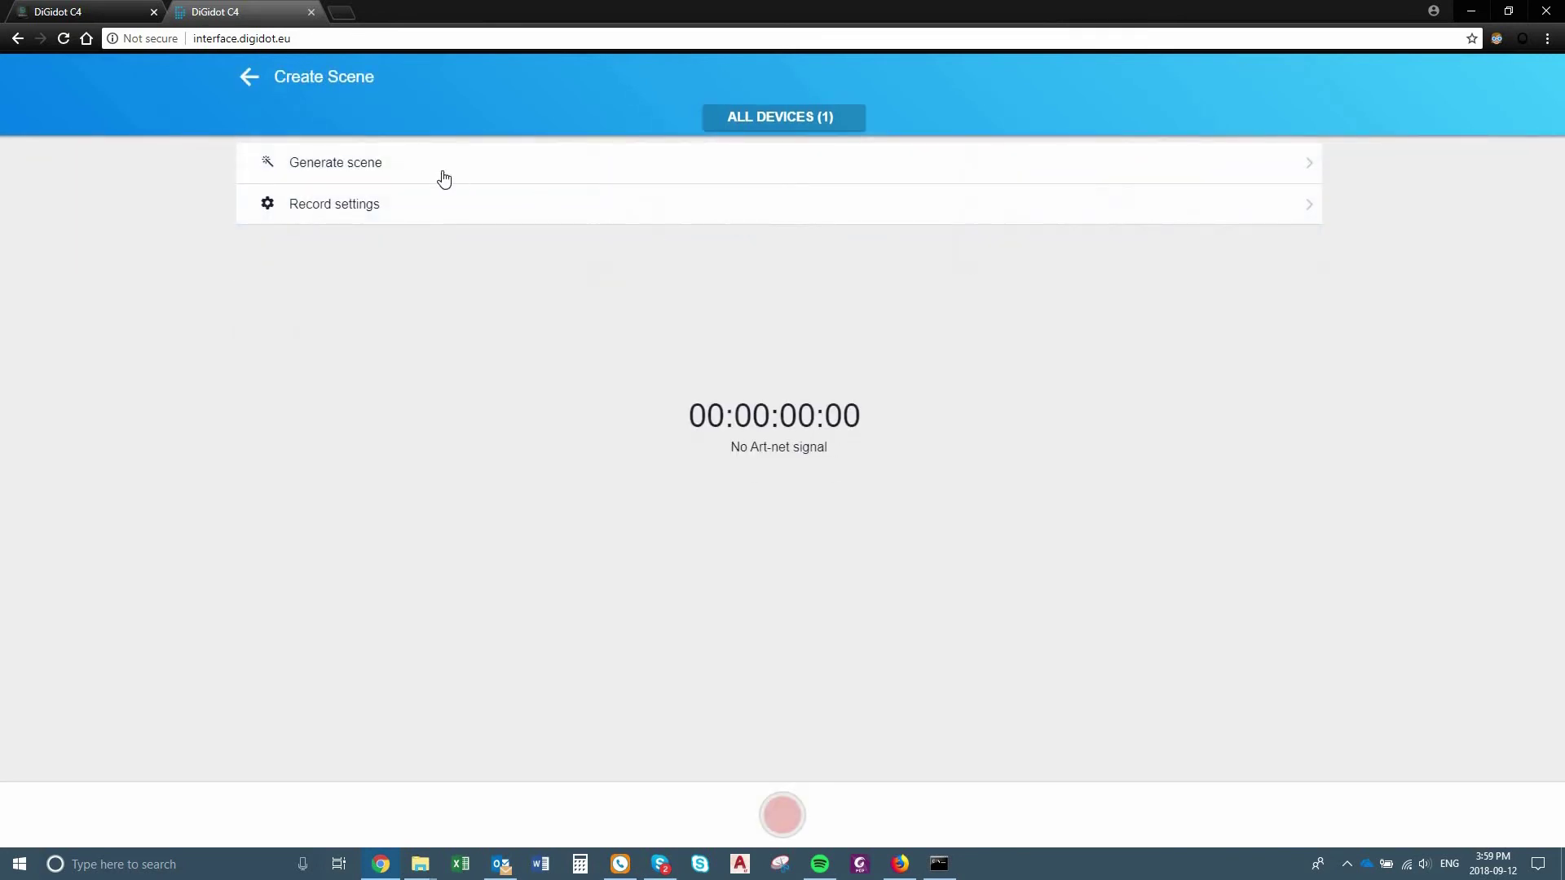
{"action": "left_click", "coordinate": [410, 151]}
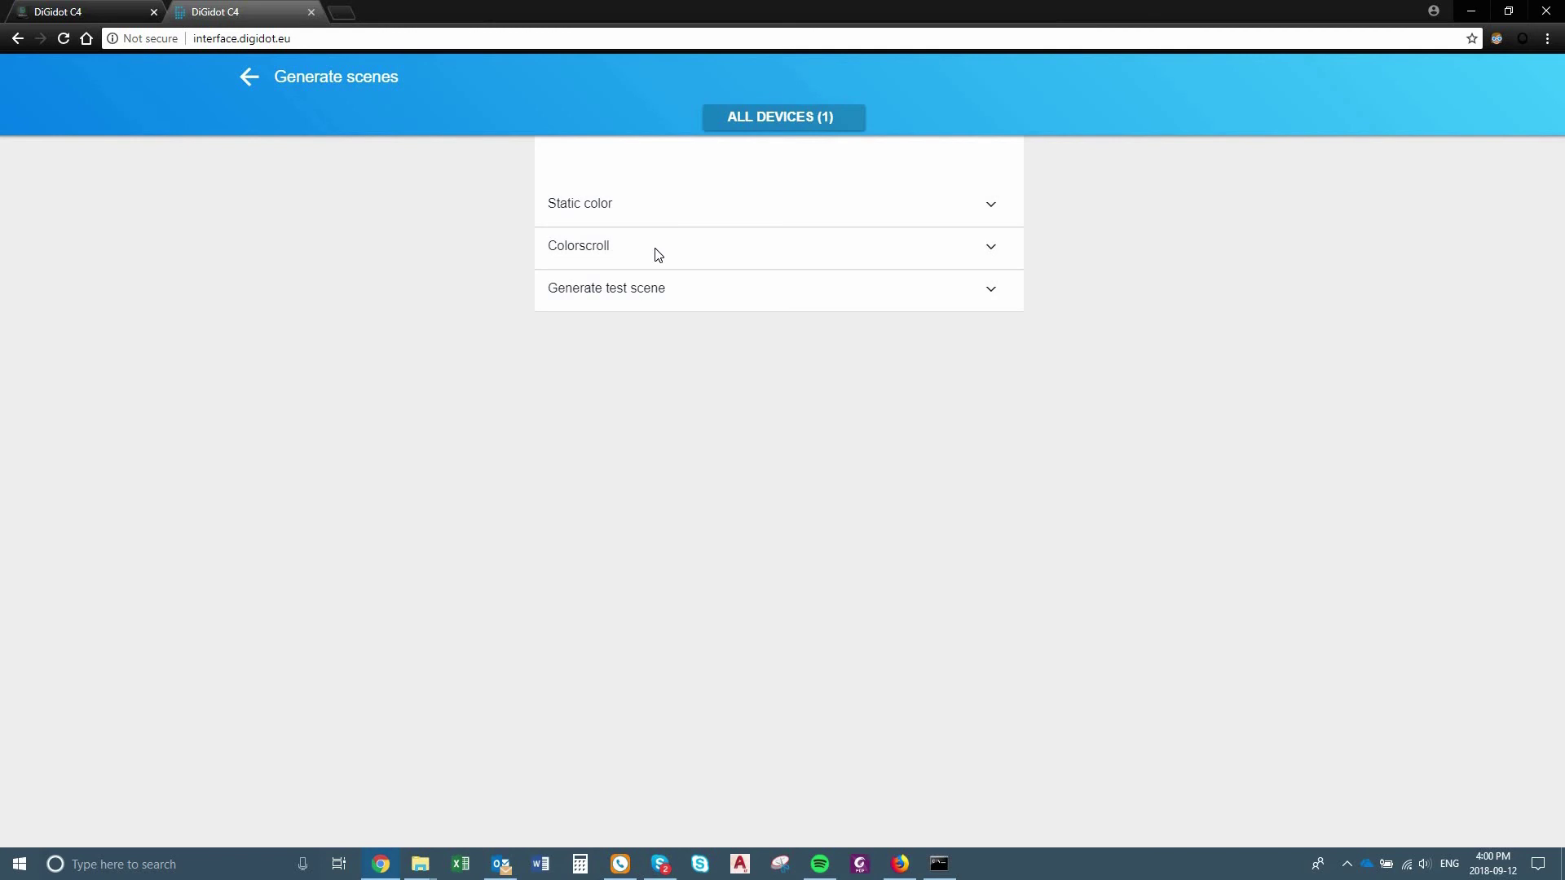
- Look over the Colorscroll generator's direction and title options without generating, then go home
{"action": "left_click", "coordinate": [659, 255]}
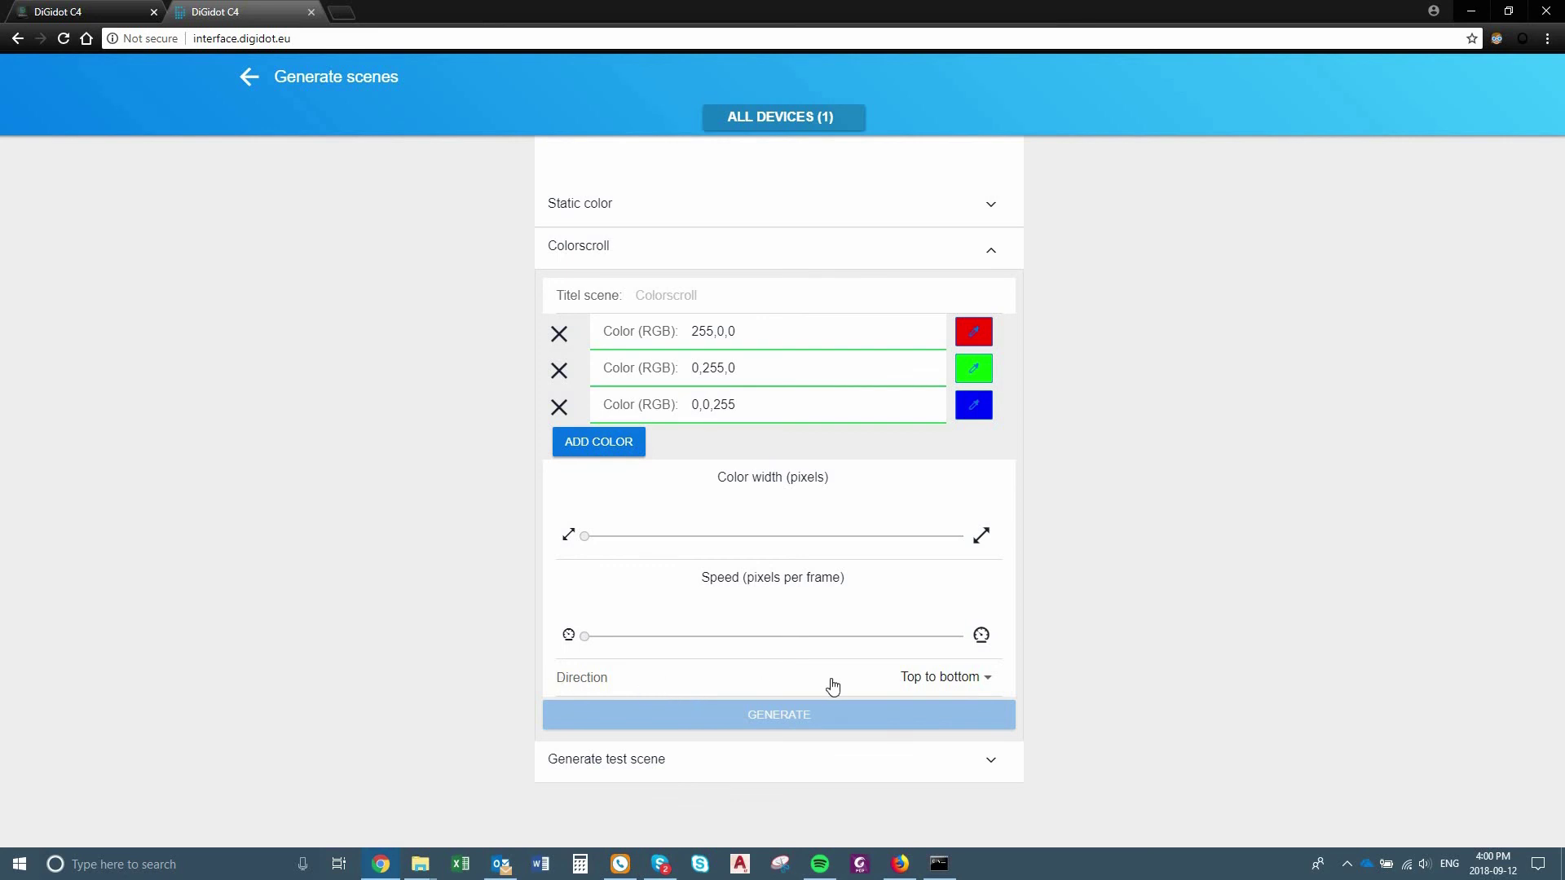
{"action": "left_click", "coordinate": [923, 679]}
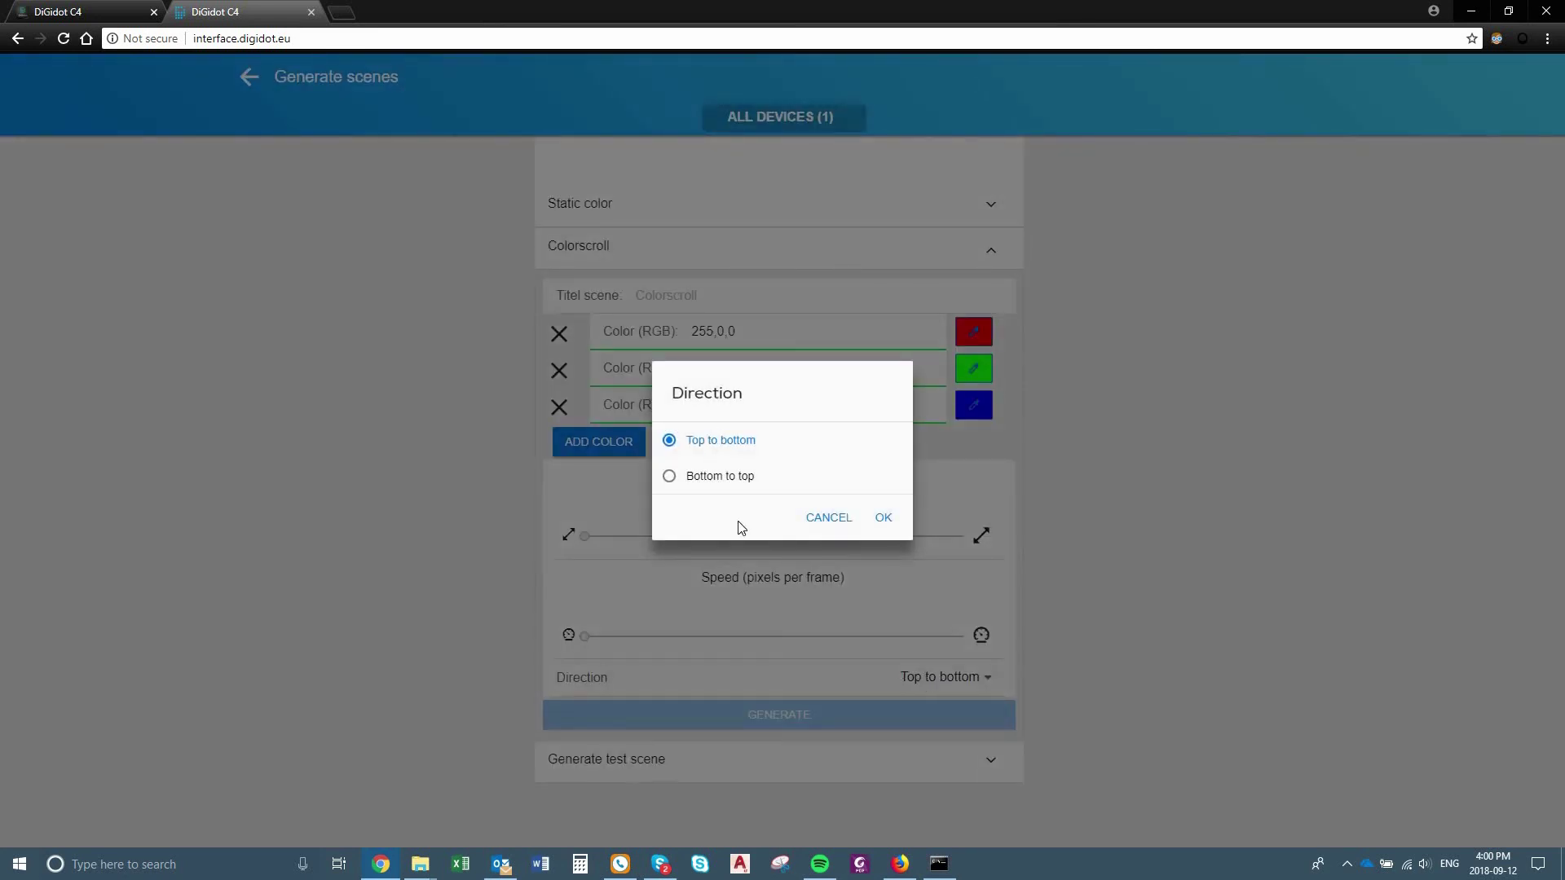
{"action": "left_click", "coordinate": [830, 523]}
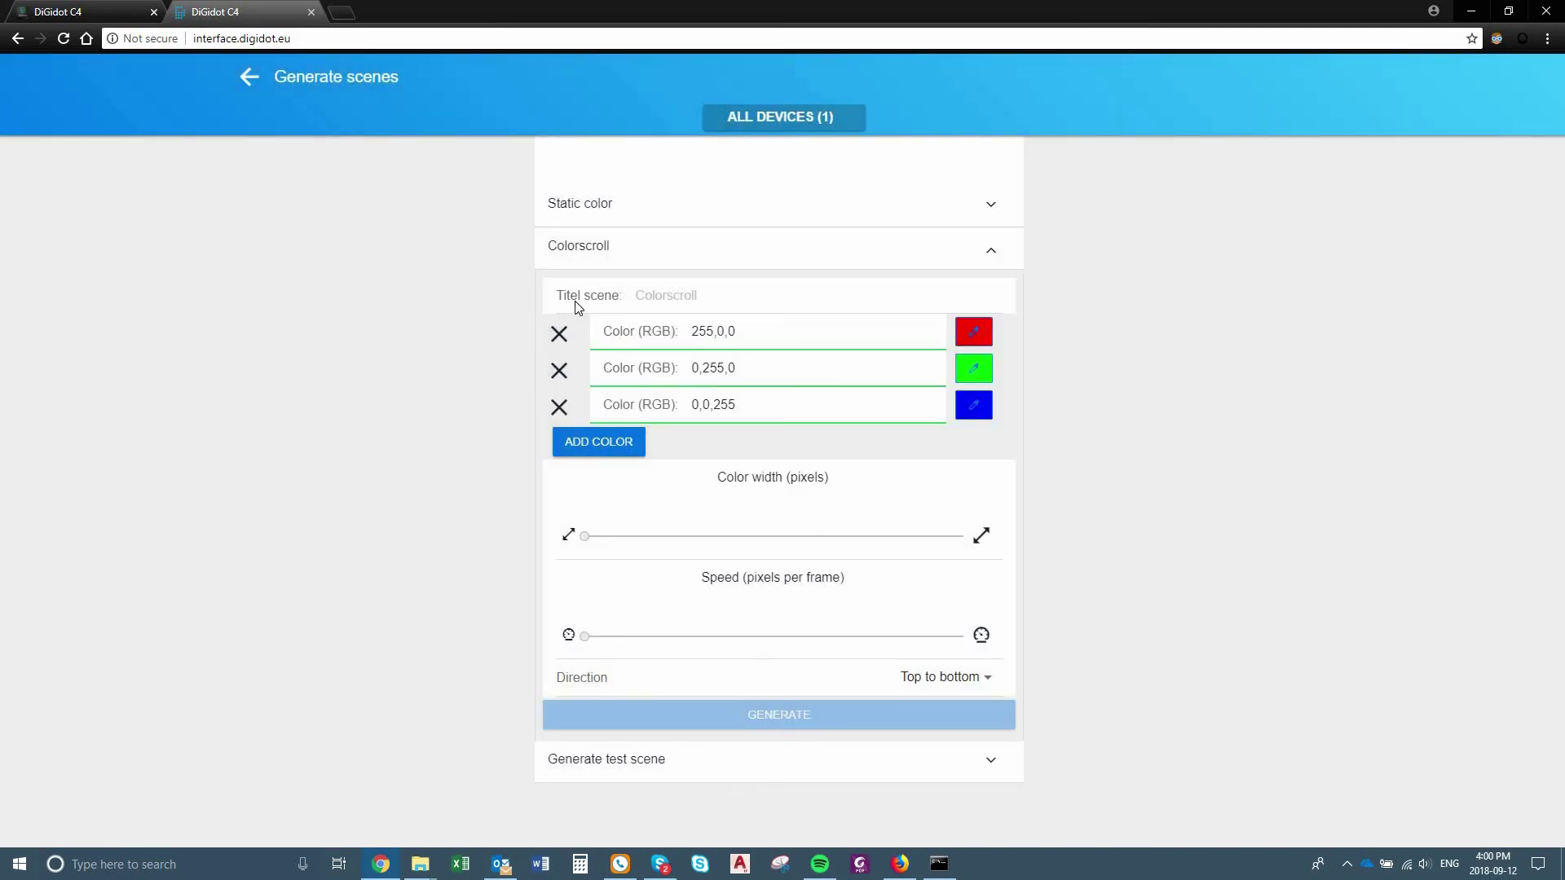
{"action": "left_click", "coordinate": [689, 296]}
{"action": "left_click", "coordinate": [261, 82]}
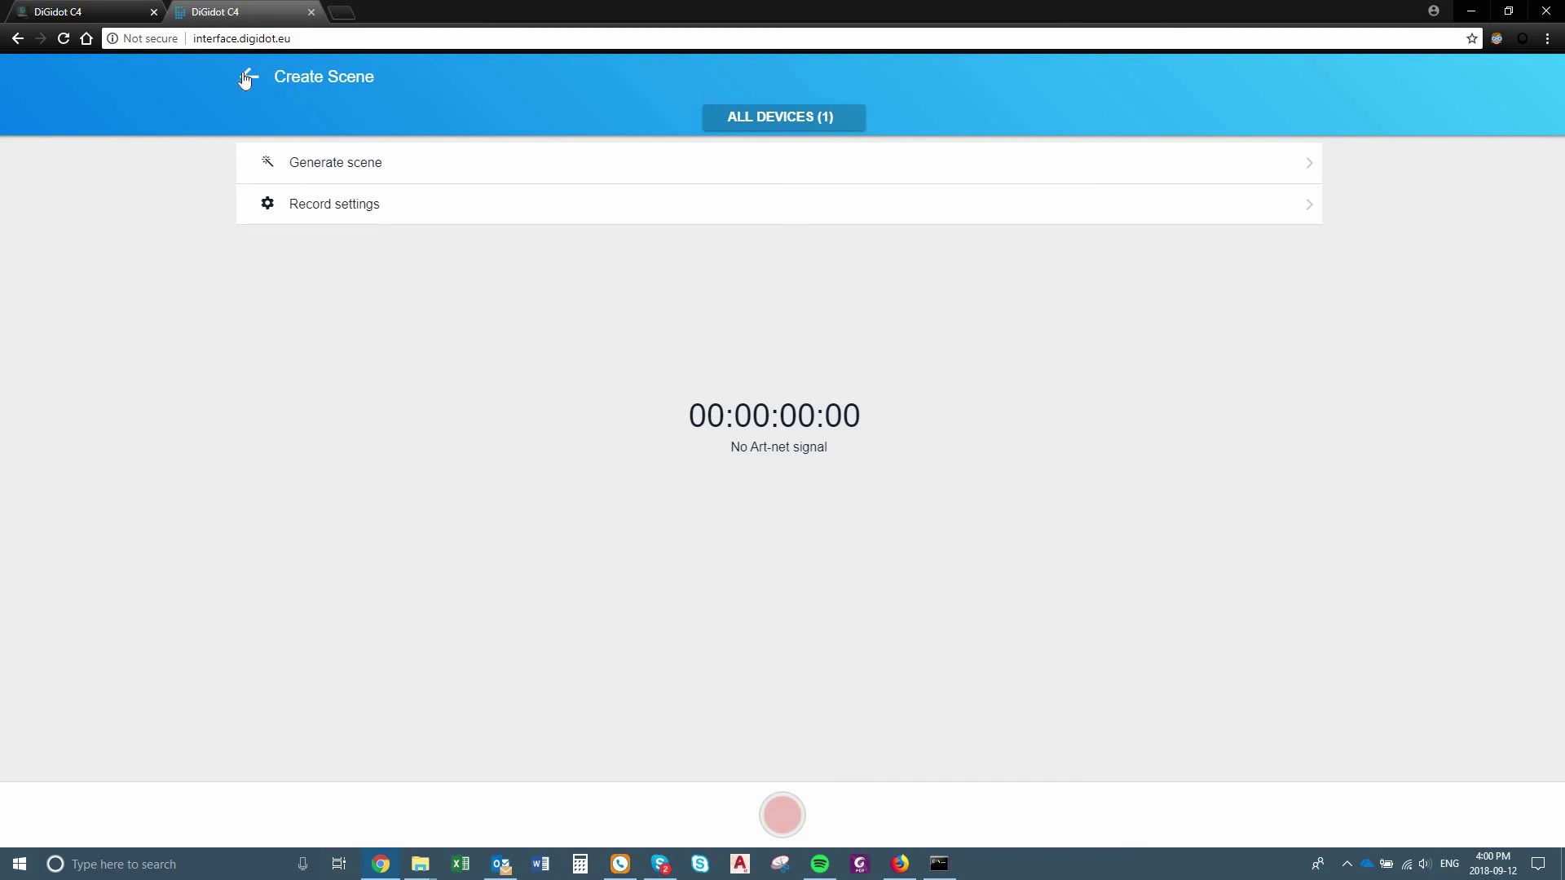
{"action": "left_click", "coordinate": [247, 78]}
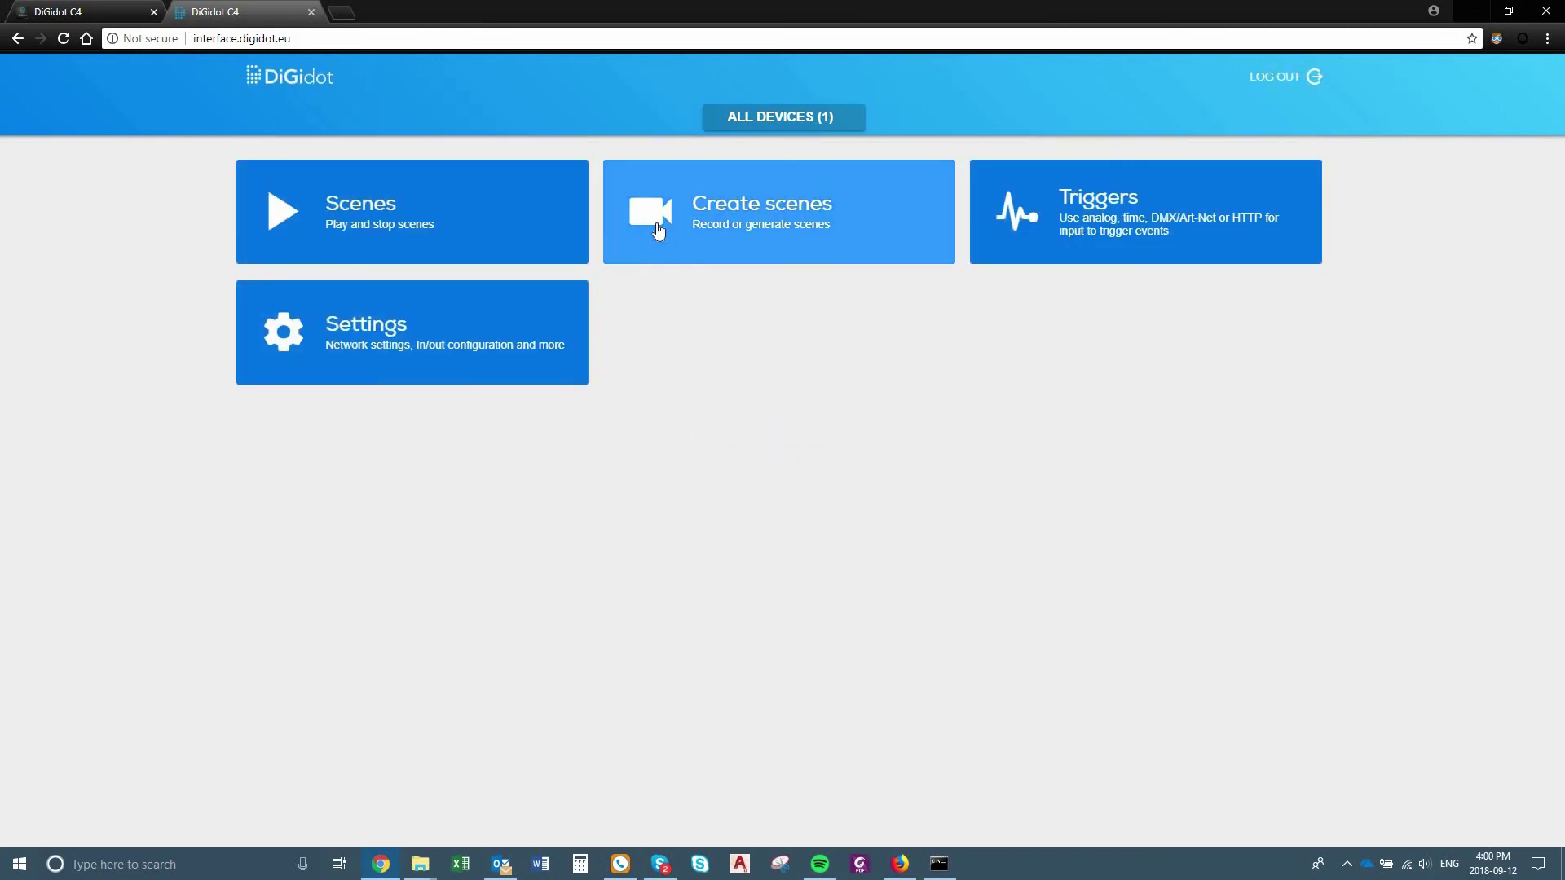